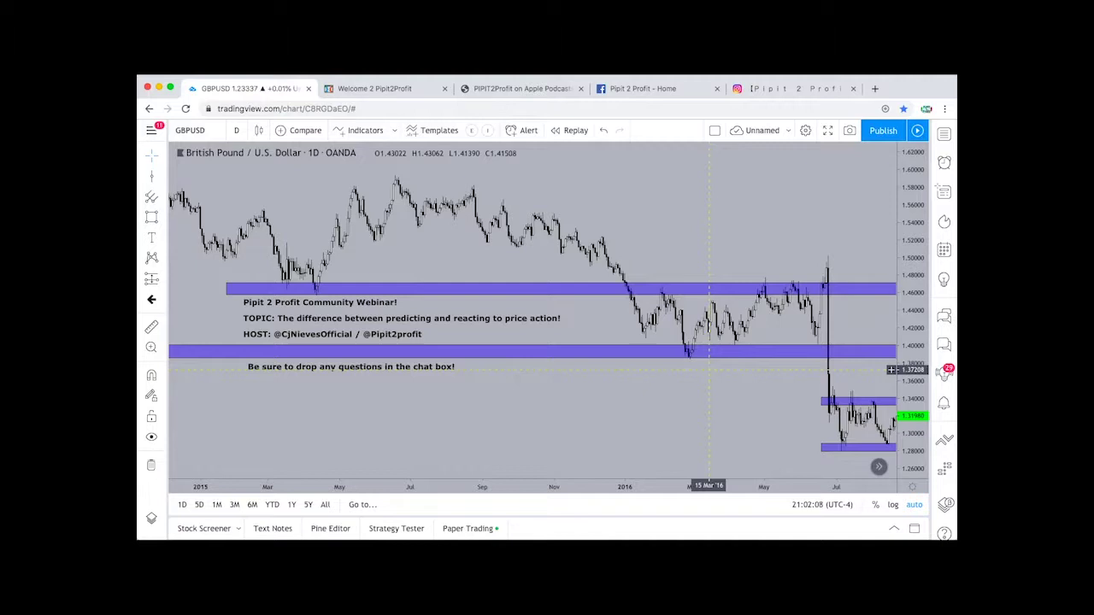
Step: Circle the price reactions along the zone near 1.47 and the early-2016 low at the zone near 1.39
{"action": "scroll", "coordinate": [504, 359], "scroll_direction": "up", "scroll_amount": 3}
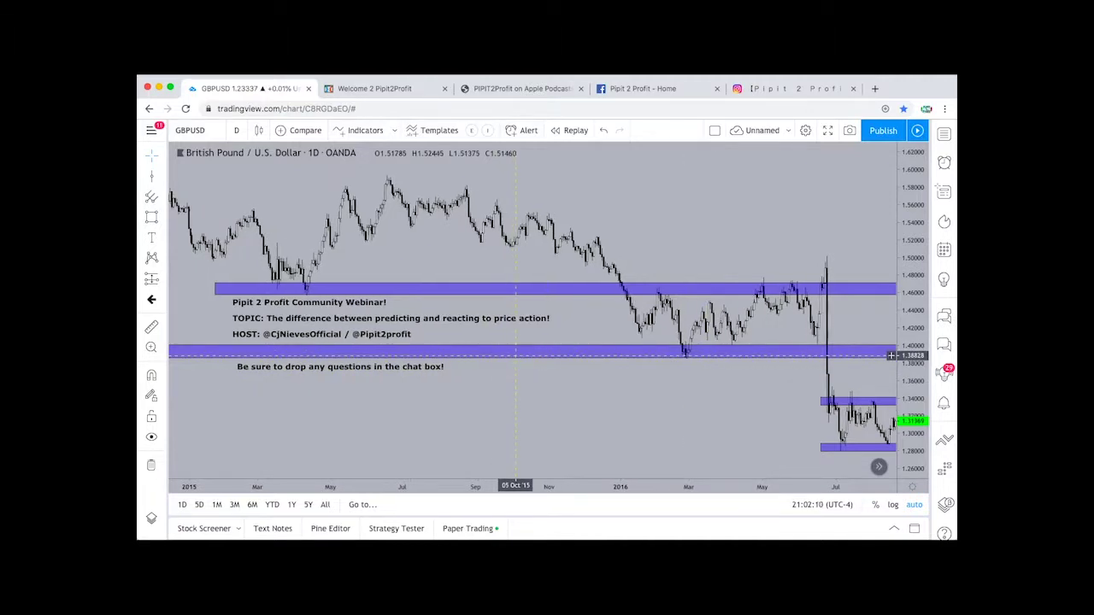
{"action": "scroll", "coordinate": [515, 355], "scroll_direction": "down", "scroll_amount": 5}
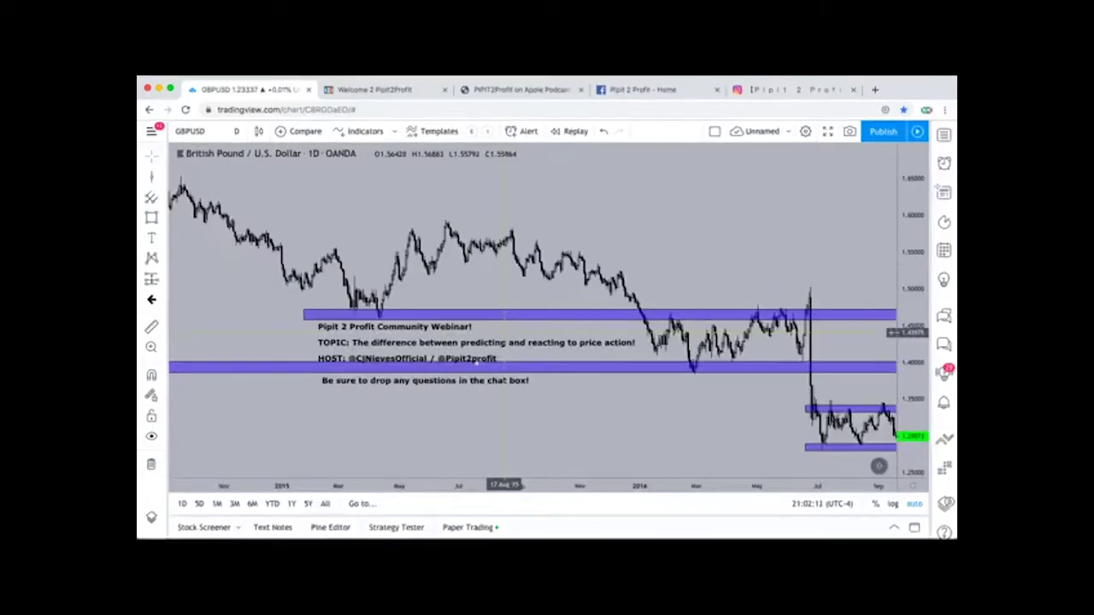
{"action": "scroll", "coordinate": [504, 333], "scroll_direction": "down", "scroll_amount": 5}
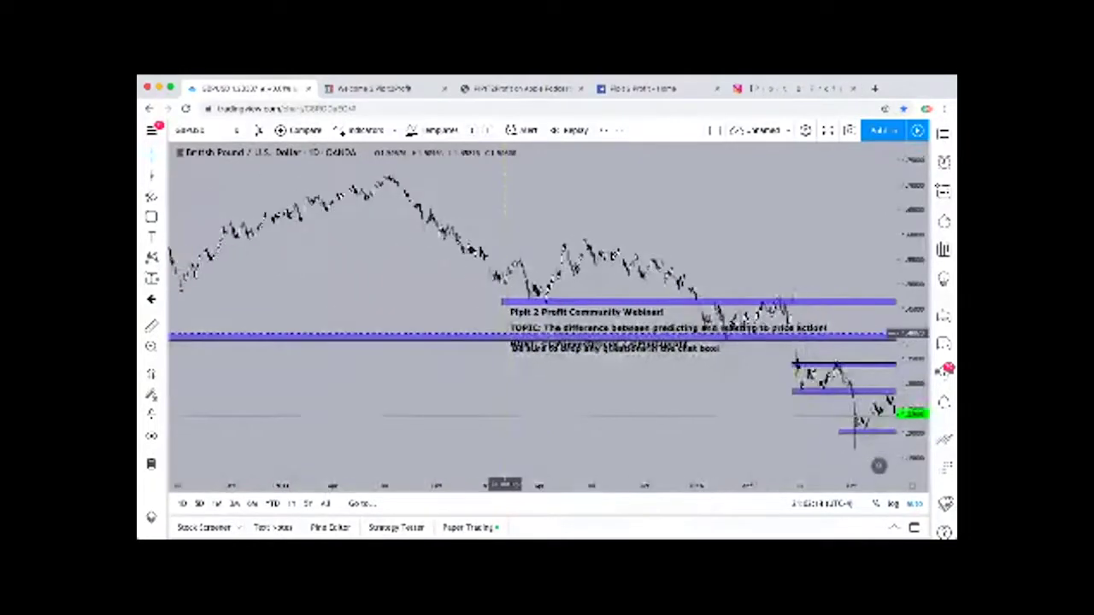
{"action": "scroll", "coordinate": [504, 333], "scroll_direction": "down", "scroll_amount": 3}
{"action": "scroll", "coordinate": [504, 334], "scroll_direction": "up", "scroll_amount": 5}
{"action": "scroll", "coordinate": [504, 333], "scroll_direction": "right", "scroll_amount": 5}
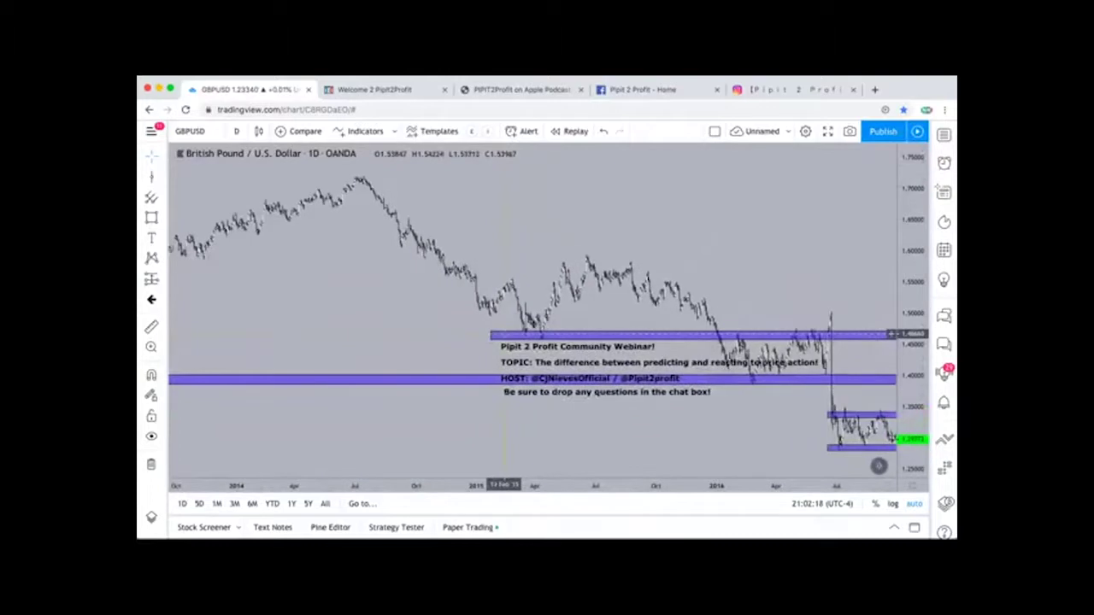
{"action": "scroll", "coordinate": [505, 334], "scroll_direction": "up", "scroll_amount": 5}
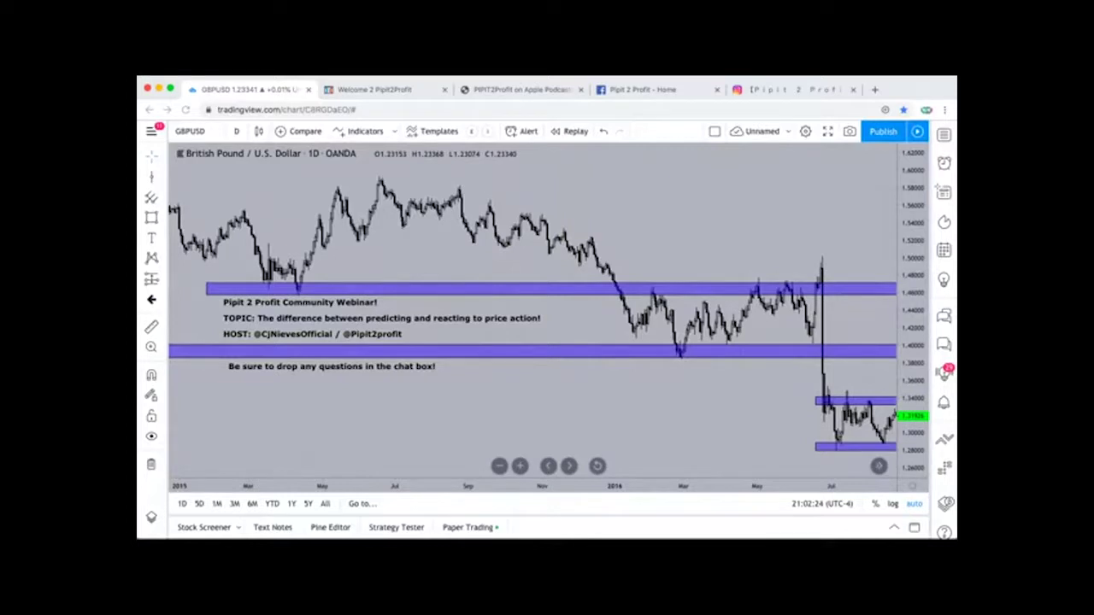
{"action": "left_click_drag", "start_coordinate": [259, 280], "coordinate": [325, 295]}
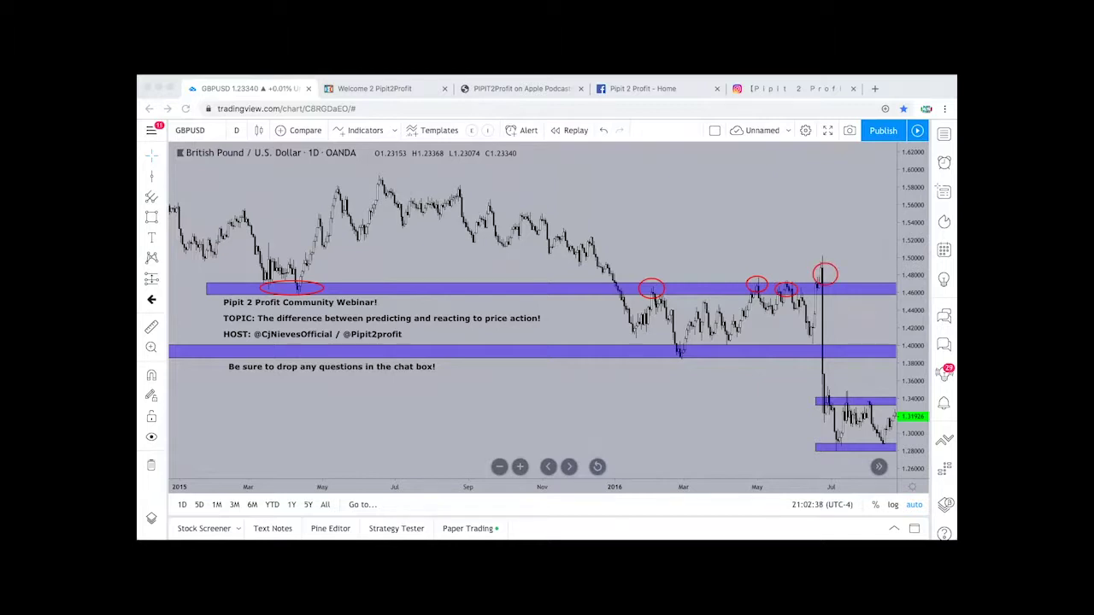
{"action": "left_click_drag", "start_coordinate": [669, 346], "coordinate": [691, 359]}
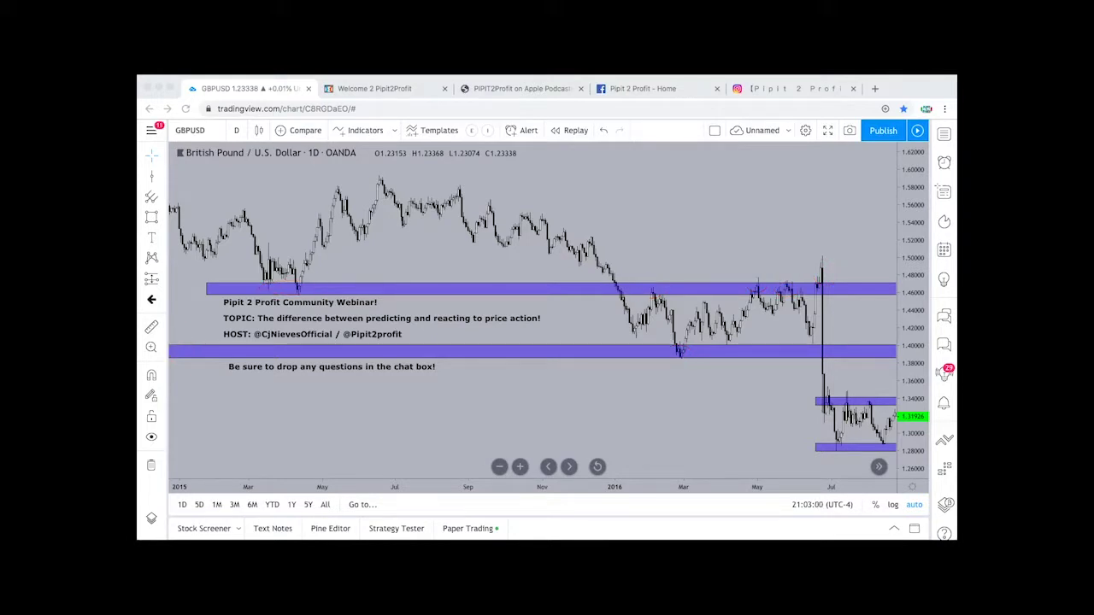
Step: Draw red arrows along the 1.40 zone and from the mid-2016 low up to that zone, then down to the 1.20 zone
{"action": "scroll", "coordinate": [532, 310], "scroll_direction": "down", "scroll_amount": 2}
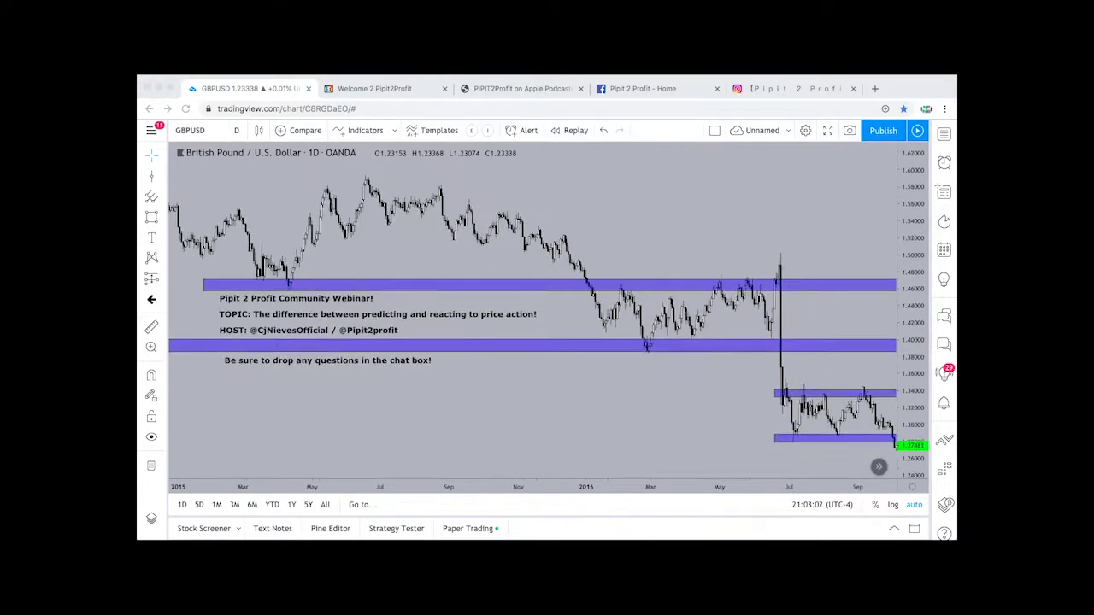
{"action": "scroll", "coordinate": [532, 310], "scroll_direction": "up", "scroll_amount": 2}
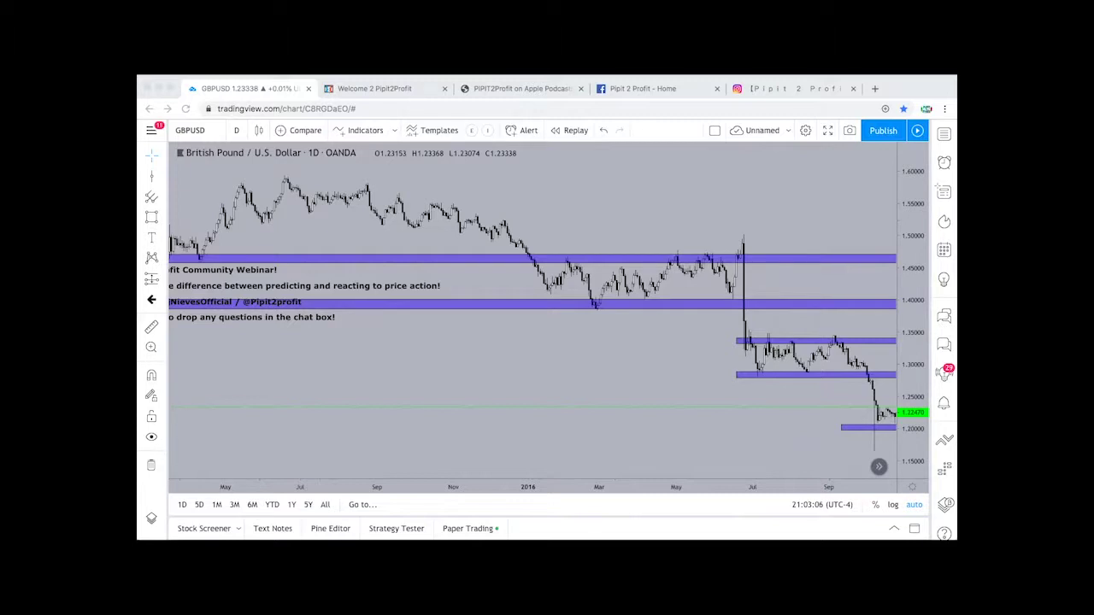
{"action": "scroll", "coordinate": [529, 316], "scroll_direction": "up", "scroll_amount": 3}
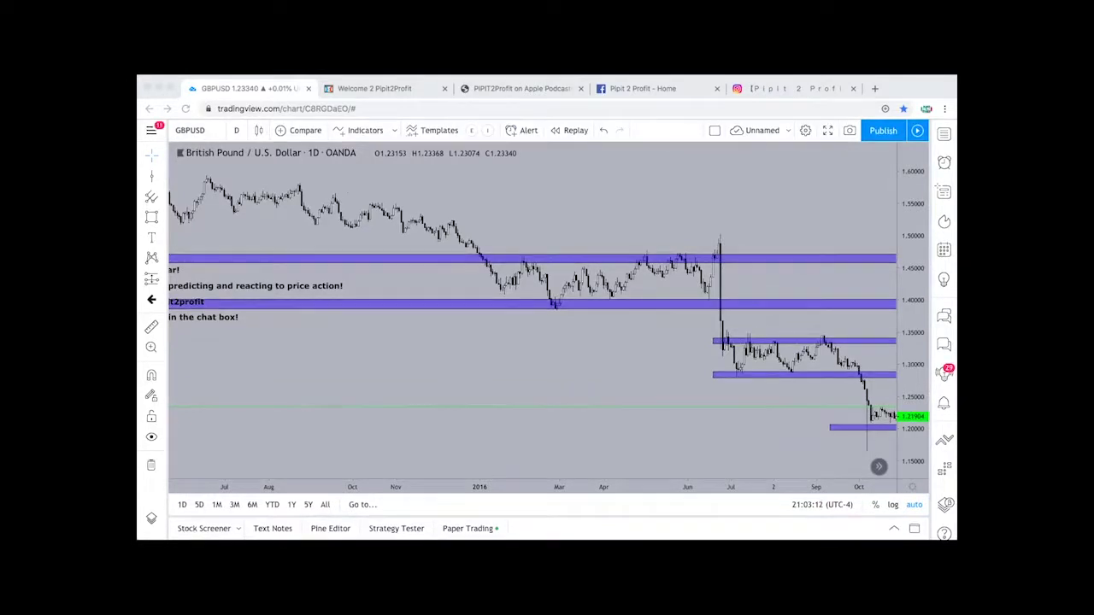
{"action": "left_click_drag", "start_coordinate": [699, 299], "coordinate": [818, 300]}
{"action": "mouse_move", "coordinate": [738, 376]}
{"action": "left_mouse_down"}
{"action": "mouse_move", "coordinate": [787, 301]}
{"action": "mouse_move", "coordinate": [857, 427]}
{"action": "left_mouse_up"}
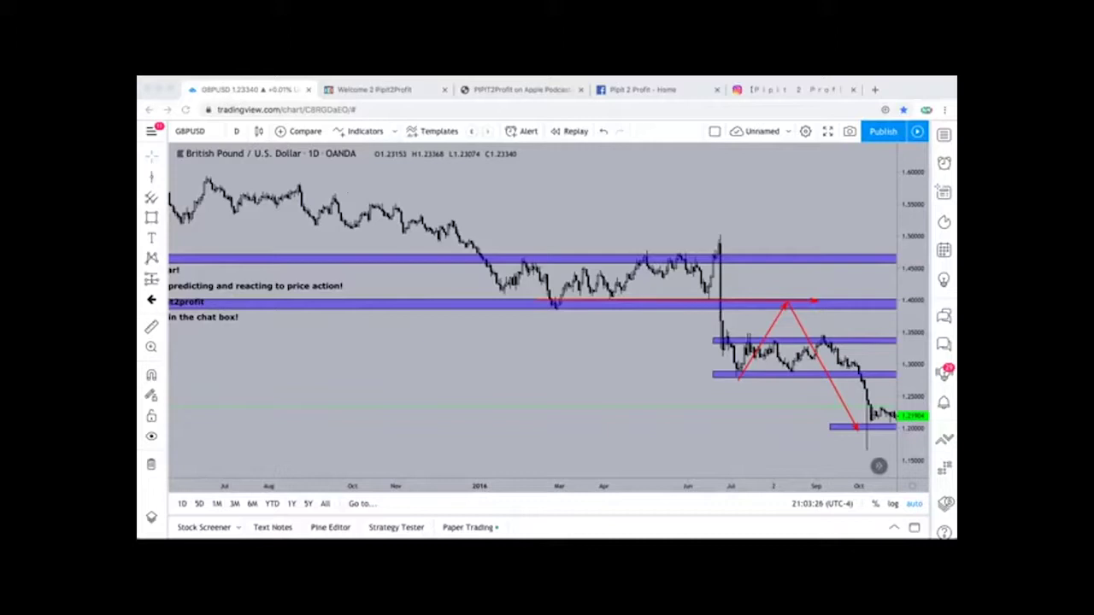
Step: Sketch a scenario of price falling to about 1.15 and rebounding to the 1.40 zone, mark the retest and decline, and clear the annotations
{"action": "left_click_drag", "start_coordinate": [675, 315], "coordinate": [734, 462]}
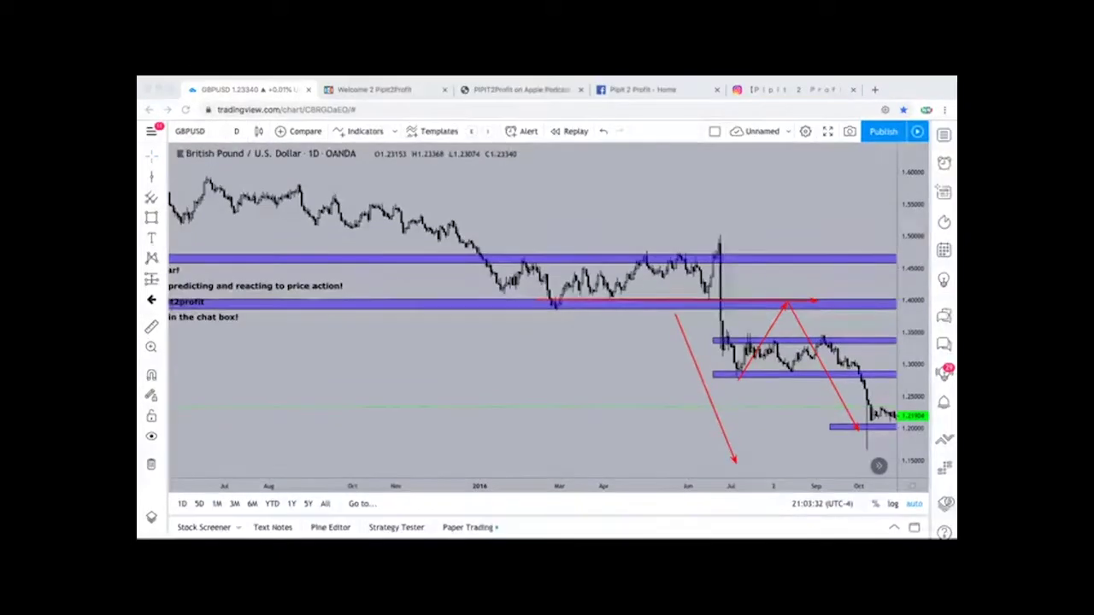
{"action": "left_click_drag", "start_coordinate": [735, 461], "coordinate": [808, 312]}
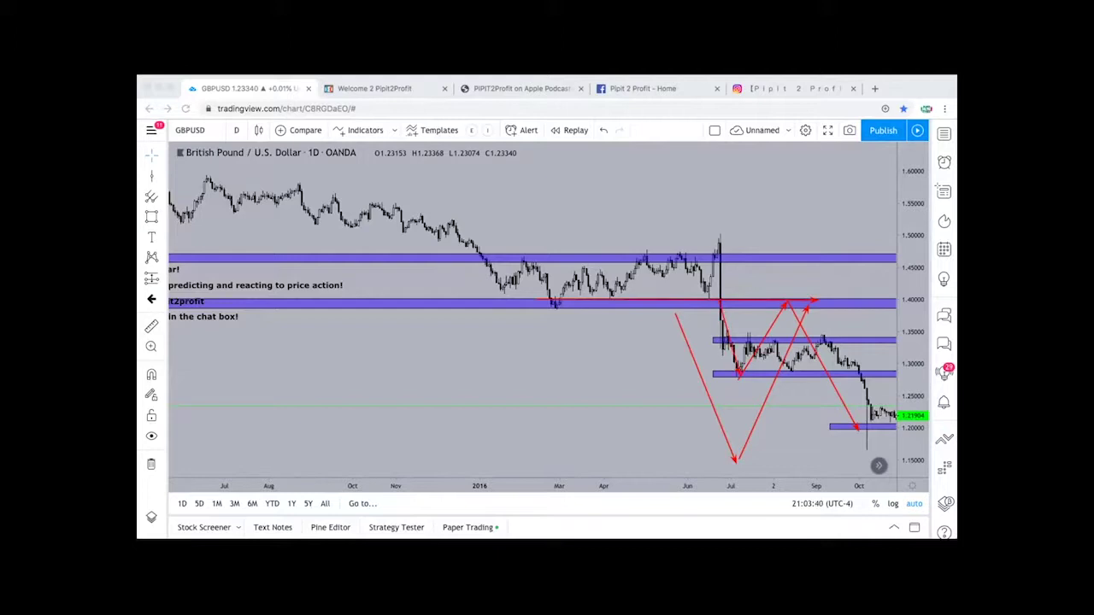
{"action": "left_click_drag", "start_coordinate": [742, 375], "coordinate": [784, 302]}
{"action": "left_click_drag", "start_coordinate": [735, 322], "coordinate": [753, 337]}
{"action": "left_click_drag", "start_coordinate": [837, 317], "coordinate": [829, 335]}
{"action": "key", "text": "Escape"}
{"action": "mouse_move", "coordinate": [743, 301]}
{"action": "left_mouse_down"}
{"action": "mouse_move", "coordinate": [748, 331]}
{"action": "mouse_move", "coordinate": [826, 340]}
{"action": "mouse_move", "coordinate": [868, 451]}
{"action": "left_mouse_up"}
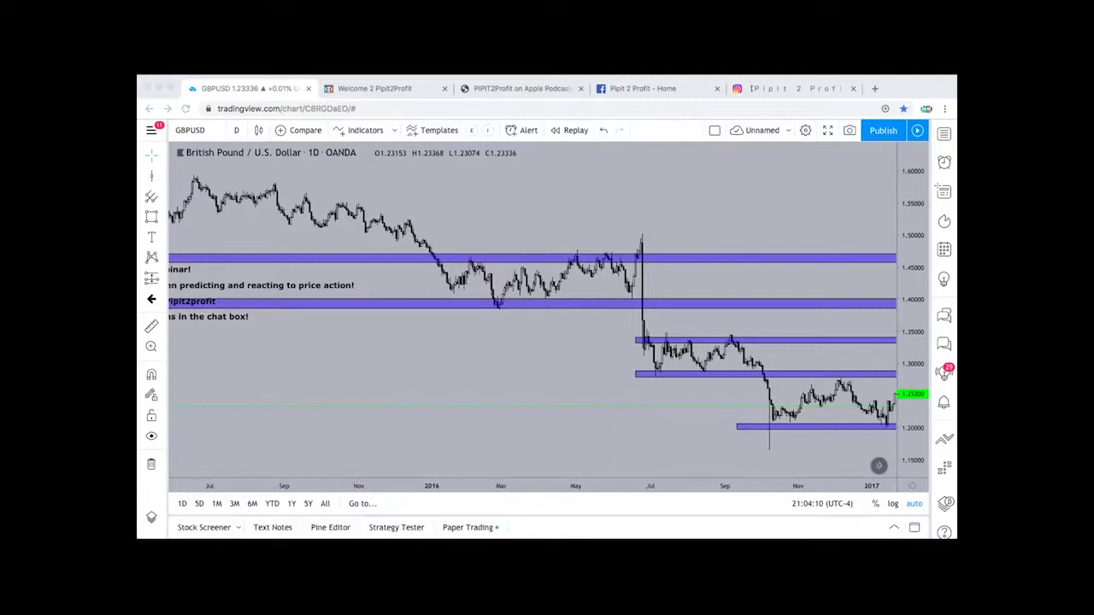
Step: Mark the late-2016 retest of the 1.28 zone and the decline from it with red arrows, then clear the annotations
{"action": "left_click_drag", "start_coordinate": [649, 373], "coordinate": [848, 377]}
{"action": "left_click_drag", "start_coordinate": [791, 420], "coordinate": [835, 379]}
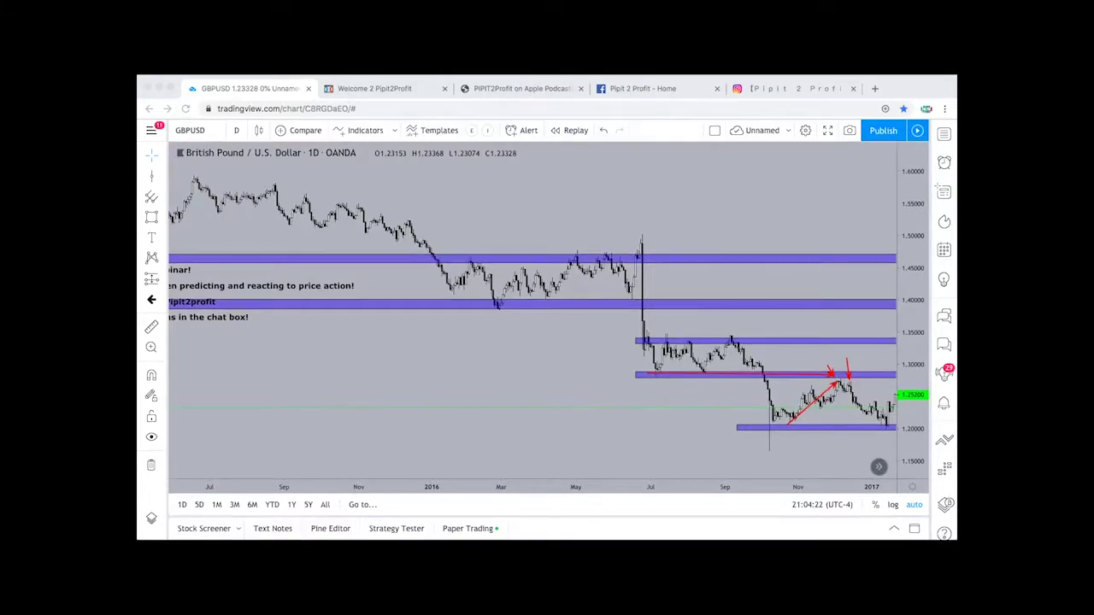
{"action": "left_click_drag", "start_coordinate": [849, 381], "coordinate": [876, 424]}
{"action": "key", "text": "Escape"}
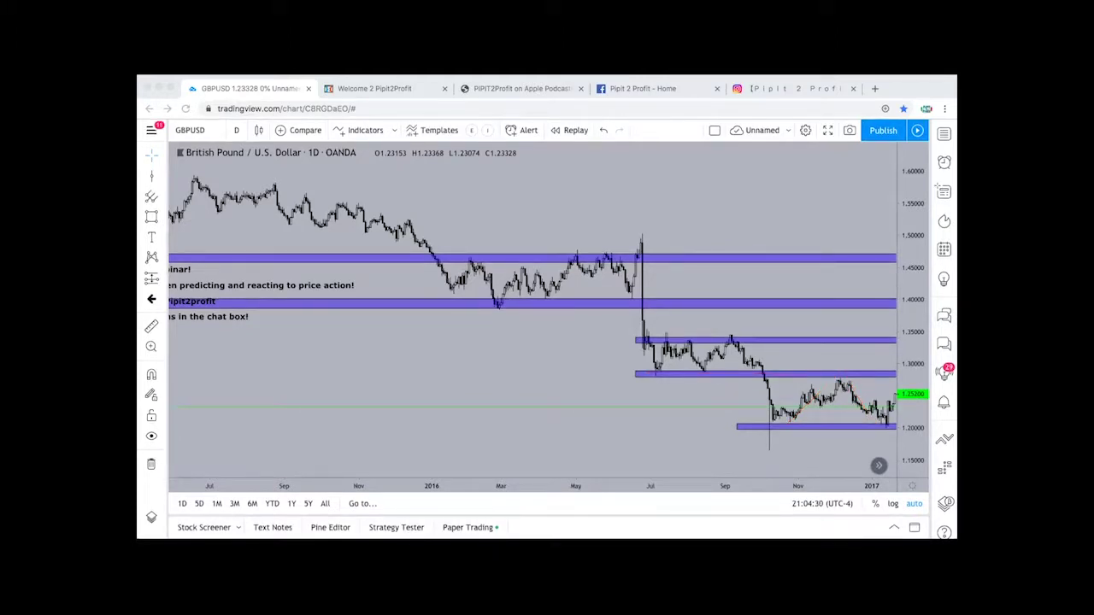
Step: Trace the downtrend swings with red arrows from the mid-2015 high to about 1.15 in early 2017, then clear them
{"action": "mouse_move", "coordinate": [195, 177]}
{"action": "left_mouse_down"}
{"action": "mouse_move", "coordinate": [226, 221]}
{"action": "mouse_move", "coordinate": [272, 176]}
{"action": "left_mouse_up"}
{"action": "mouse_move", "coordinate": [271, 174]}
{"action": "left_mouse_down"}
{"action": "mouse_move", "coordinate": [291, 220]}
{"action": "mouse_move", "coordinate": [340, 205]}
{"action": "mouse_move", "coordinate": [407, 253]}
{"action": "mouse_move", "coordinate": [446, 300]}
{"action": "mouse_move", "coordinate": [470, 266]}
{"action": "mouse_move", "coordinate": [496, 304]}
{"action": "mouse_move", "coordinate": [640, 245]}
{"action": "mouse_move", "coordinate": [667, 374]}
{"action": "mouse_move", "coordinate": [731, 338]}
{"action": "mouse_move", "coordinate": [776, 430]}
{"action": "mouse_move", "coordinate": [837, 381]}
{"action": "mouse_move", "coordinate": [886, 460]}
{"action": "left_mouse_up"}
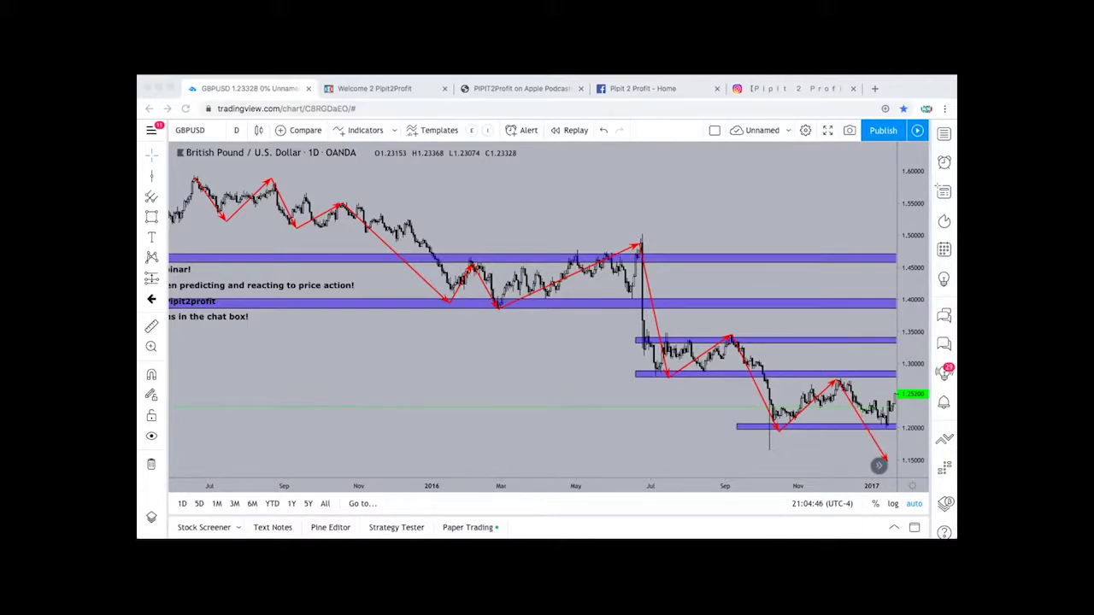
{"action": "key", "text": "Escape"}
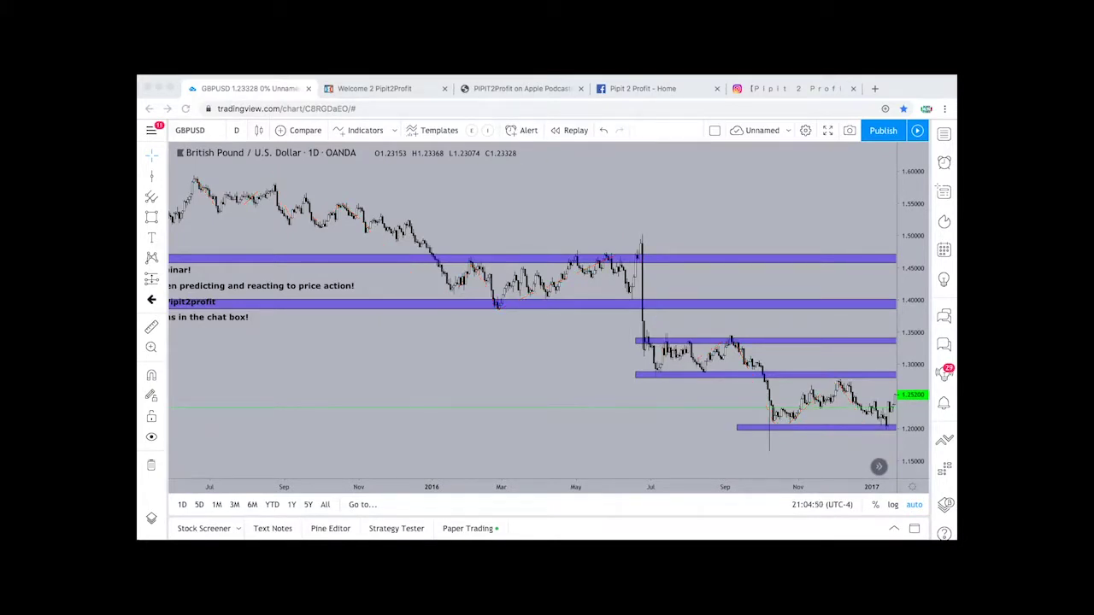
{"action": "left_click", "coordinate": [623, 313]}
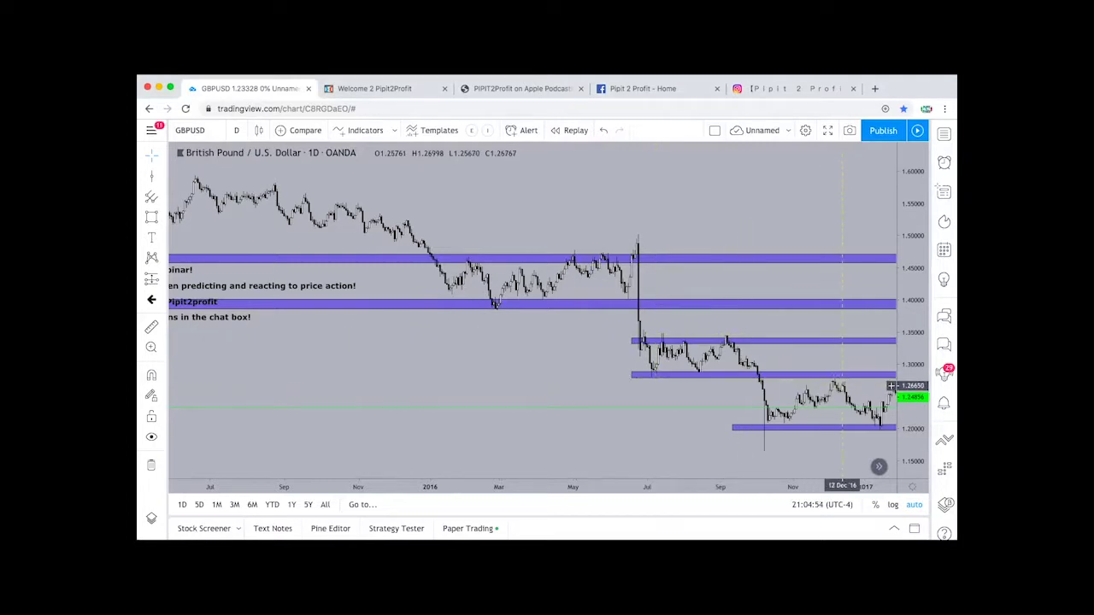
Step: Place a Short Position at the December 2016 retest with entry at 1.25587 and the stop at 1.28862 above the zone
{"action": "left_click", "coordinate": [162, 279]}
{"action": "left_click", "coordinate": [188, 297]}
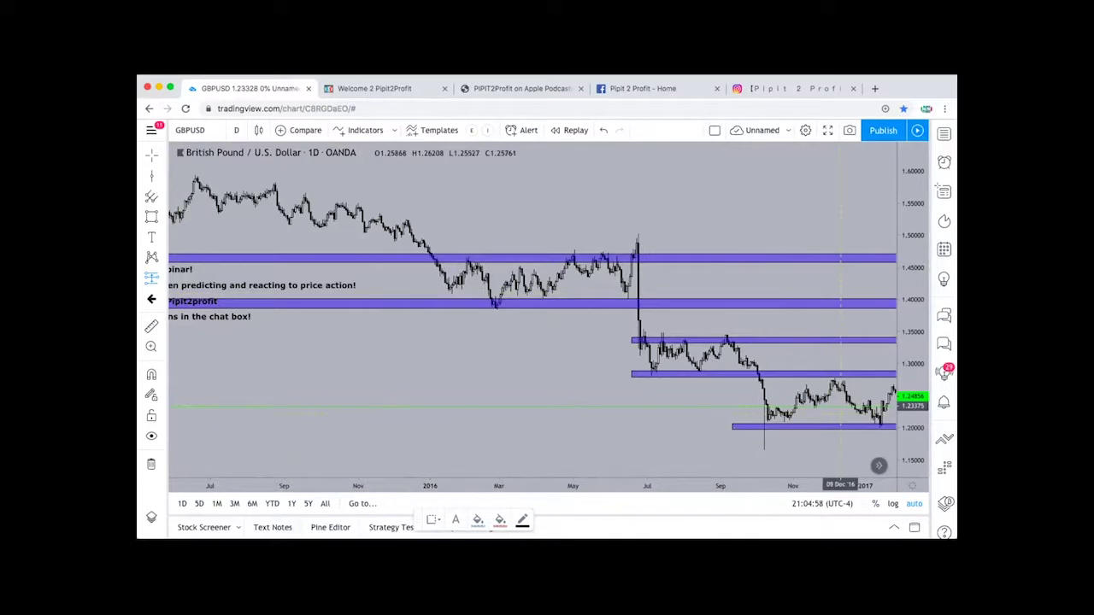
{"action": "left_click", "coordinate": [844, 337]}
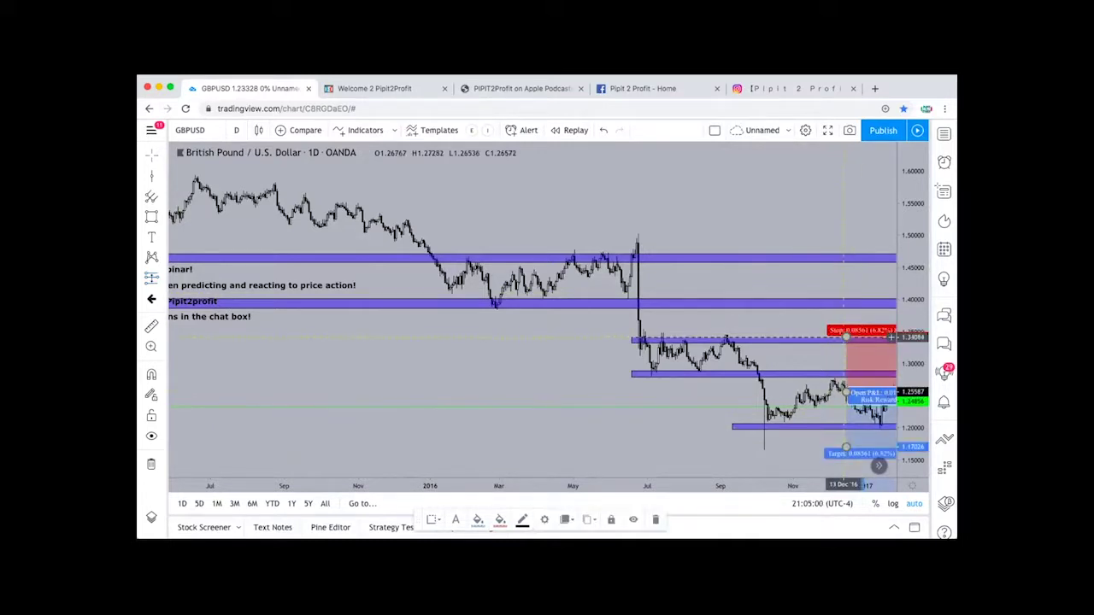
{"action": "left_click_drag", "start_coordinate": [847, 337], "coordinate": [848, 335]}
{"action": "left_click_drag", "start_coordinate": [848, 357], "coordinate": [848, 371]}
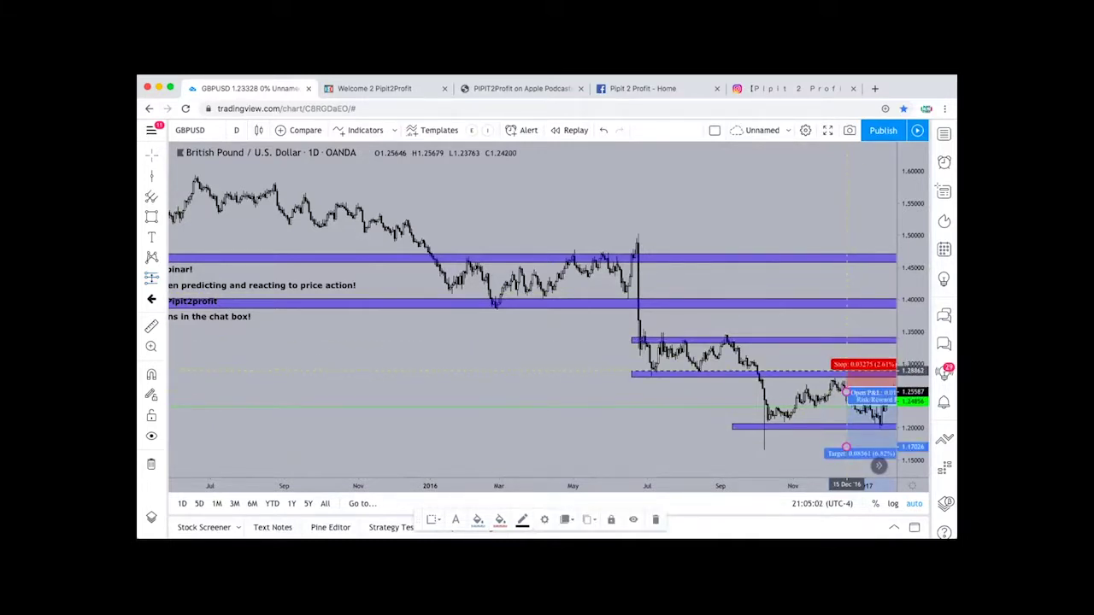
Step: Set the short position's target to 1.20079 at the lower zone
{"action": "left_click", "coordinate": [824, 425]}
{"action": "scroll", "coordinate": [824, 424], "scroll_direction": "right", "scroll_amount": 2}
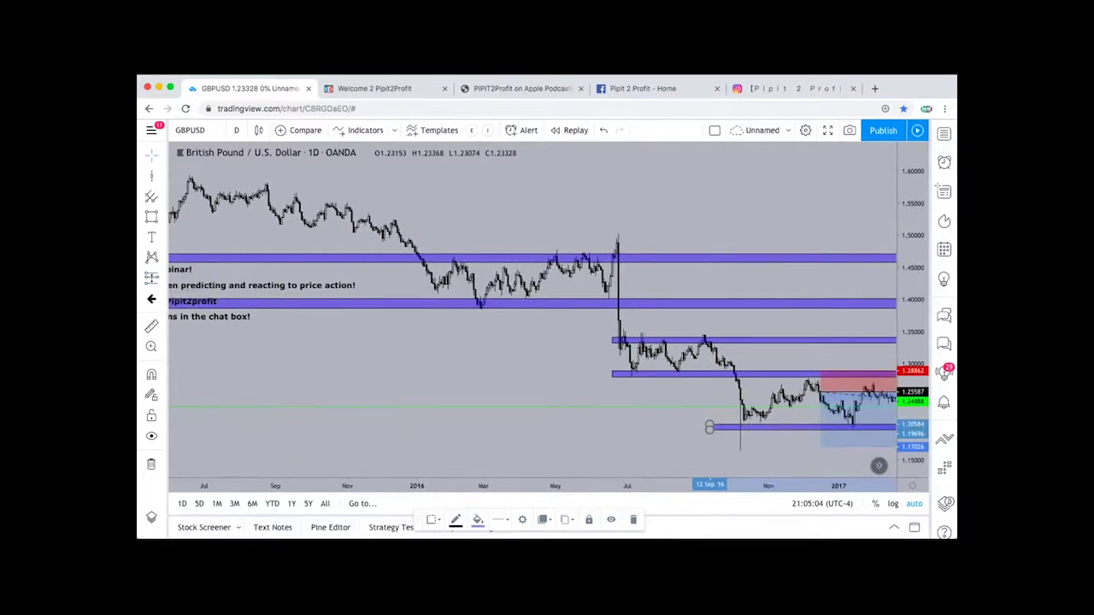
{"action": "left_click_drag", "start_coordinate": [913, 402], "coordinate": [913, 348]}
{"action": "left_click_drag", "start_coordinate": [822, 351], "coordinate": [777, 287]}
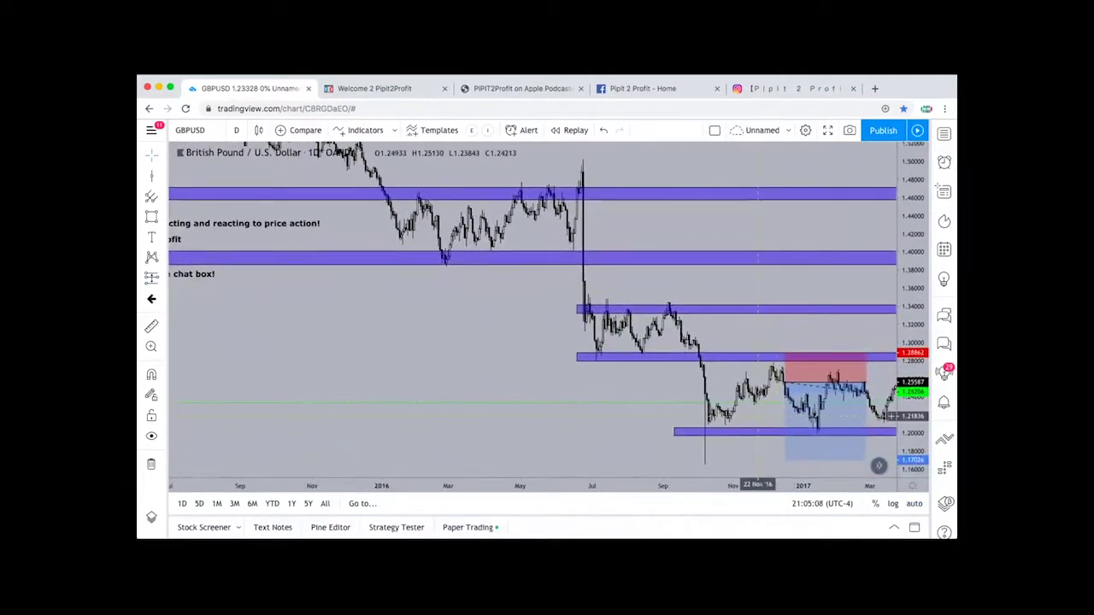
{"action": "left_click_drag", "start_coordinate": [890, 416], "coordinate": [874, 390]}
{"action": "left_click", "coordinate": [771, 403]}
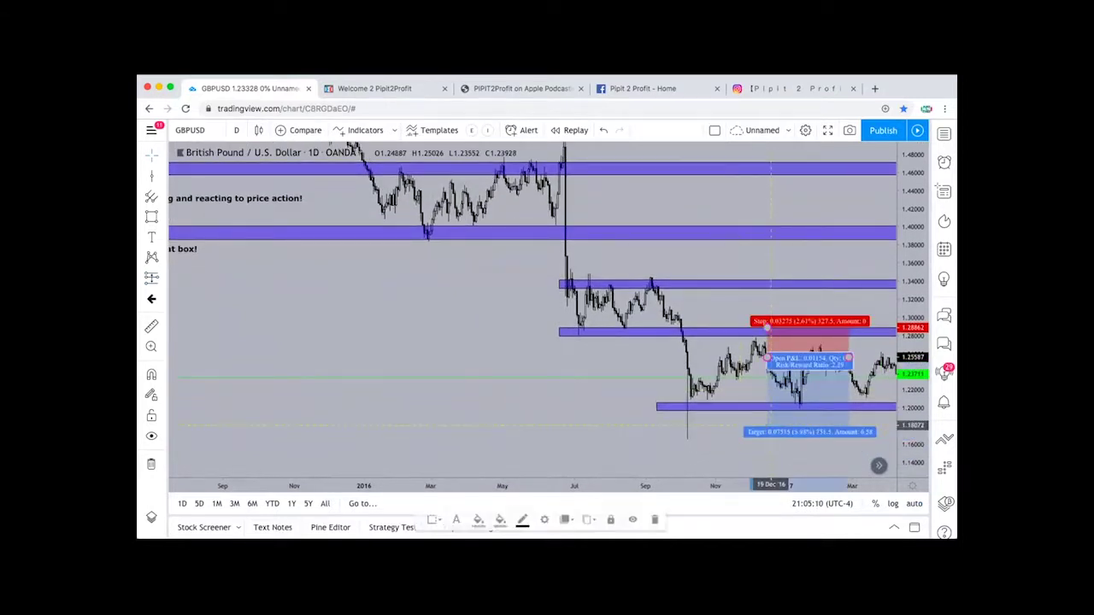
{"action": "left_click", "coordinate": [827, 434]}
{"action": "scroll", "coordinate": [838, 429], "scroll_direction": "up", "scroll_amount": 2}
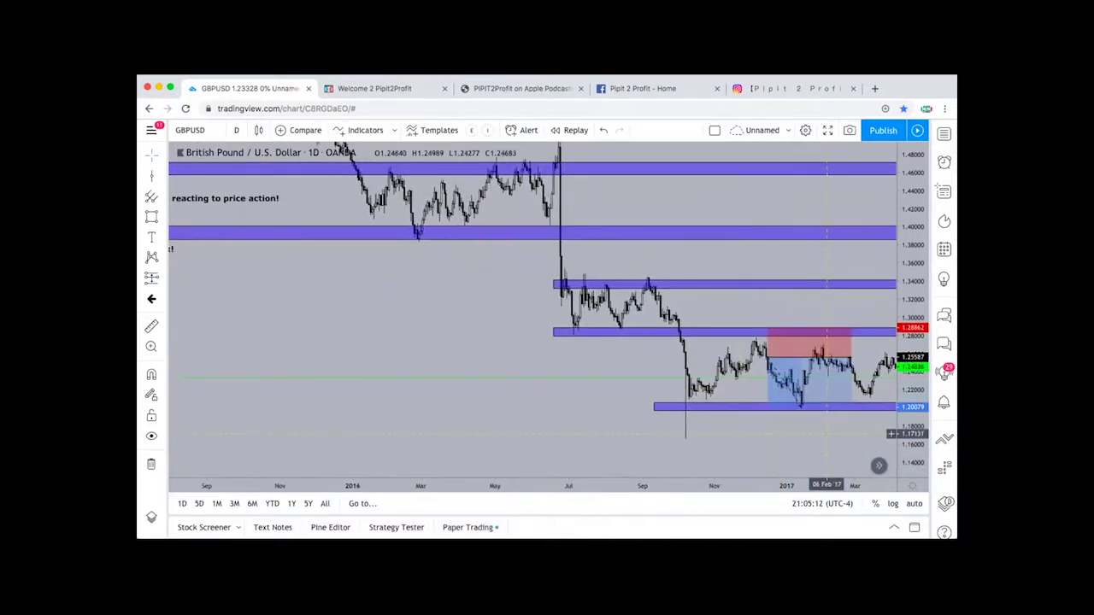
{"action": "left_click_drag", "start_coordinate": [912, 426], "coordinate": [913, 398]}
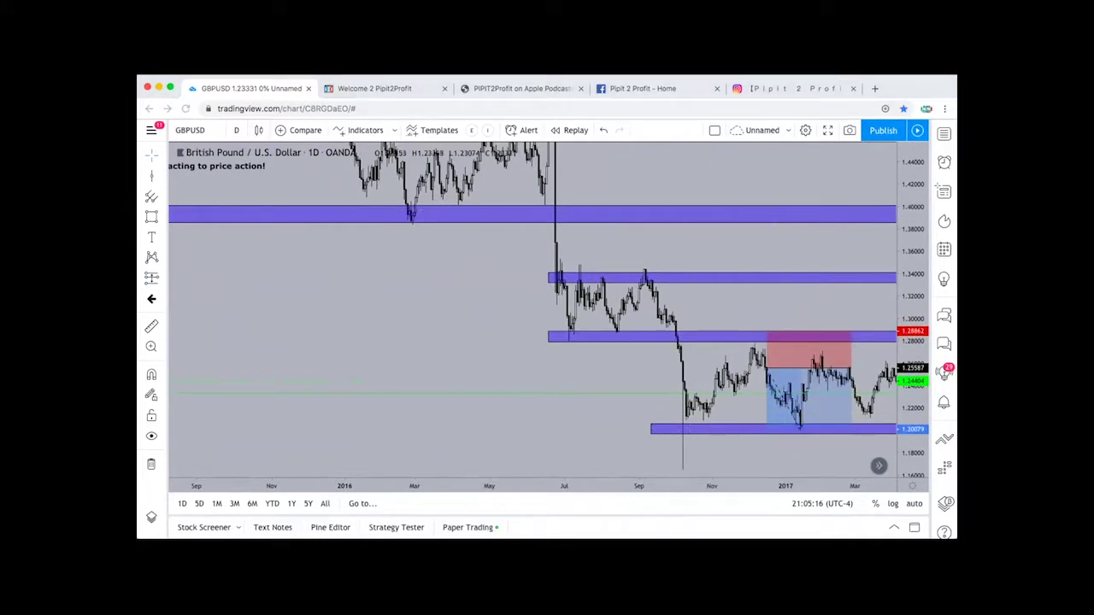
Step: Mark the 1.20 zone retest with arrows, sketch a zigzag downtrend with breakdown and reversal scenarios, and clear the annotations
{"action": "mouse_move", "coordinate": [657, 421]}
{"action": "left_mouse_down"}
{"action": "mouse_move", "coordinate": [802, 425]}
{"action": "mouse_move", "coordinate": [808, 406]}
{"action": "left_mouse_up"}
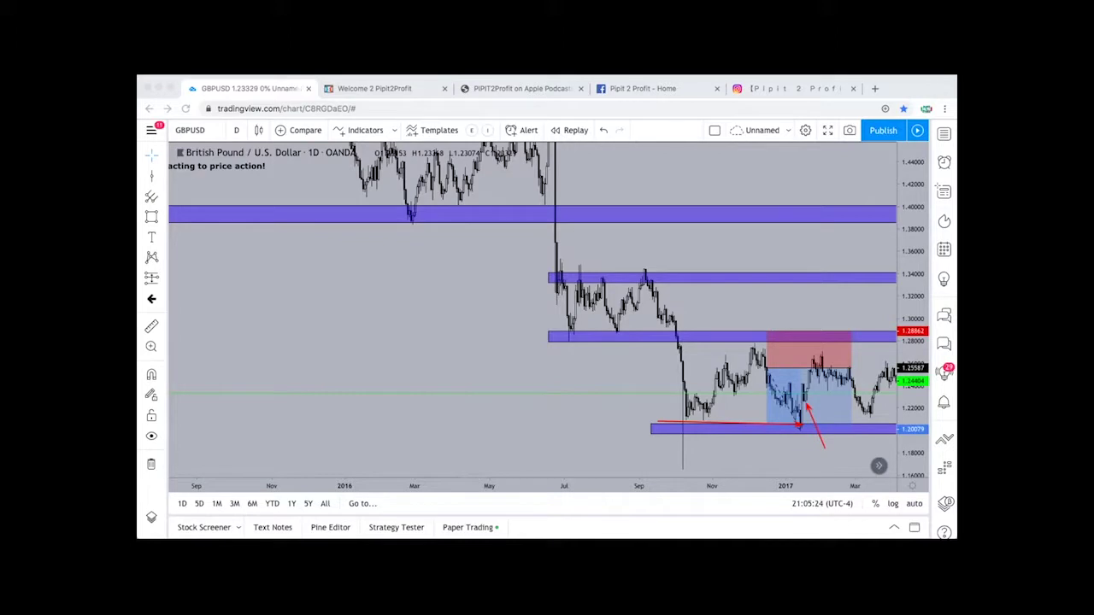
{"action": "mouse_move", "coordinate": [259, 264]}
{"action": "left_mouse_down"}
{"action": "mouse_move", "coordinate": [300, 321]}
{"action": "mouse_move", "coordinate": [322, 280]}
{"action": "mouse_move", "coordinate": [397, 397]}
{"action": "mouse_move", "coordinate": [419, 349]}
{"action": "mouse_move", "coordinate": [448, 401]}
{"action": "mouse_move", "coordinate": [465, 351]}
{"action": "mouse_move", "coordinate": [498, 390]}
{"action": "mouse_move", "coordinate": [508, 349]}
{"action": "mouse_move", "coordinate": [561, 455]}
{"action": "left_mouse_up"}
{"action": "mouse_move", "coordinate": [532, 397]}
{"action": "left_mouse_down"}
{"action": "mouse_move", "coordinate": [559, 325]}
{"action": "mouse_move", "coordinate": [646, 221]}
{"action": "left_mouse_up"}
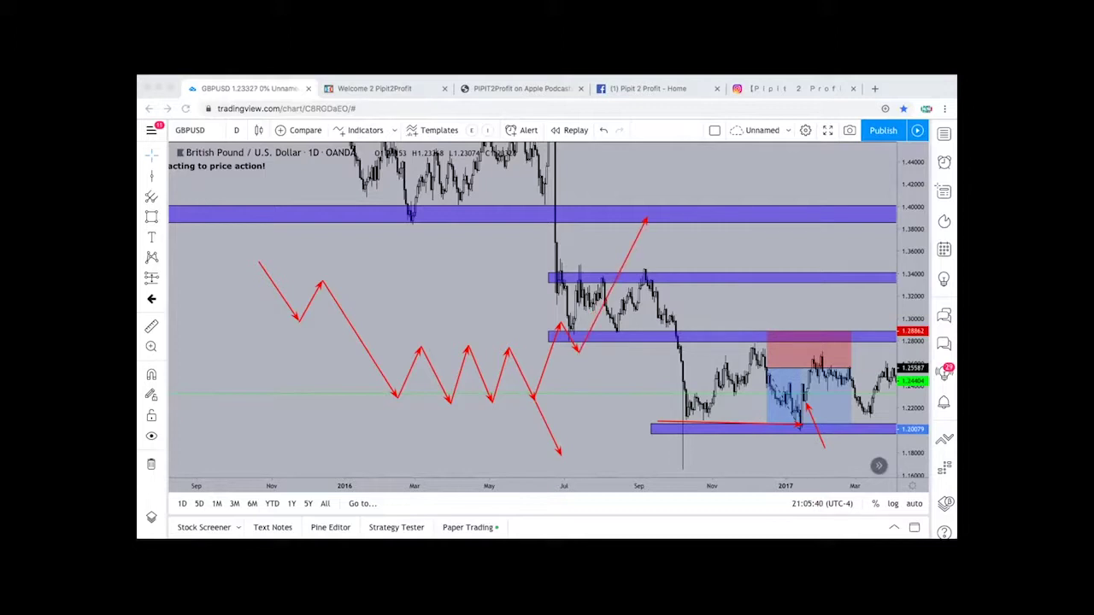
{"action": "key", "text": "Escape"}
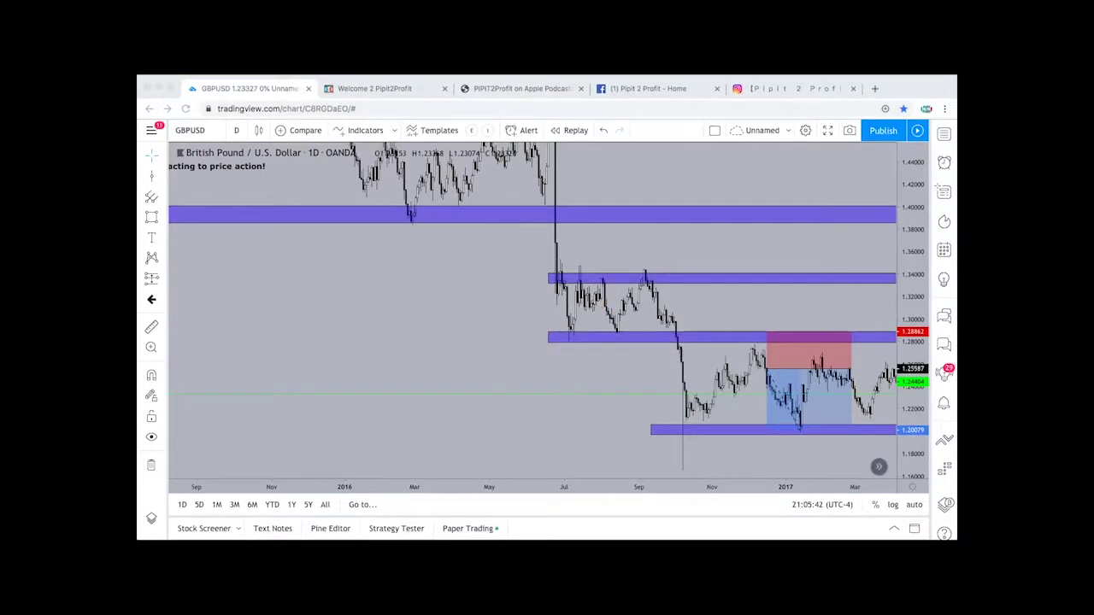
Step: Select the short position and examine its stop, target and risk/reward ratio against the surrounding zones
{"action": "left_click", "coordinate": [820, 346]}
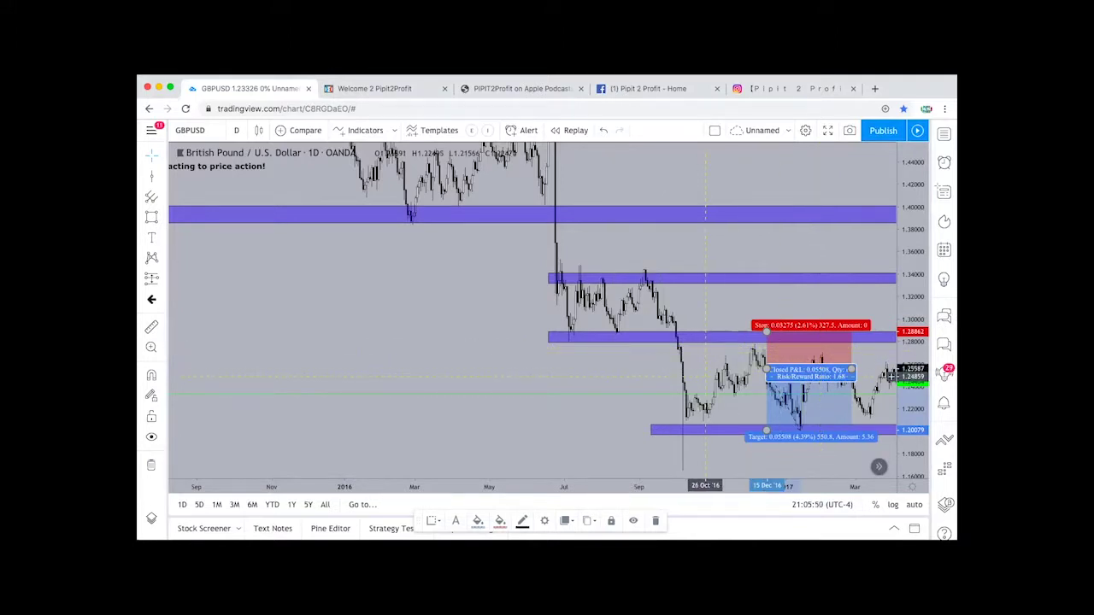
{"action": "left_click", "coordinate": [891, 404]}
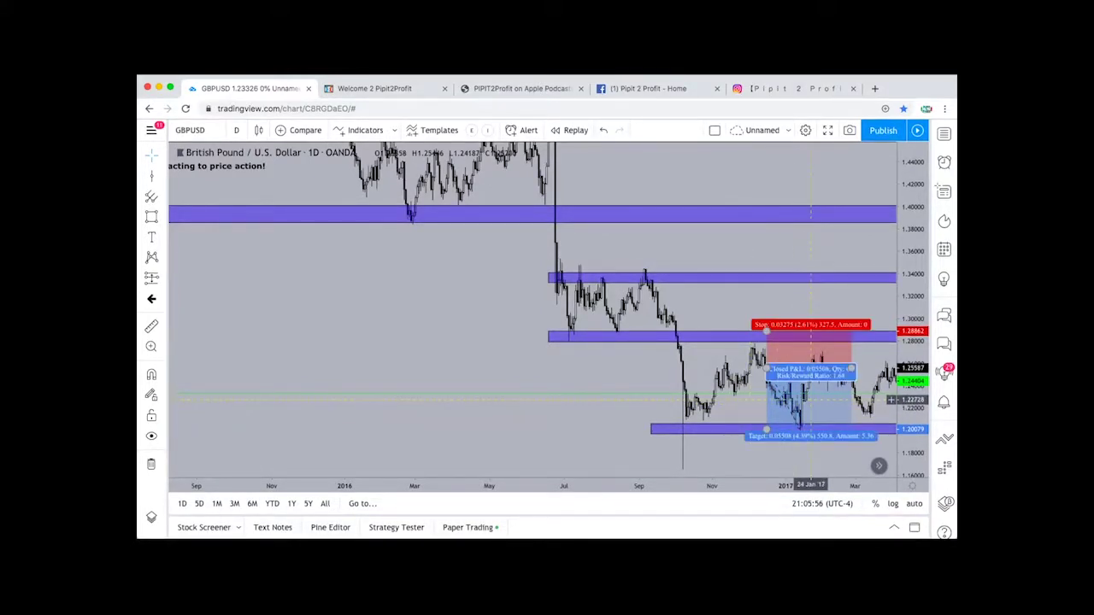
{"action": "left_click", "coordinate": [828, 381]}
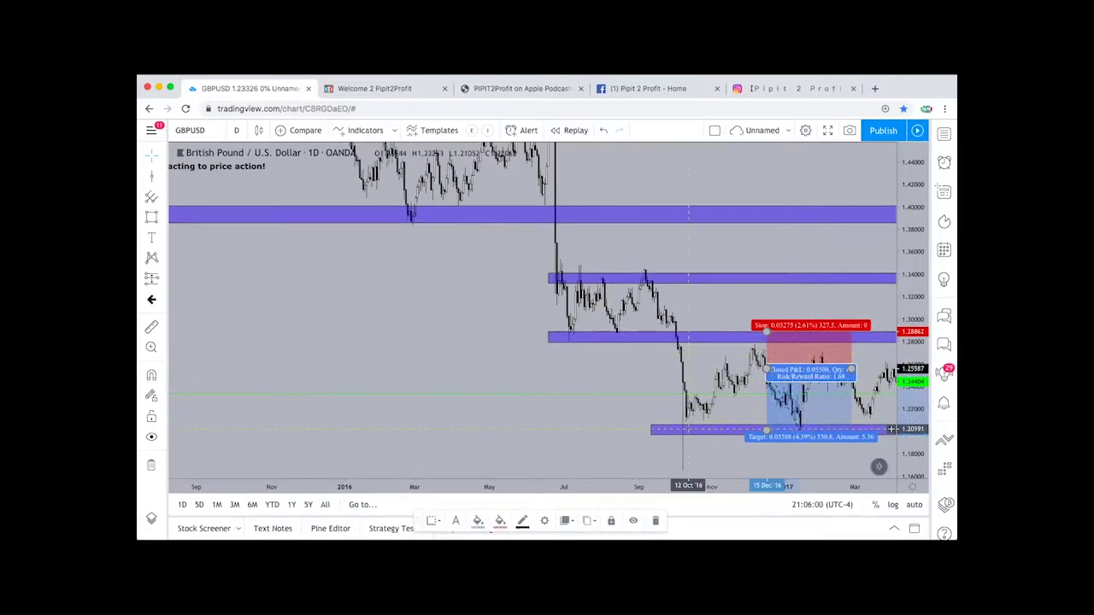
{"action": "left_click", "coordinate": [761, 401]}
{"action": "left_click", "coordinate": [775, 400]}
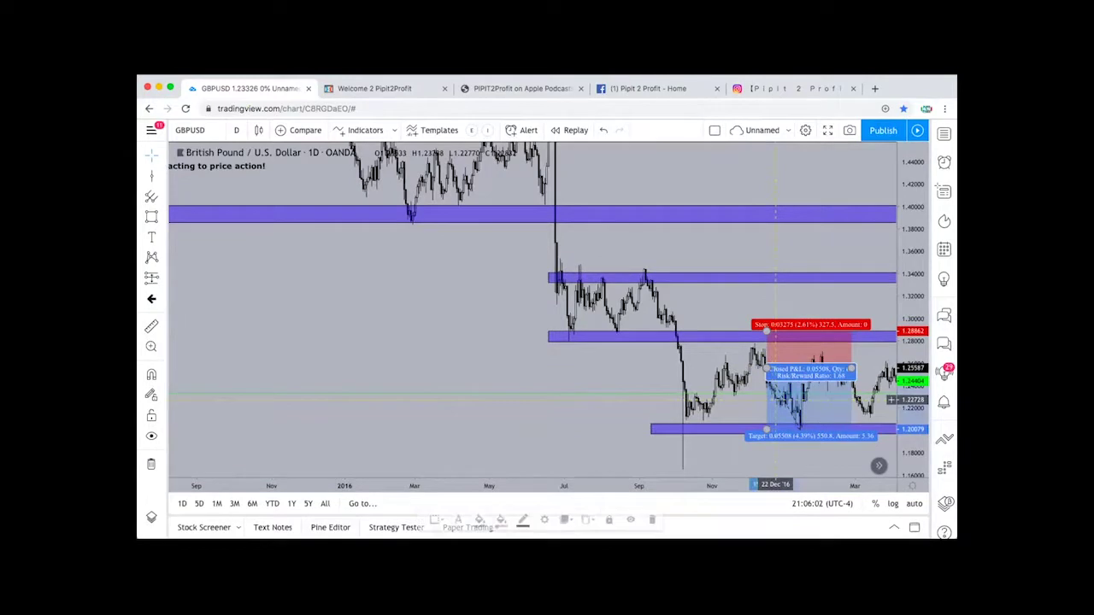
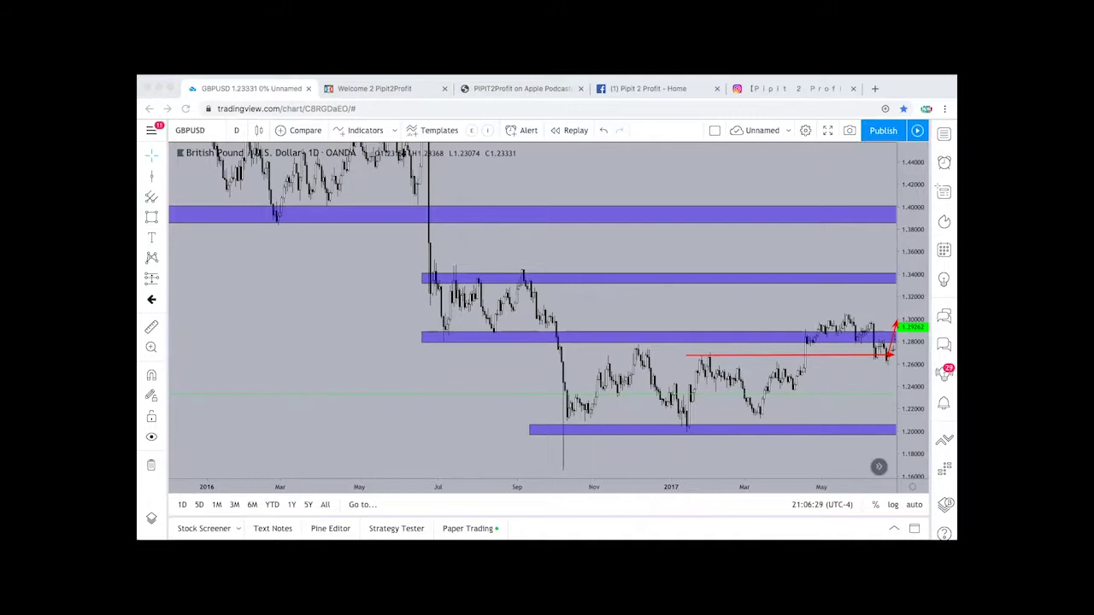
Step: Clear the previous arrows and trace the mid-2016 to May 2017 swings with a zigzag of arrows, then clear it
{"action": "key", "text": "Escape"}
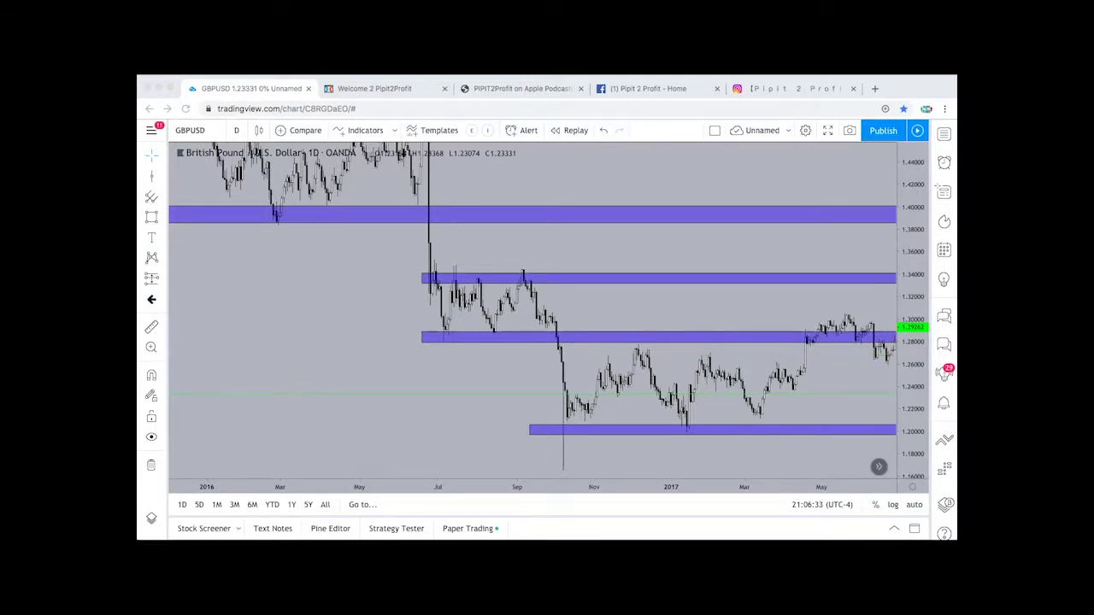
{"action": "left_click_drag", "start_coordinate": [379, 169], "coordinate": [449, 342]}
{"action": "left_click", "coordinate": [523, 259]}
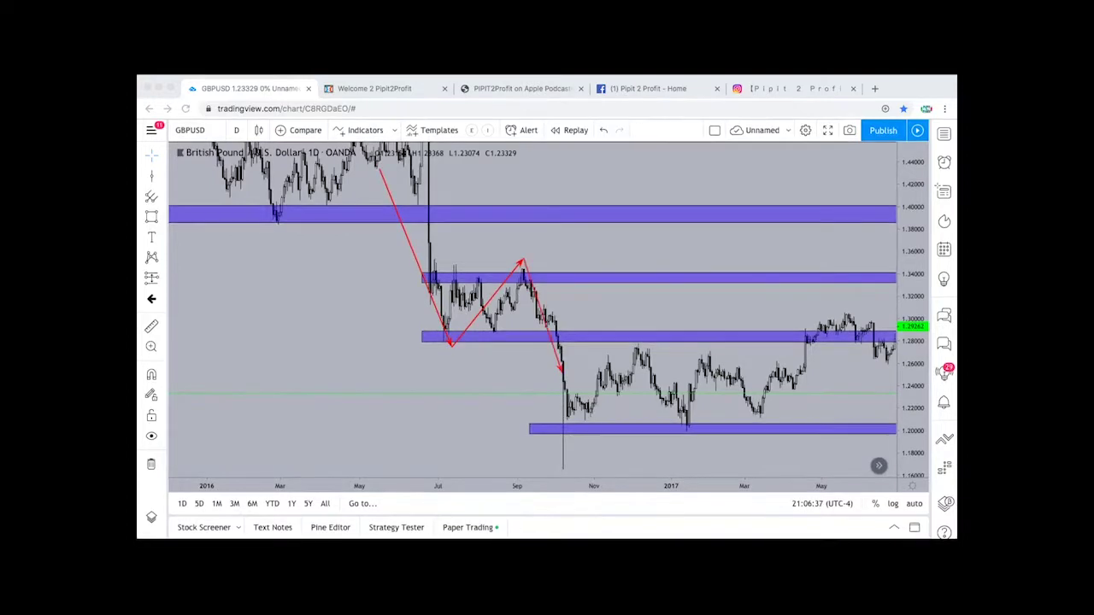
{"action": "left_click", "coordinate": [579, 435]}
{"action": "left_click", "coordinate": [635, 342]}
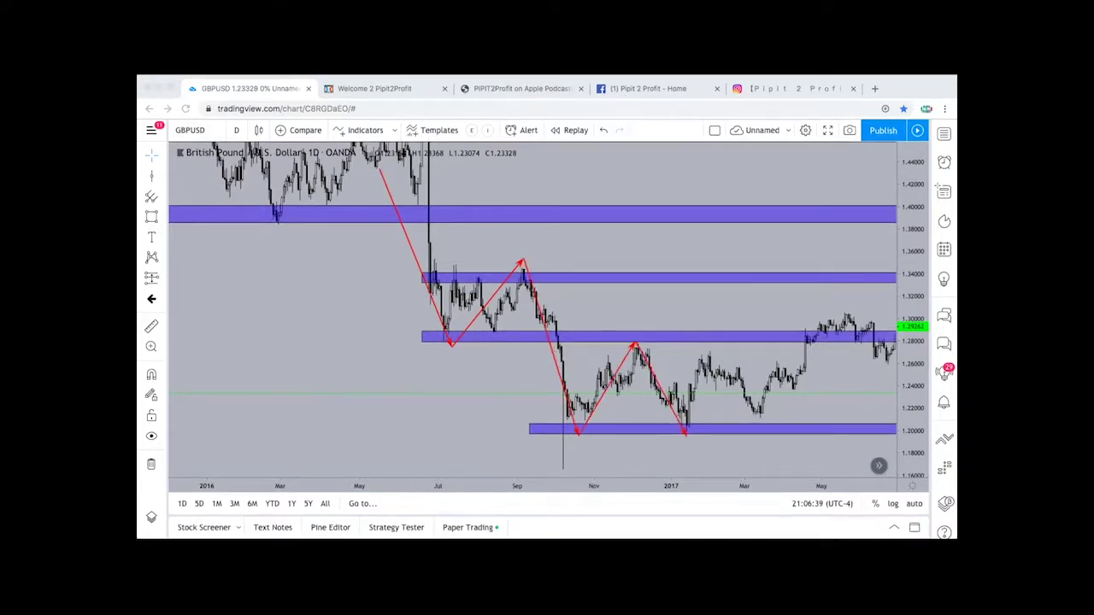
{"action": "left_click", "coordinate": [687, 436]}
{"action": "left_click", "coordinate": [721, 344]}
{"action": "mouse_move", "coordinate": [720, 344]}
{"action": "left_mouse_down"}
{"action": "mouse_move", "coordinate": [760, 421]}
{"action": "mouse_move", "coordinate": [808, 340]}
{"action": "left_mouse_up"}
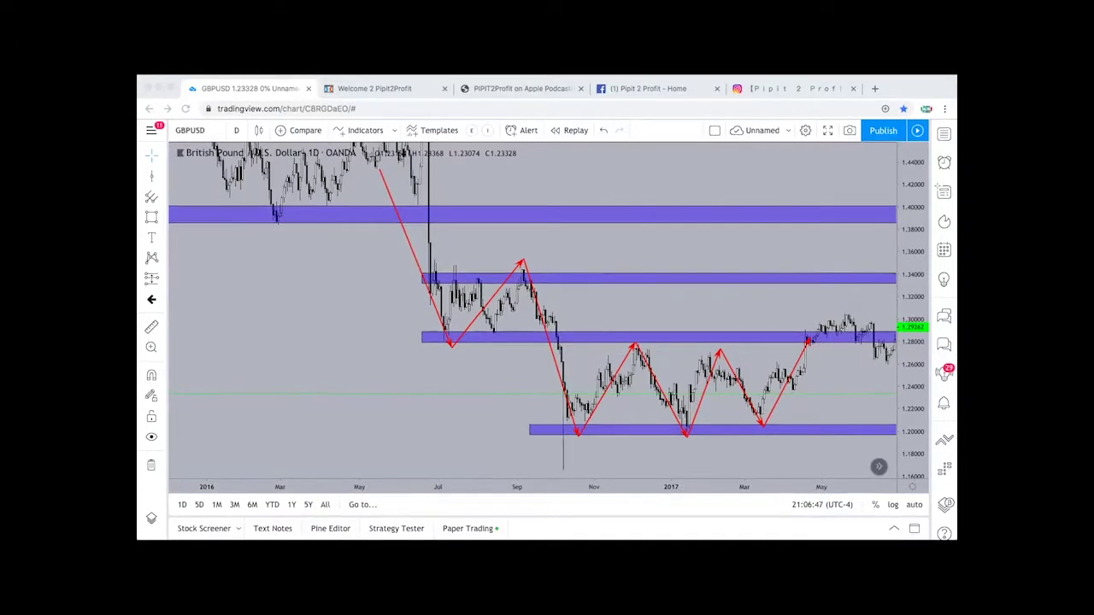
{"action": "mouse_move", "coordinate": [720, 348]}
{"action": "left_mouse_down"}
{"action": "mouse_move", "coordinate": [739, 305]}
{"action": "mouse_move", "coordinate": [757, 336]}
{"action": "mouse_move", "coordinate": [779, 296]}
{"action": "left_mouse_up"}
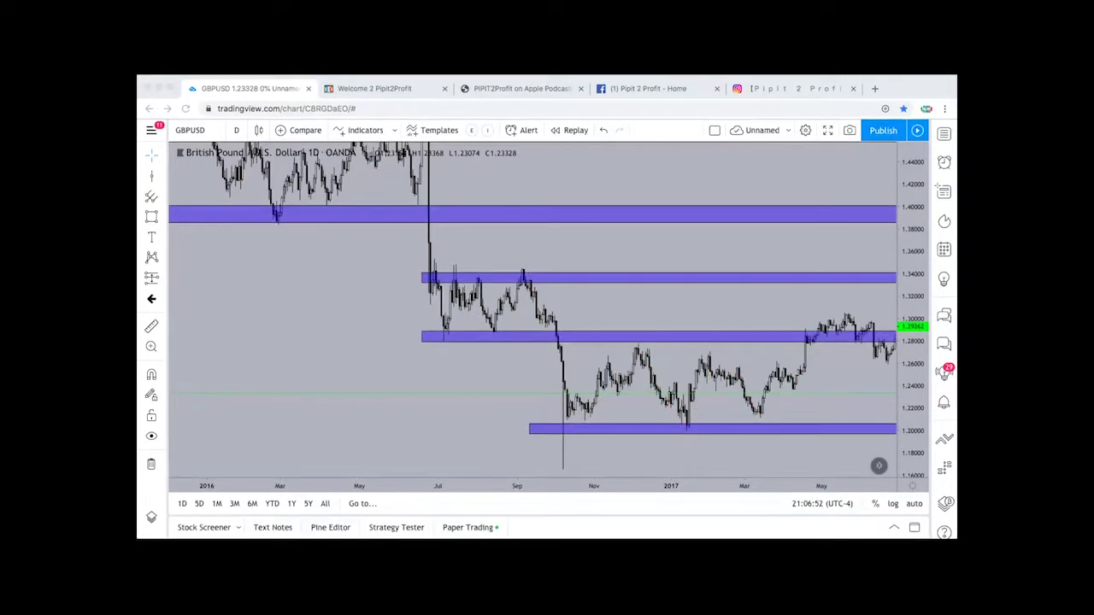
Step: Redraw the 2016–2017 zigzag with level arrows near 1.26 and bounce and breakdown scenarios after June 2017, then clear all annotations
{"action": "left_click_drag", "start_coordinate": [697, 358], "coordinate": [895, 356]}
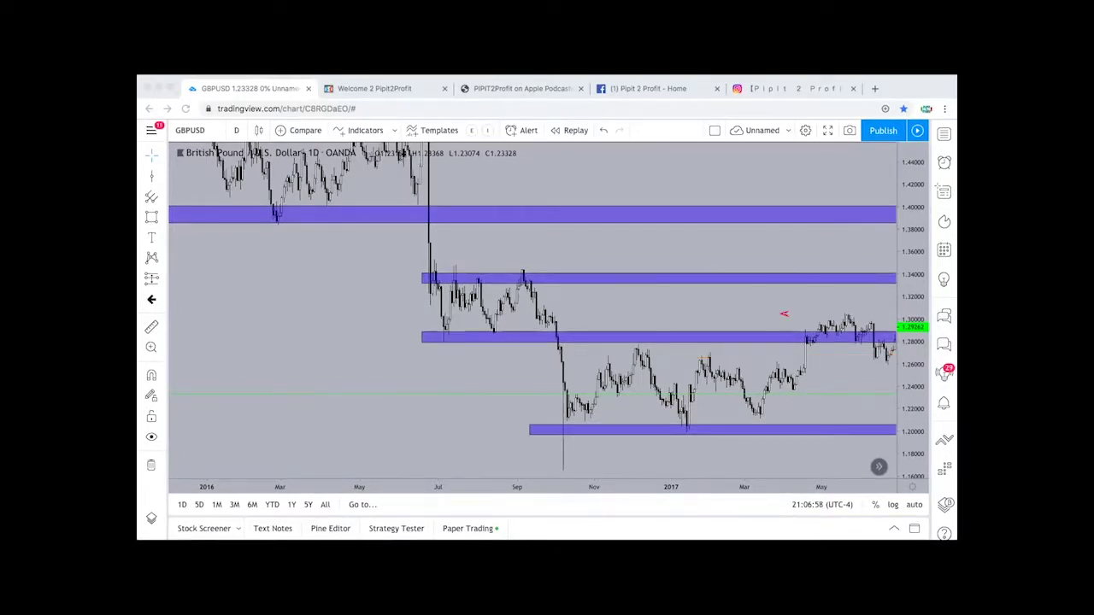
{"action": "left_click_drag", "start_coordinate": [781, 314], "coordinate": [766, 317]}
{"action": "left_click", "coordinate": [676, 303]}
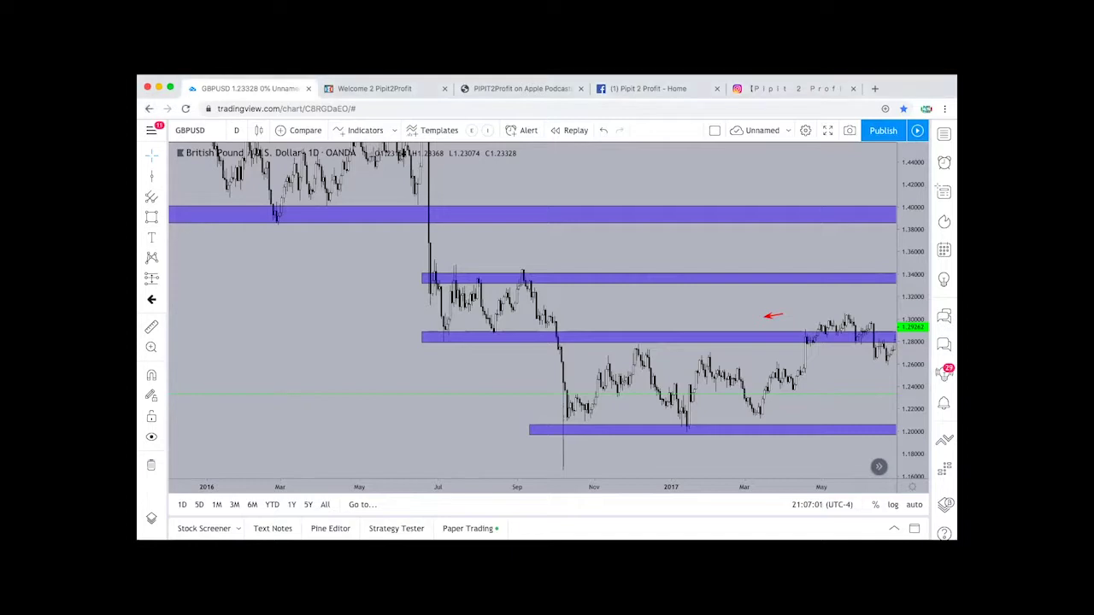
{"action": "left_click_drag", "start_coordinate": [676, 303], "coordinate": [609, 316]}
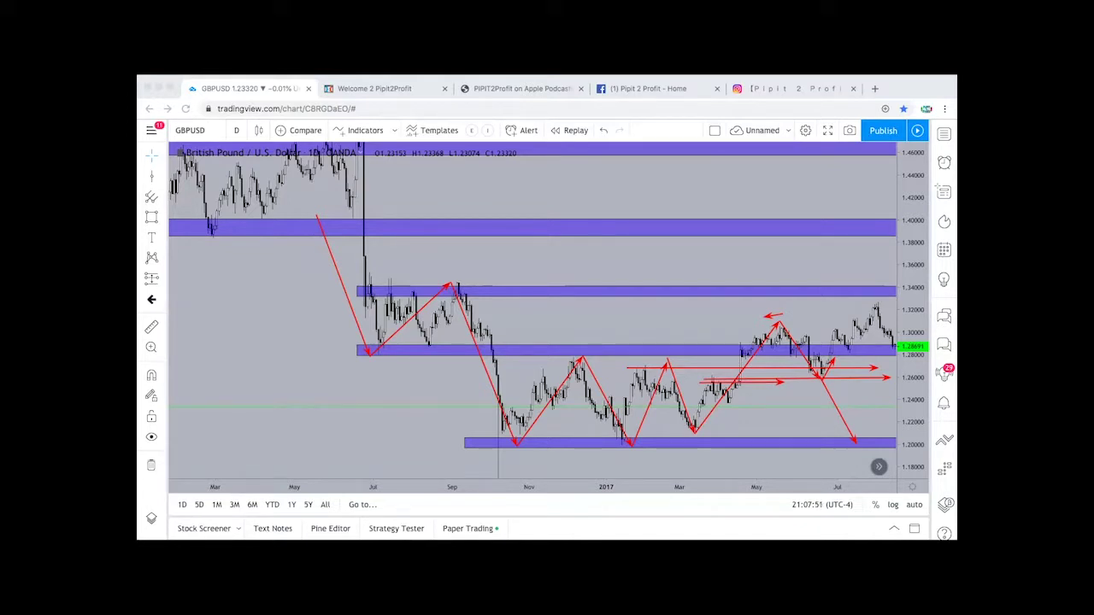
{"action": "left_click_drag", "start_coordinate": [434, 352], "coordinate": [434, 354]}
{"action": "left_click", "coordinate": [607, 256]}
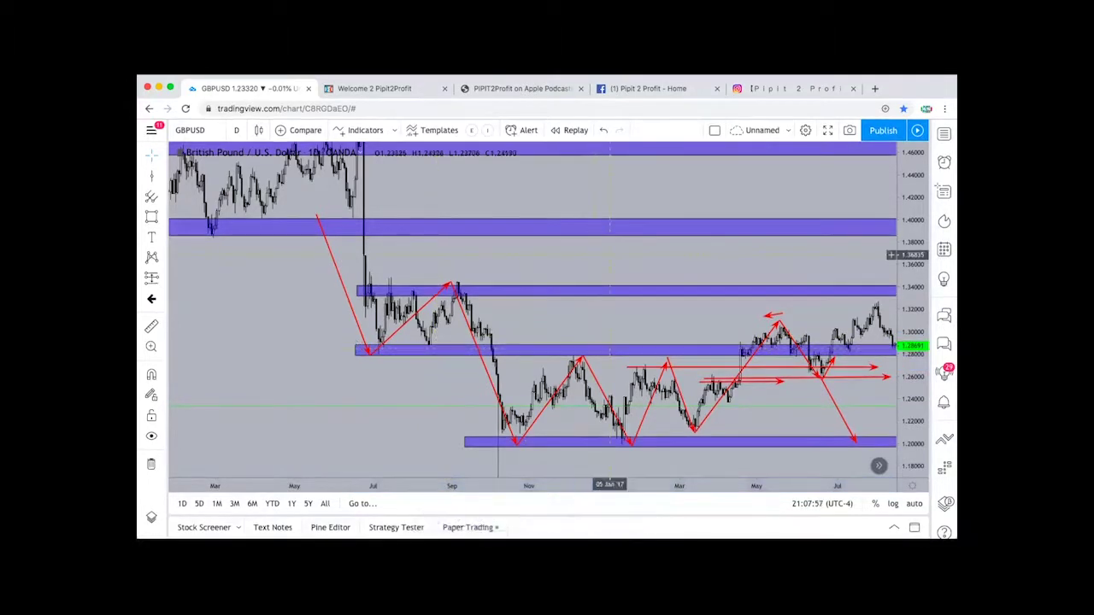
{"action": "key", "text": "Escape"}
Step: Draw yellow rectangle zones near 1.26 from 16 Mar to 24 Oct 2017 and at about 1.3034–1.3075 from 24 Apr to 4 Dec 2017
{"action": "left_click", "coordinate": [695, 290]}
{"action": "scroll", "coordinate": [695, 290], "scroll_direction": "right", "scroll_amount": 5}
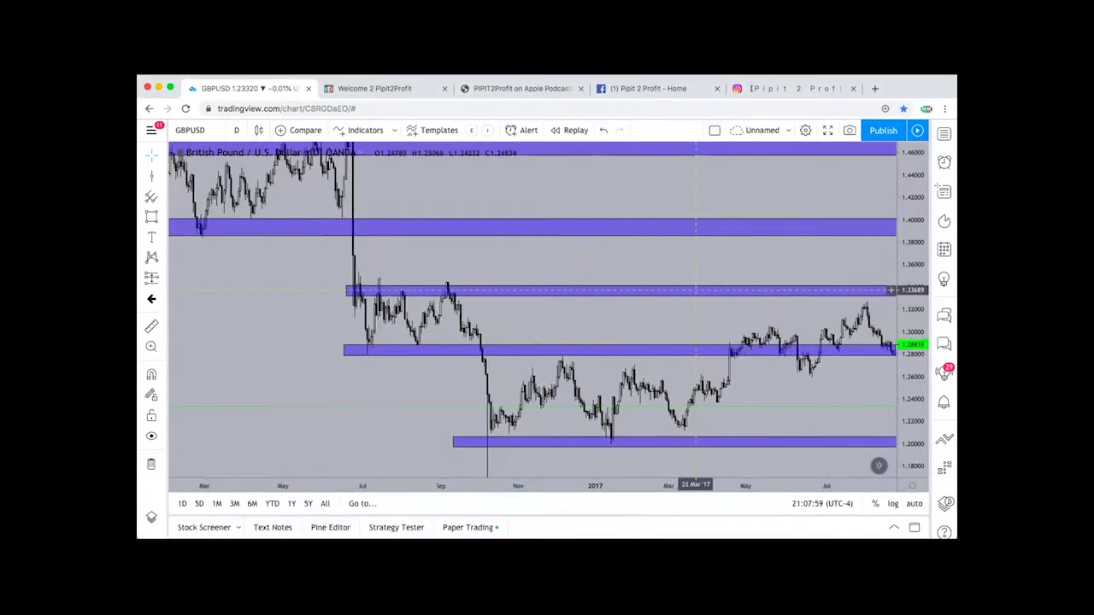
{"action": "scroll", "coordinate": [694, 290], "scroll_direction": "right", "scroll_amount": 8}
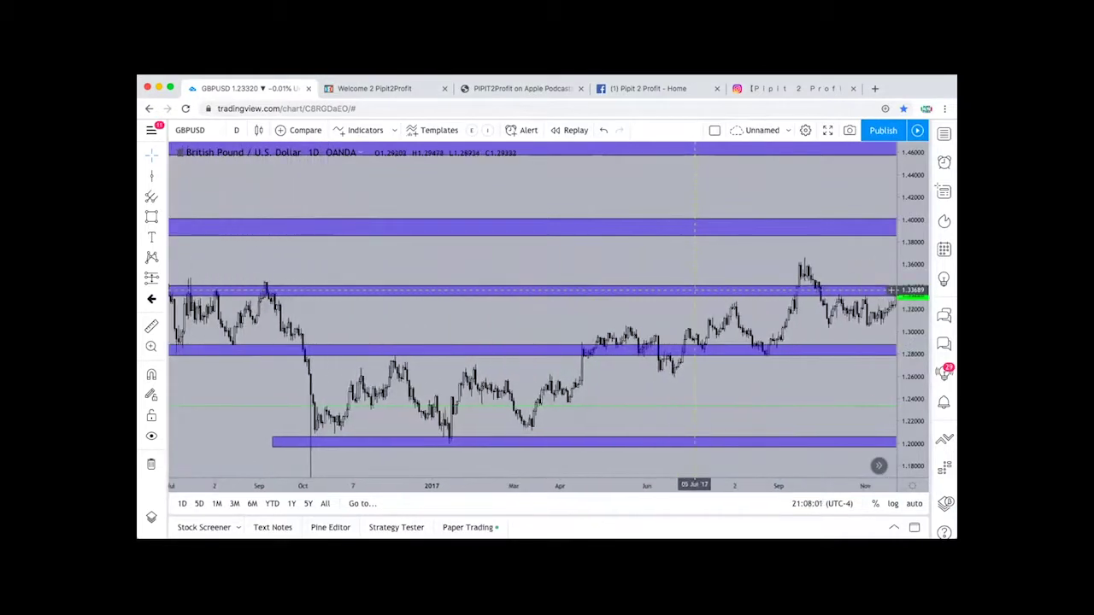
{"action": "scroll", "coordinate": [694, 290], "scroll_direction": "right", "scroll_amount": 2}
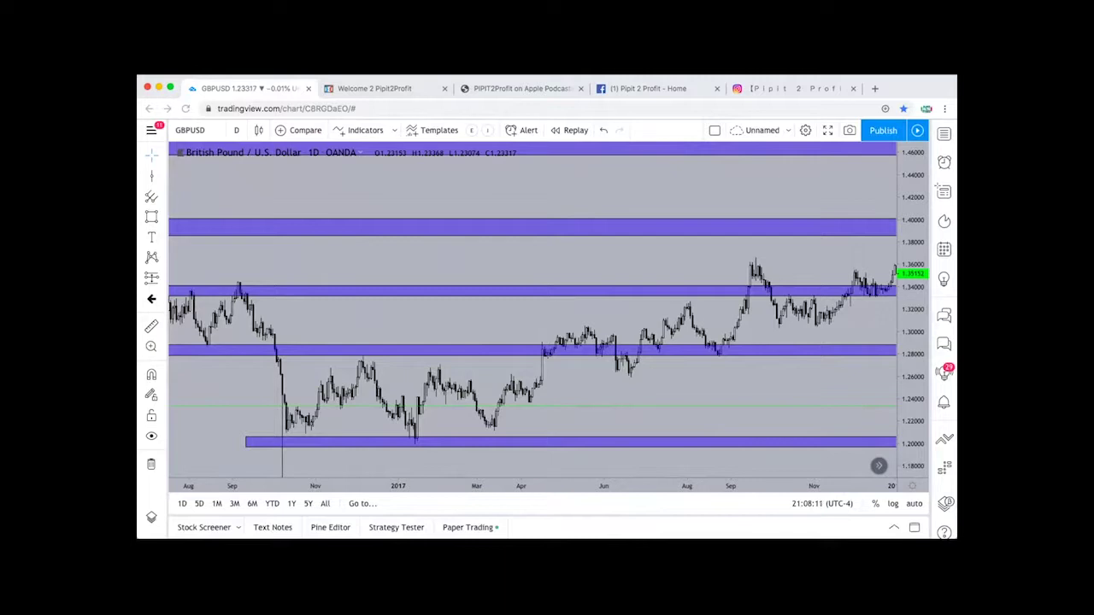
{"action": "left_click", "coordinate": [163, 176]}
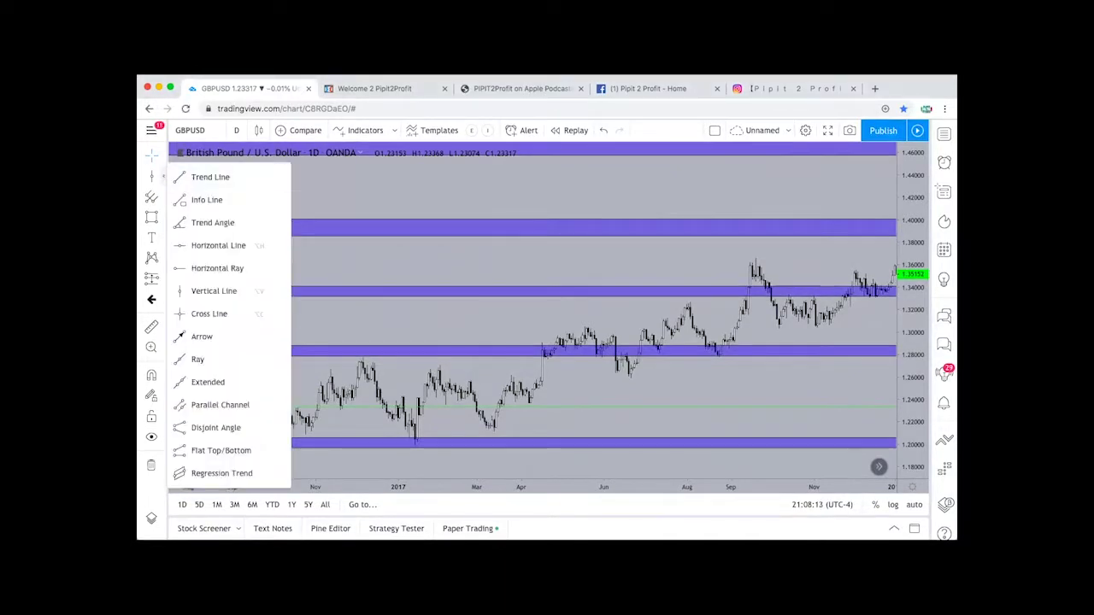
{"action": "left_click", "coordinate": [163, 176]}
{"action": "left_click", "coordinate": [164, 176]}
{"action": "left_click", "coordinate": [151, 217]}
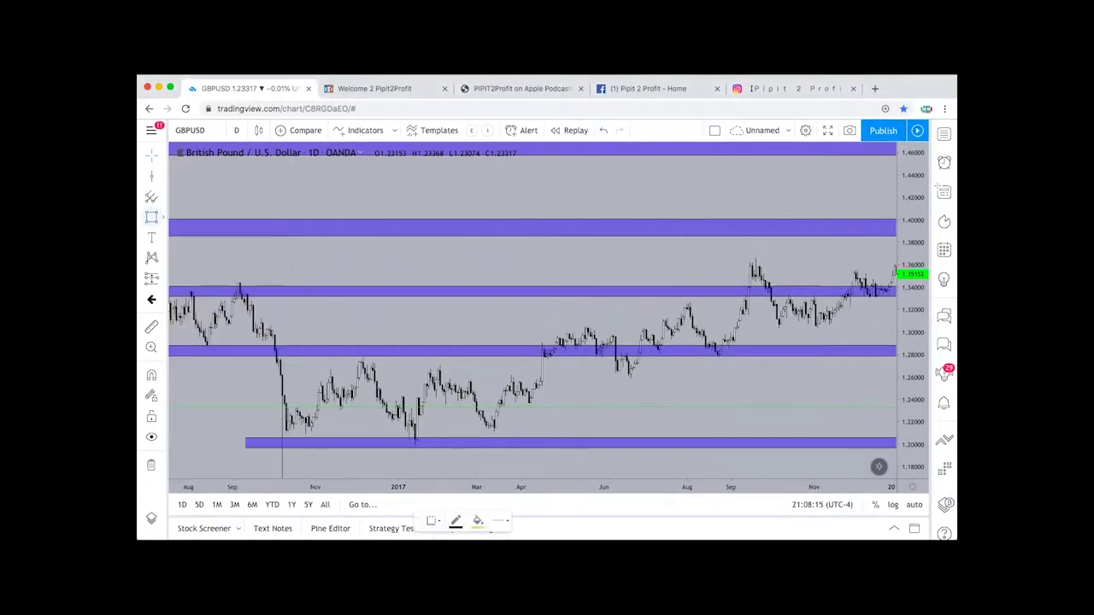
{"action": "left_click", "coordinate": [163, 217]}
{"action": "left_click", "coordinate": [231, 241]}
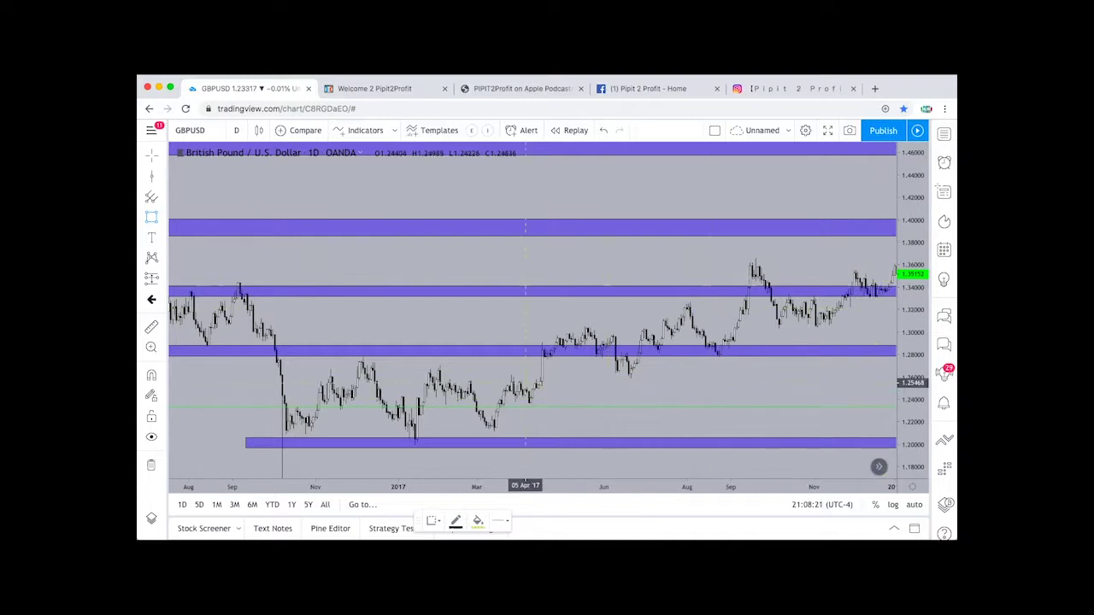
{"action": "left_click_drag", "start_coordinate": [499, 380], "coordinate": [801, 371]}
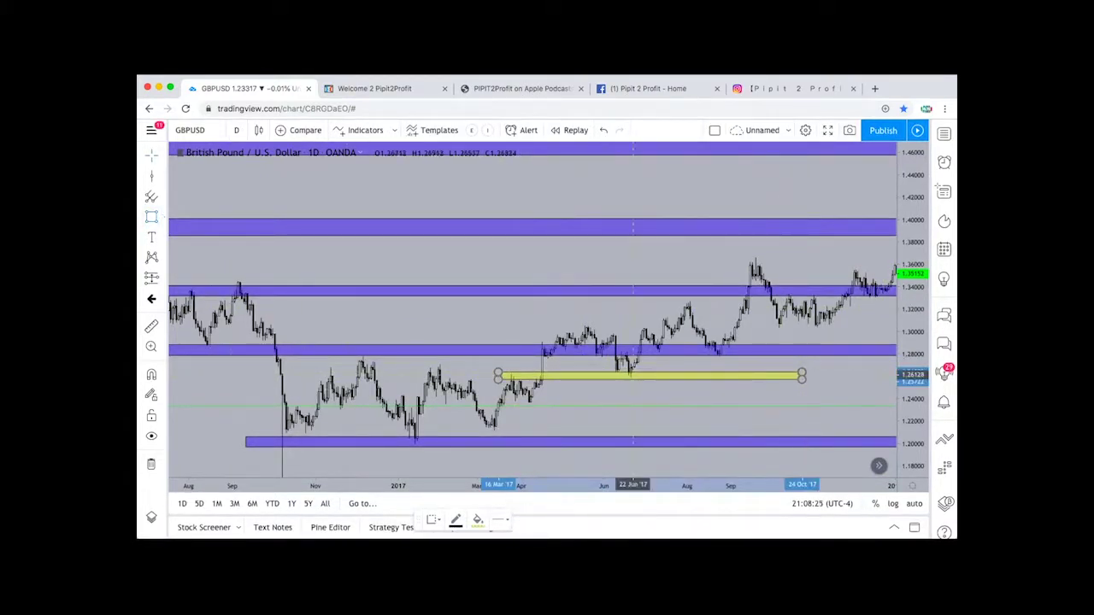
{"action": "left_click_drag", "start_coordinate": [550, 328], "coordinate": [858, 327]}
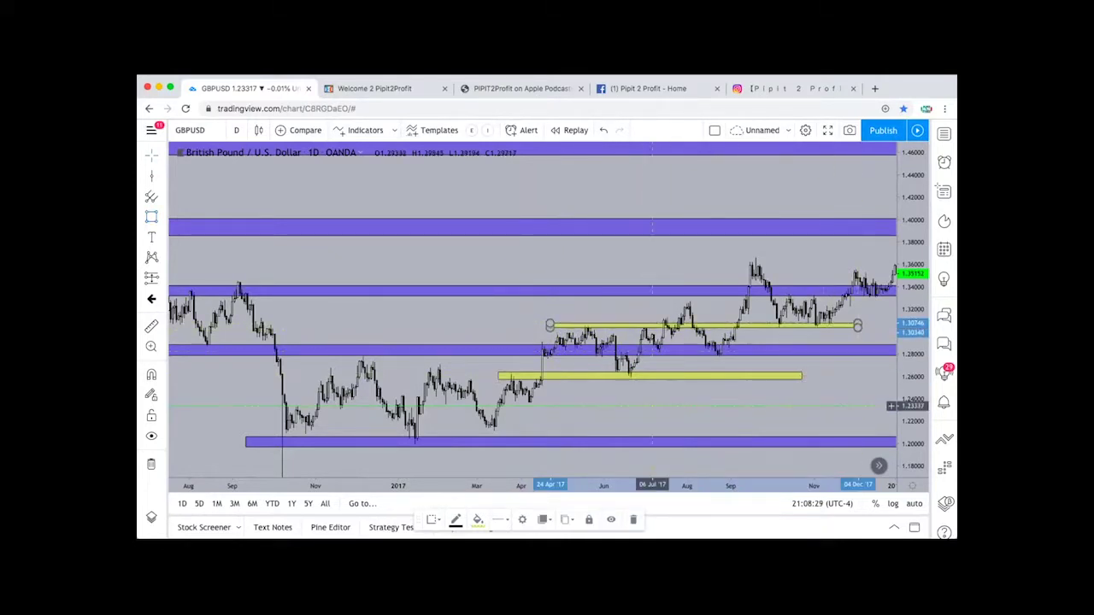
{"action": "left_click", "coordinate": [644, 413]}
Step: Mark the June–August 2017 rise and its pullback with arrows, plus a horizontal arrow along the upper yellow zone
{"action": "scroll", "coordinate": [644, 412], "scroll_direction": "up", "scroll_amount": 1}
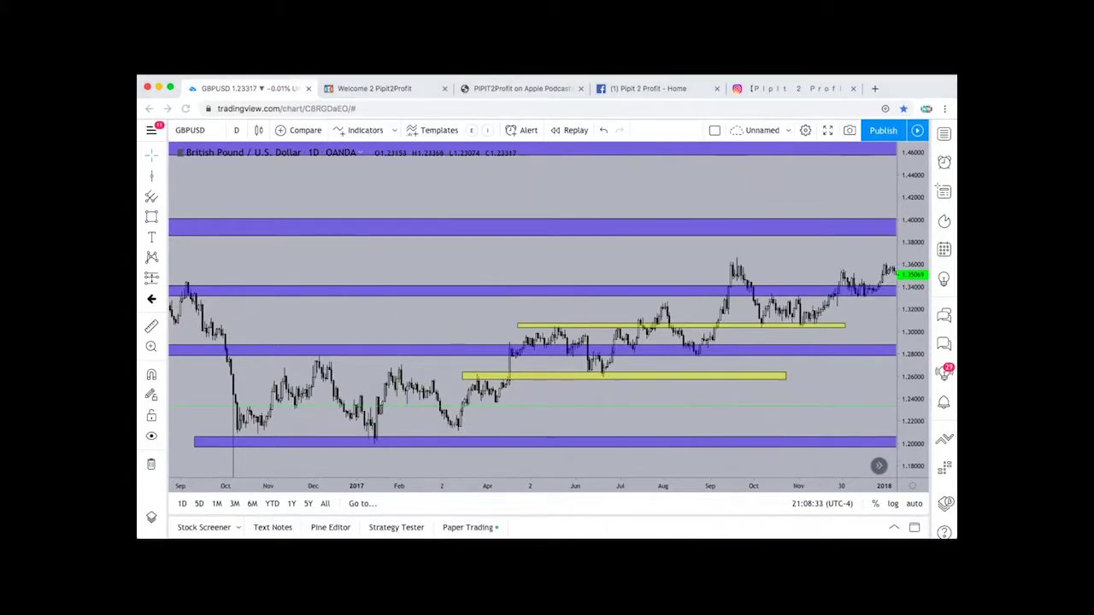
{"action": "left_click_drag", "start_coordinate": [603, 373], "coordinate": [664, 300]}
{"action": "left_click_drag", "start_coordinate": [664, 299], "coordinate": [677, 323]}
{"action": "left_click_drag", "start_coordinate": [553, 327], "coordinate": [669, 326]}
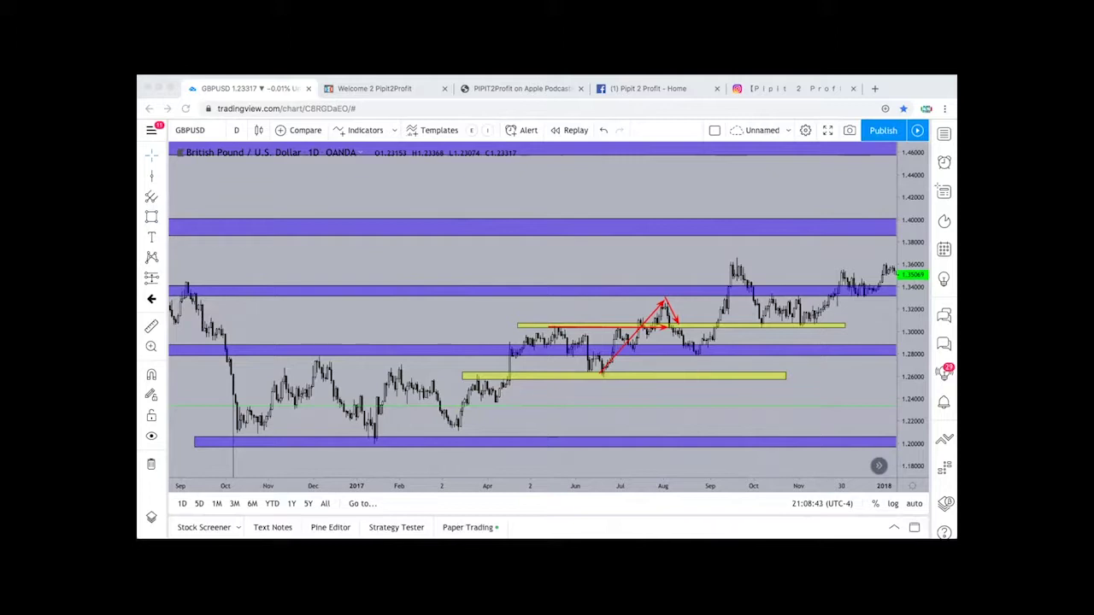
Step: Sketch an uptrend zigzag with horizontal retest levels and a deeper-pullback continuation in the upper chart area, then clear all annotations
{"action": "mouse_move", "coordinate": [366, 350]}
{"action": "left_mouse_down"}
{"action": "mouse_move", "coordinate": [423, 235]}
{"action": "mouse_move", "coordinate": [464, 298]}
{"action": "mouse_move", "coordinate": [527, 169]}
{"action": "left_mouse_up"}
{"action": "left_click_drag", "start_coordinate": [423, 235], "coordinate": [651, 234]}
{"action": "mouse_move", "coordinate": [527, 168]}
{"action": "left_mouse_down"}
{"action": "mouse_move", "coordinate": [564, 228]}
{"action": "mouse_move", "coordinate": [633, 136]}
{"action": "left_mouse_up"}
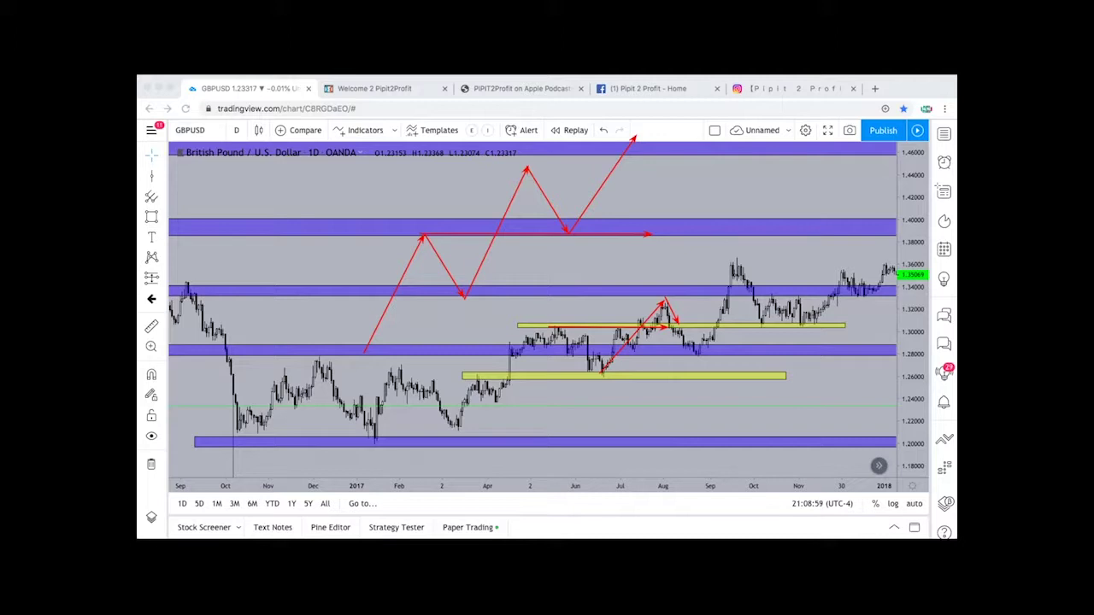
{"action": "left_click_drag", "start_coordinate": [567, 233], "coordinate": [582, 263]}
{"action": "left_click_drag", "start_coordinate": [434, 264], "coordinate": [622, 264]}
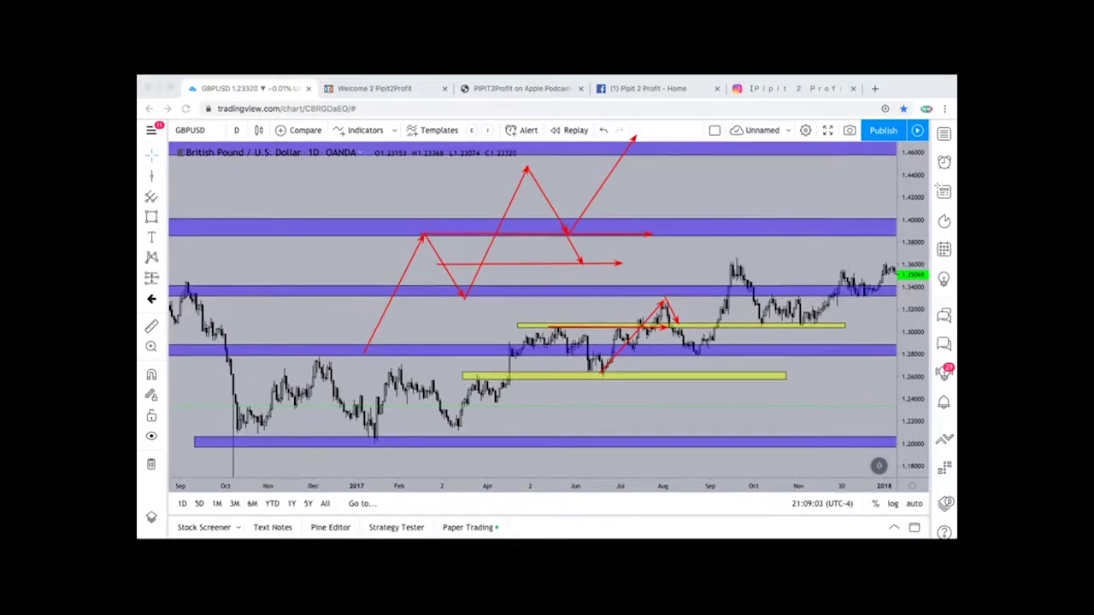
{"action": "left_click_drag", "start_coordinate": [462, 297], "coordinate": [688, 296]}
{"action": "left_click_drag", "start_coordinate": [582, 262], "coordinate": [670, 171]}
{"action": "key", "text": "Escape"}
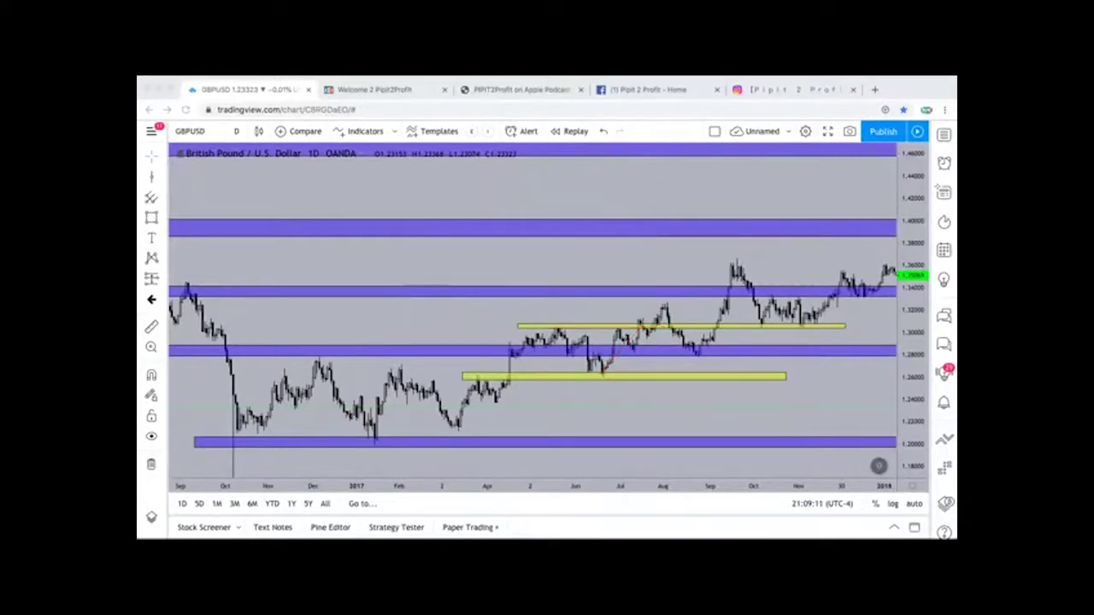
Step: Mark the August 2017 drop into the 1.28 zone with a down arrow and a horizontal arrow, then clear both
{"action": "left_click_drag", "start_coordinate": [664, 305], "coordinate": [696, 352]}
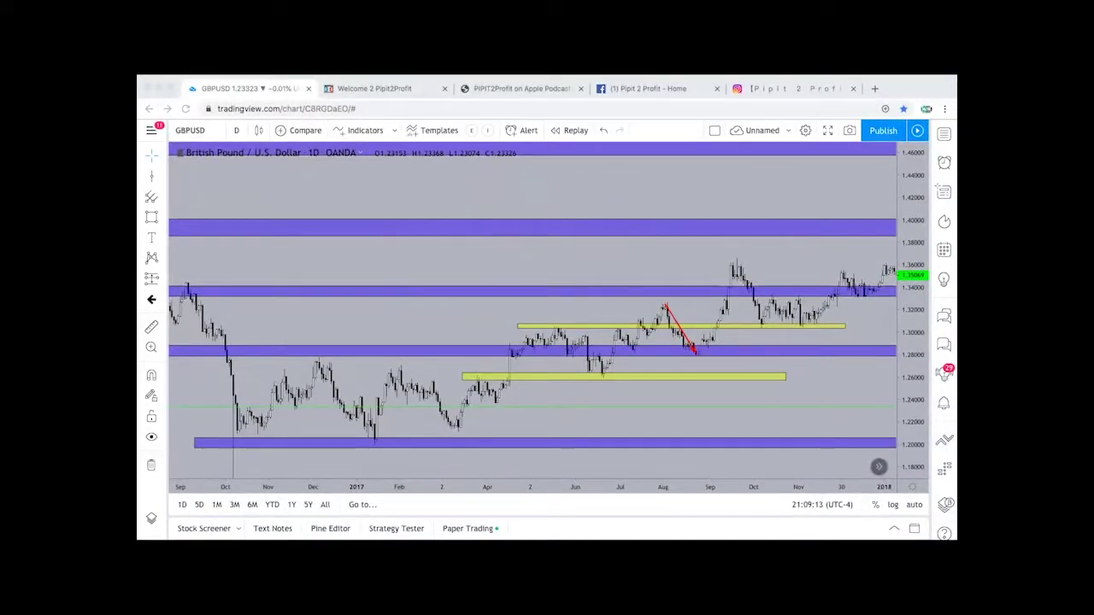
{"action": "left_click_drag", "start_coordinate": [560, 355], "coordinate": [699, 356]}
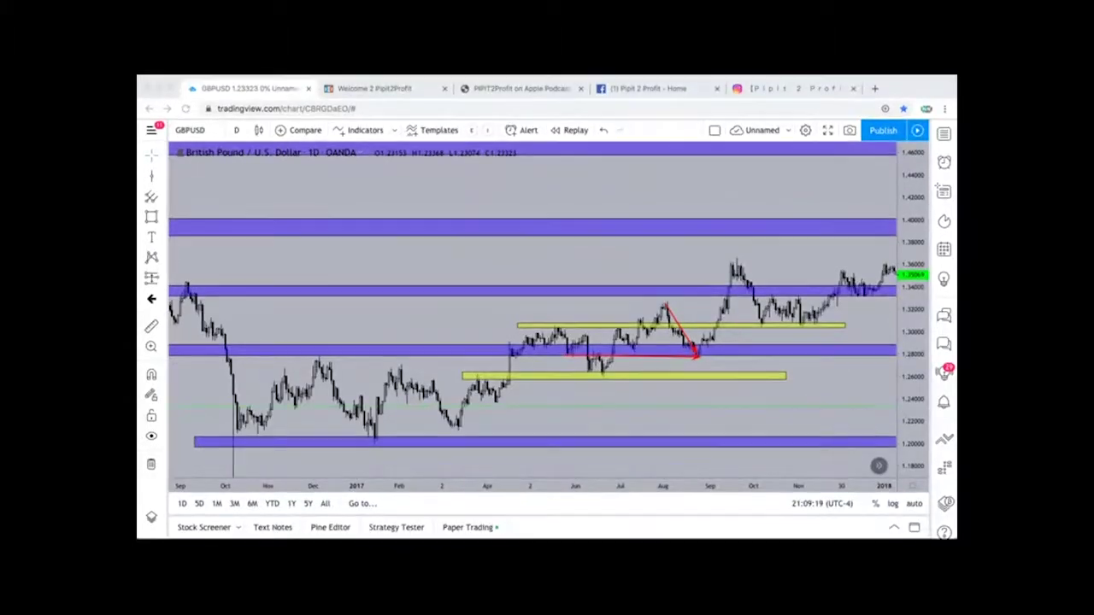
{"action": "key", "text": "Escape"}
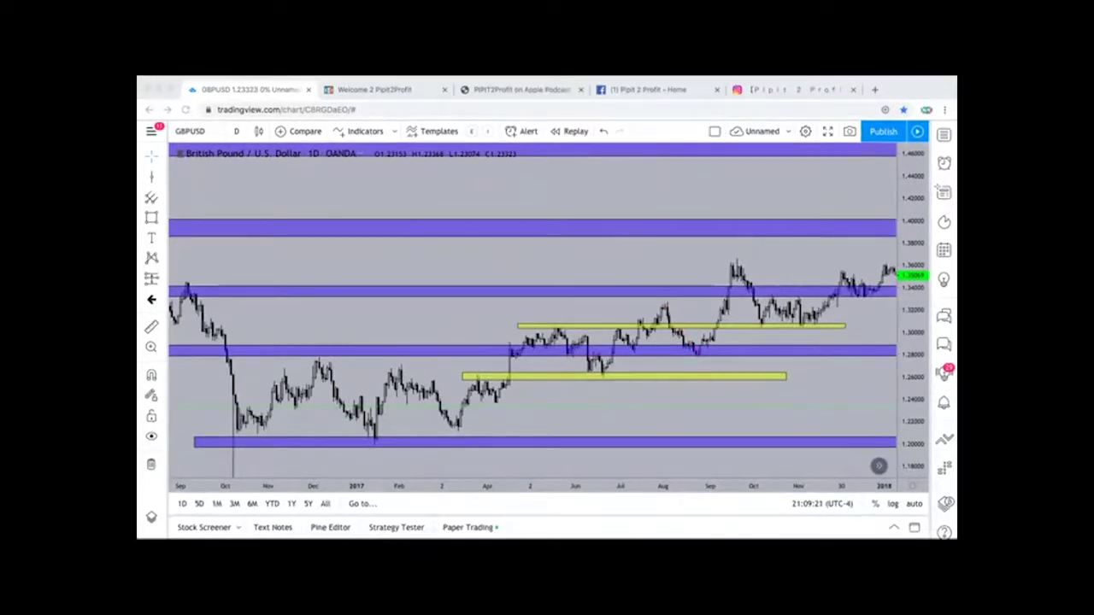
Step: Trace the June 2017 low, the August high and the stepped pullback and bounce at the 1.28 zone with zigzag arrows
{"action": "scroll", "coordinate": [466, 324], "scroll_direction": "up", "scroll_amount": 4}
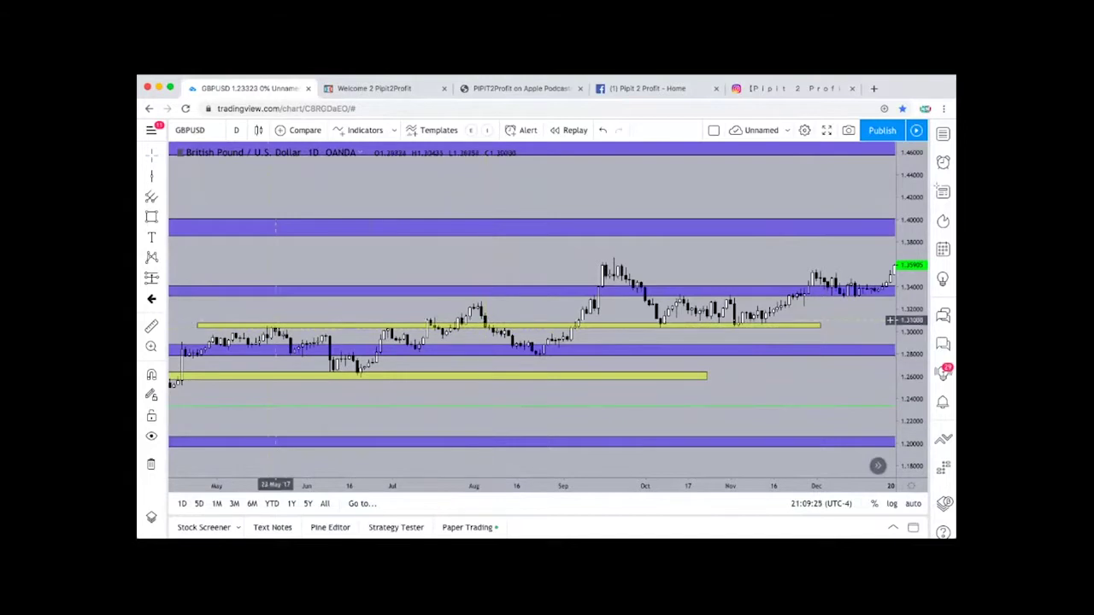
{"action": "left_click_drag", "start_coordinate": [912, 355], "coordinate": [912, 157]}
{"action": "scroll", "coordinate": [696, 405], "scroll_direction": "down", "scroll_amount": 2}
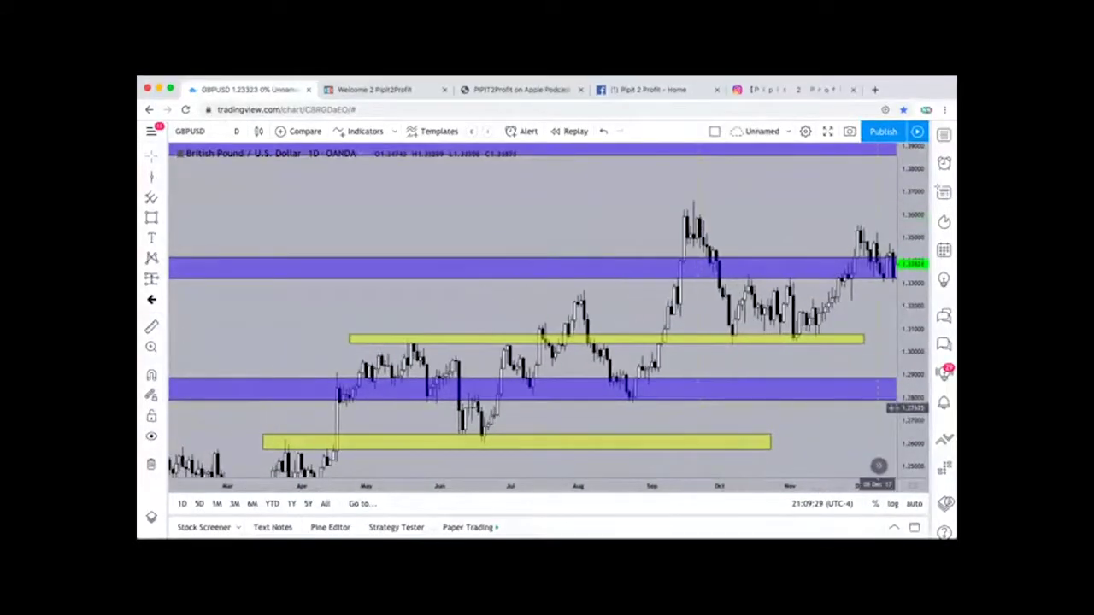
{"action": "left_click_drag", "start_coordinate": [912, 436], "coordinate": [912, 415]}
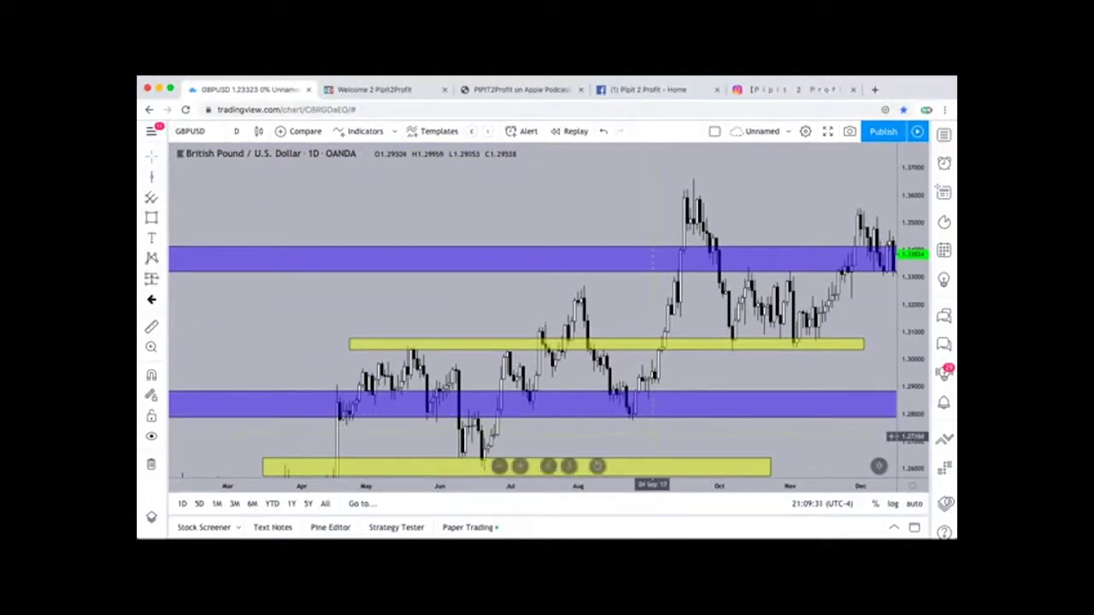
{"action": "left_click_drag", "start_coordinate": [652, 438], "coordinate": [644, 386]}
{"action": "scroll", "coordinate": [644, 386], "scroll_direction": "up", "scroll_amount": 3}
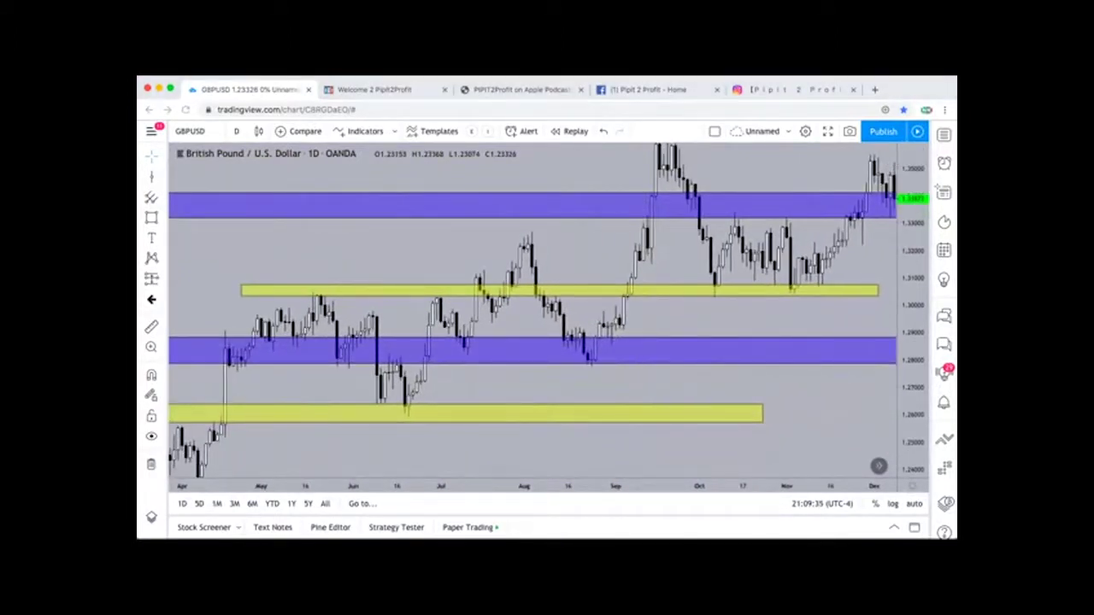
{"action": "mouse_move", "coordinate": [400, 410]}
{"action": "left_mouse_down"}
{"action": "mouse_move", "coordinate": [532, 236]}
{"action": "mouse_move", "coordinate": [475, 270]}
{"action": "mouse_move", "coordinate": [528, 233]}
{"action": "mouse_move", "coordinate": [547, 320]}
{"action": "mouse_move", "coordinate": [557, 294]}
{"action": "mouse_move", "coordinate": [569, 346]}
{"action": "mouse_move", "coordinate": [581, 329]}
{"action": "mouse_move", "coordinate": [592, 366]}
{"action": "mouse_move", "coordinate": [605, 326]}
{"action": "left_mouse_up"}
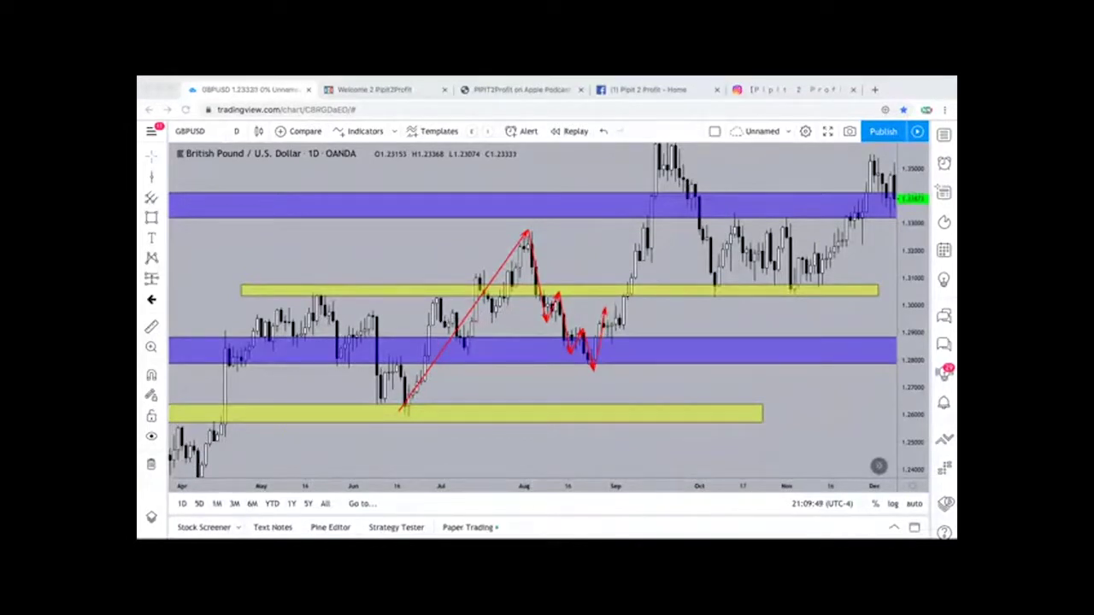
Step: Add horizontal arrows at the pullback's 1.29 level, the upper yellow zone and the 1.28 zone, and extend the zigzag with a small pullback
{"action": "left_click", "coordinate": [605, 308]}
{"action": "left_click", "coordinate": [552, 334]}
{"action": "left_click_drag", "start_coordinate": [587, 332], "coordinate": [594, 332]}
{"action": "left_click_drag", "start_coordinate": [335, 285], "coordinate": [536, 286]}
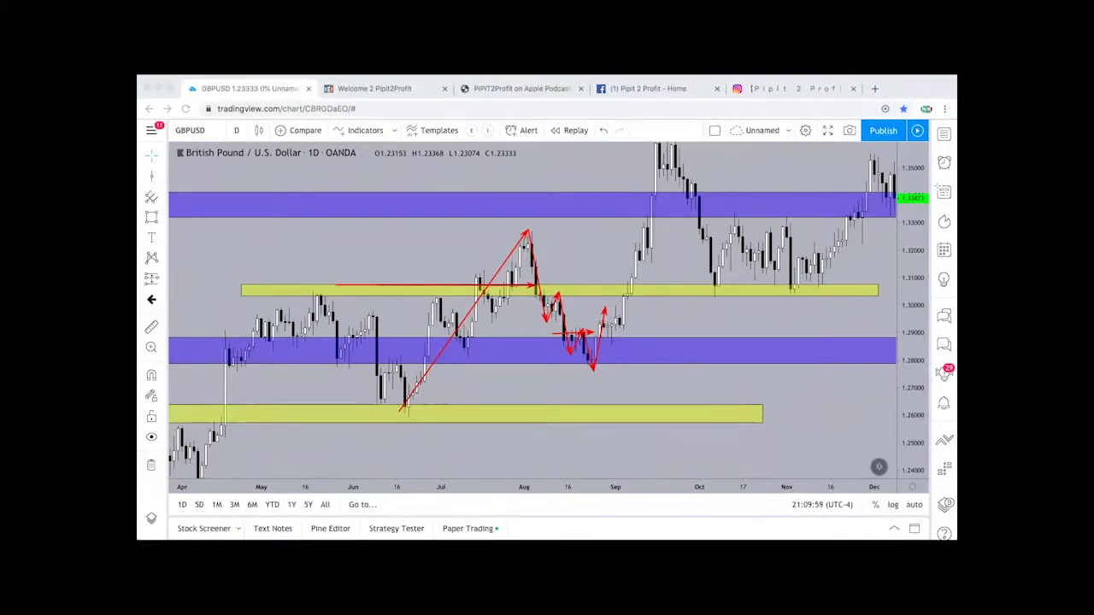
{"action": "left_click_drag", "start_coordinate": [198, 351], "coordinate": [568, 350]}
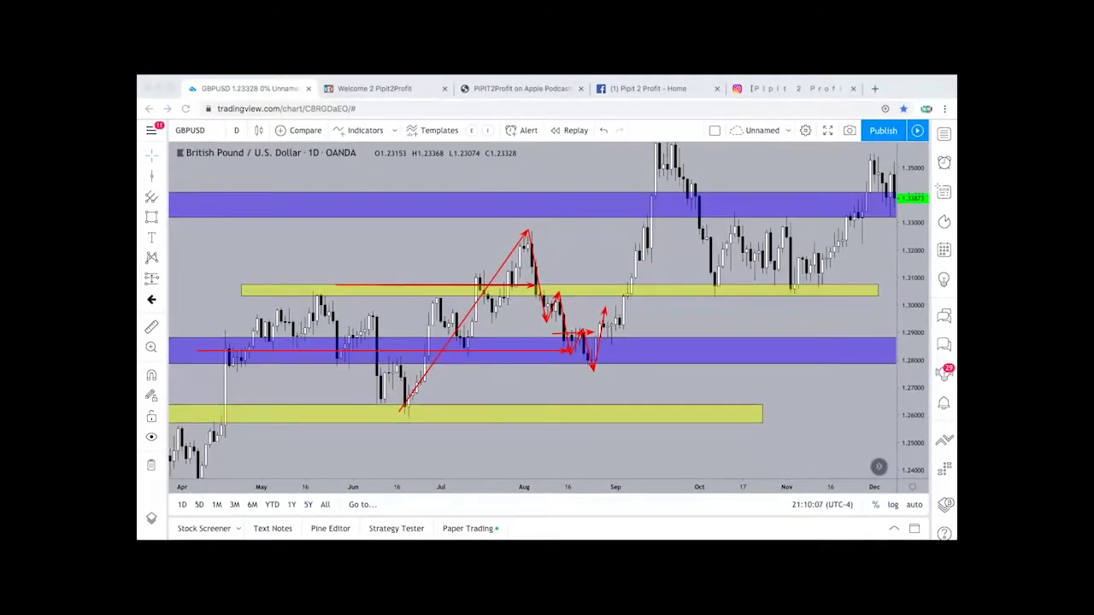
{"action": "left_click_drag", "start_coordinate": [604, 306], "coordinate": [613, 336]}
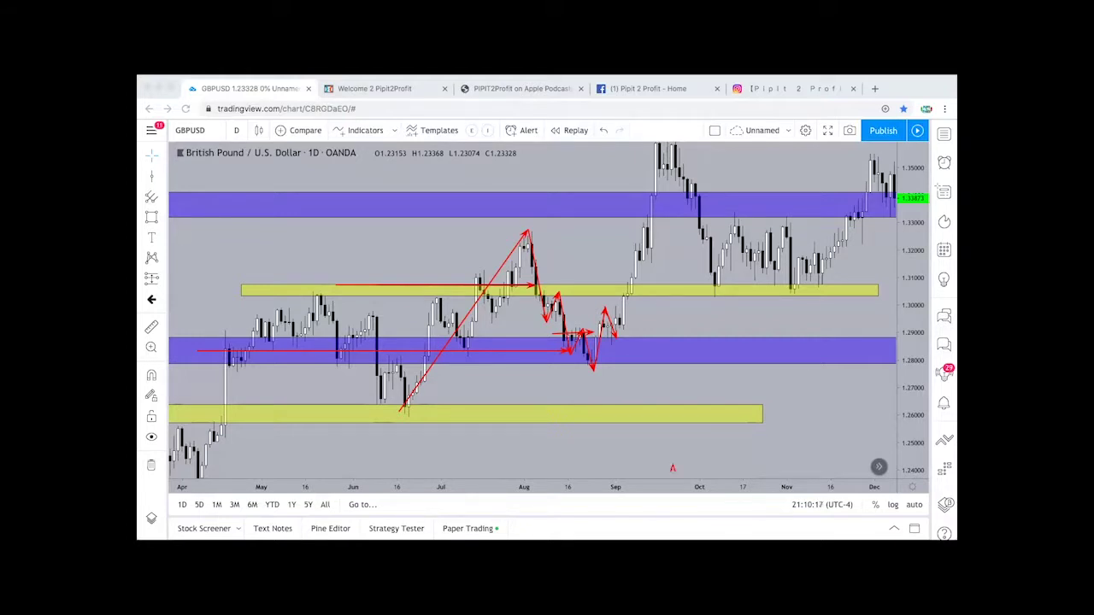
Step: Sketch a simple three-leg uptrend and a second, more detailed zigzag of its smaller swings below the October–December 2017 candles
{"action": "mouse_move", "coordinate": [672, 468]}
{"action": "left_mouse_down"}
{"action": "mouse_move", "coordinate": [741, 314]}
{"action": "mouse_move", "coordinate": [788, 367]}
{"action": "mouse_move", "coordinate": [871, 187]}
{"action": "left_mouse_up"}
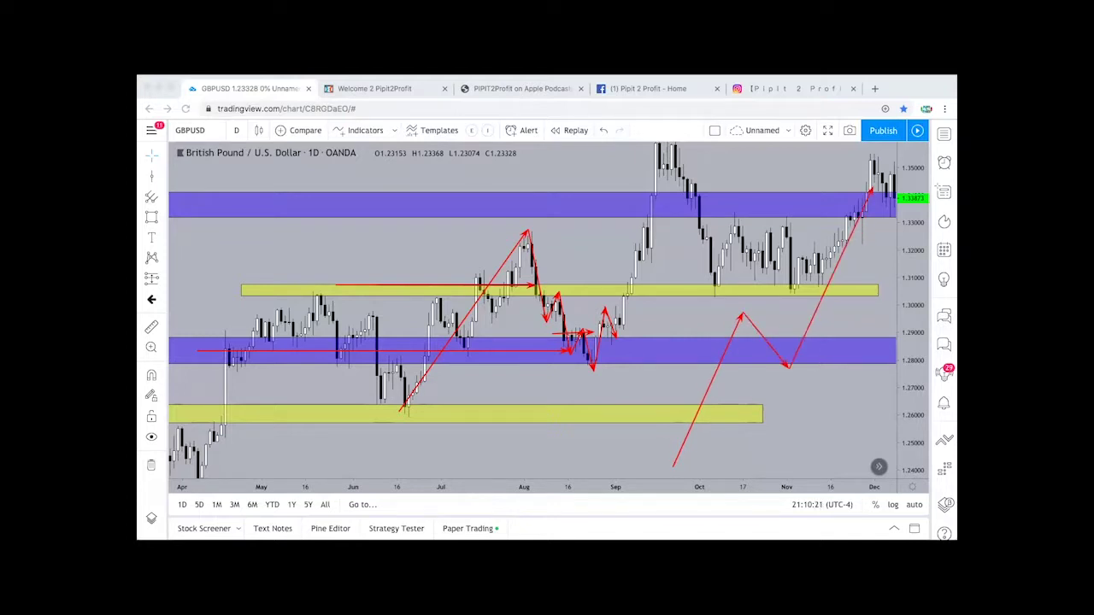
{"action": "mouse_move", "coordinate": [692, 466]}
{"action": "left_mouse_down"}
{"action": "mouse_move", "coordinate": [710, 419]}
{"action": "mouse_move", "coordinate": [729, 440]}
{"action": "mouse_move", "coordinate": [735, 404]}
{"action": "mouse_move", "coordinate": [746, 397]}
{"action": "mouse_move", "coordinate": [754, 411]}
{"action": "mouse_move", "coordinate": [784, 343]}
{"action": "mouse_move", "coordinate": [798, 376]}
{"action": "mouse_move", "coordinate": [807, 366]}
{"action": "mouse_move", "coordinate": [822, 397]}
{"action": "mouse_move", "coordinate": [831, 377]}
{"action": "mouse_move", "coordinate": [846, 409]}
{"action": "mouse_move", "coordinate": [878, 323]}
{"action": "mouse_move", "coordinate": [889, 335]}
{"action": "mouse_move", "coordinate": [908, 267]}
{"action": "left_mouse_up"}
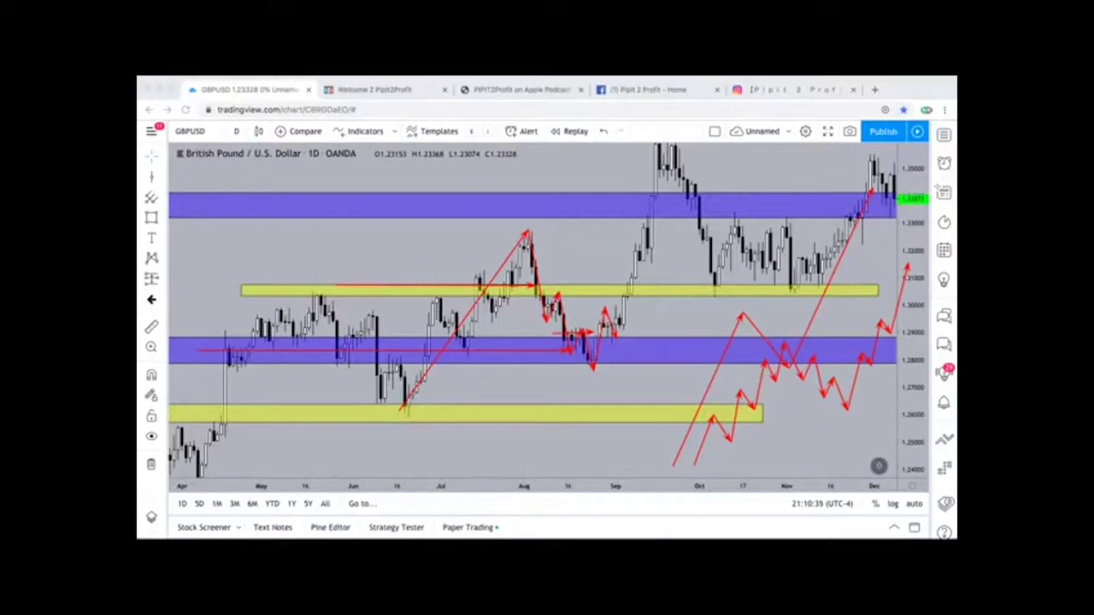
Step: Sketch a simple three-leg uptrend below the July–August 2017 candles, and clear all the drawn arrows
{"action": "mouse_move", "coordinate": [465, 475]}
{"action": "left_mouse_down"}
{"action": "mouse_move", "coordinate": [526, 389]}
{"action": "mouse_move", "coordinate": [560, 446]}
{"action": "mouse_move", "coordinate": [648, 294]}
{"action": "left_mouse_up"}
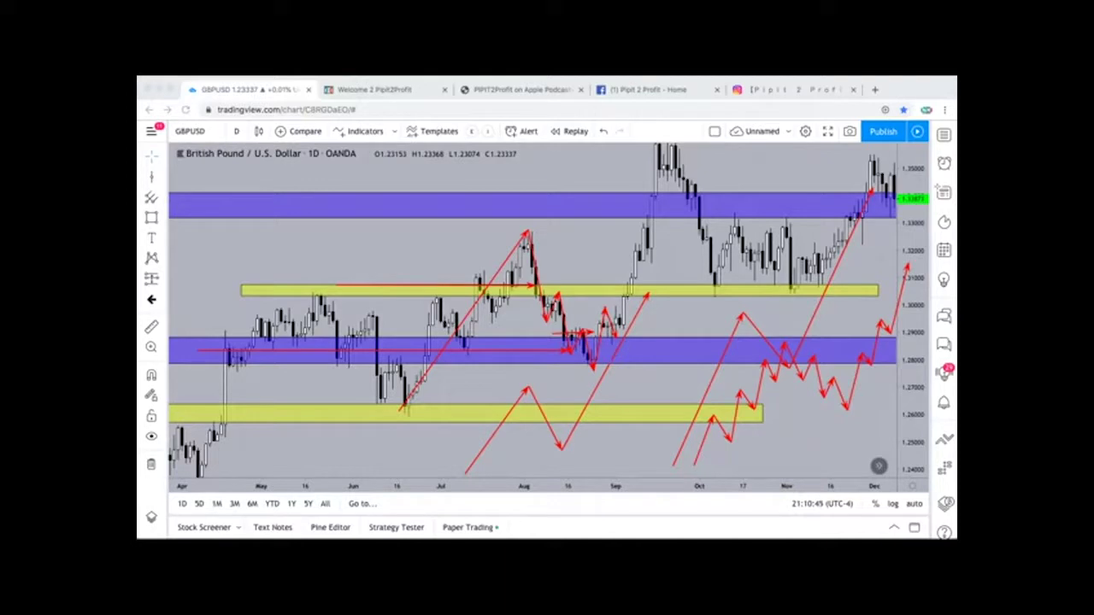
{"action": "left_click_drag", "start_coordinate": [520, 384], "coordinate": [573, 456]}
{"action": "key", "text": "Escape"}
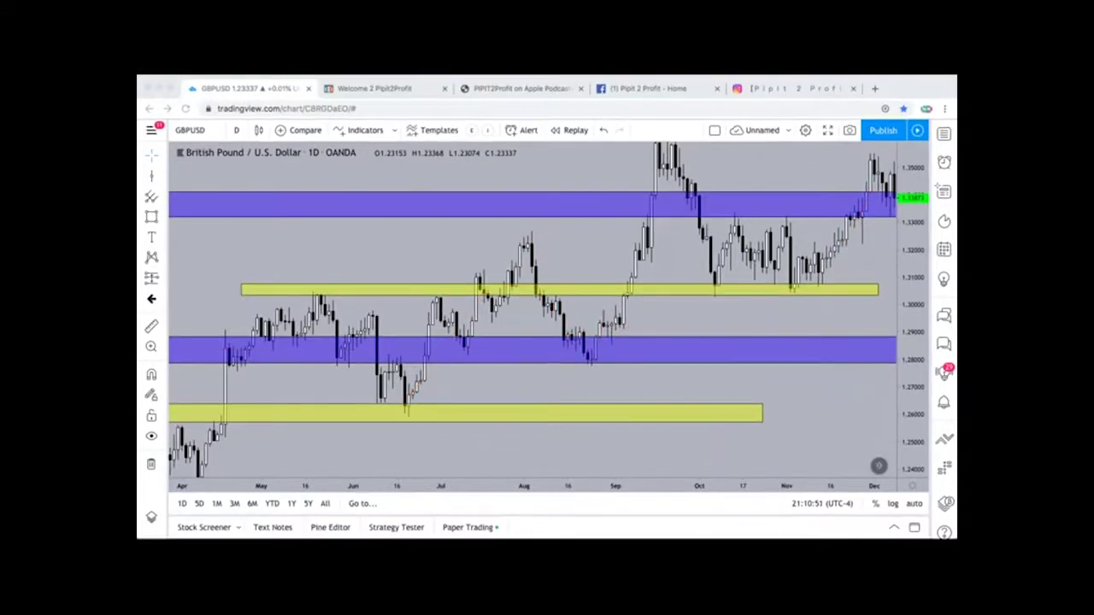
Step: Circle the August 2017 pullback into the 1.28 zone and the June low at the lower yellow zone, and clear both ellipses
{"action": "left_click_drag", "start_coordinate": [518, 230], "coordinate": [619, 380]}
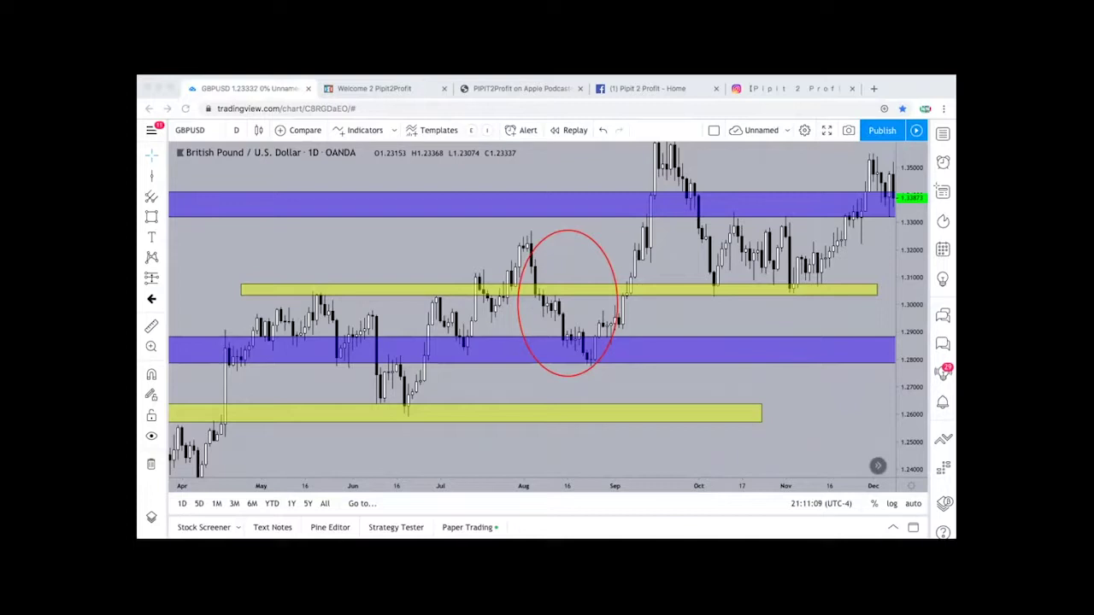
{"action": "left_click_drag", "start_coordinate": [395, 403], "coordinate": [427, 426]}
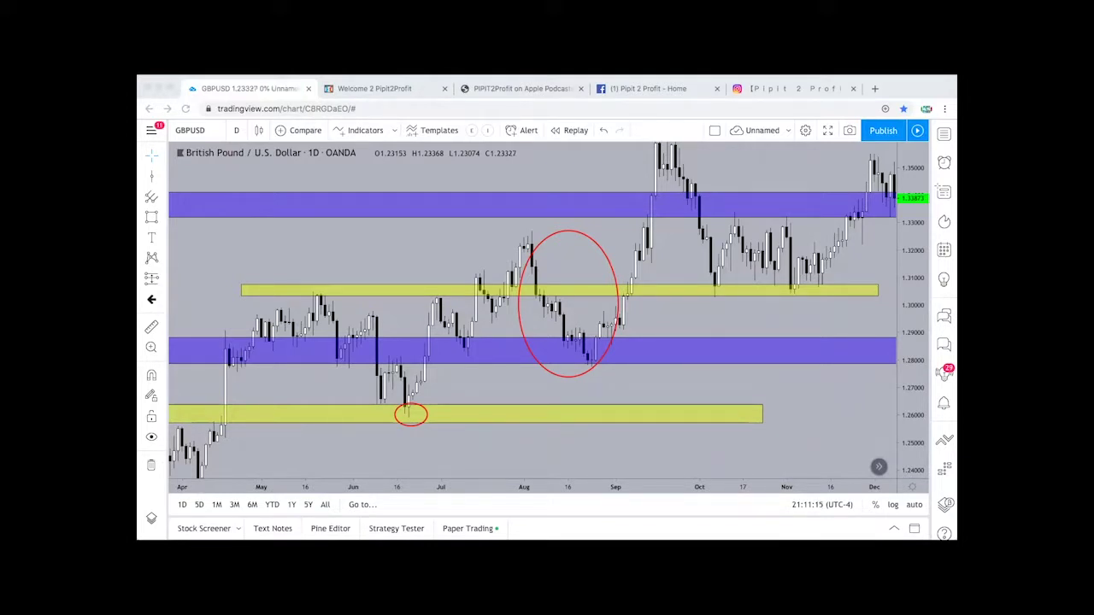
{"action": "key", "text": "Escape"}
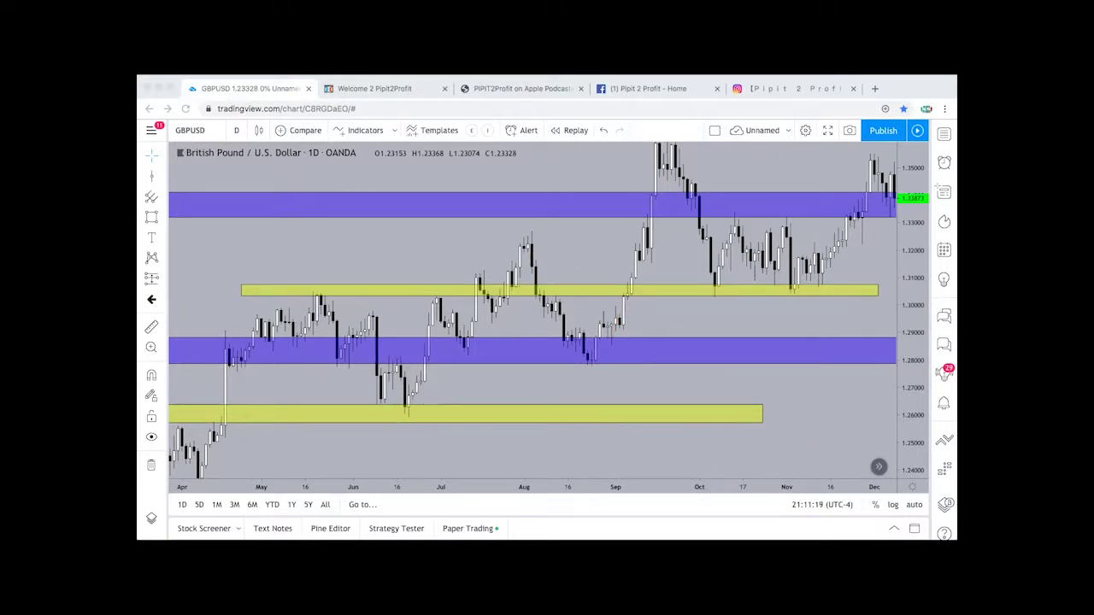
Step: Trace the swings into the late-August bounce with zigzag arrows and a horizontal arrow near 1.29, circle the bounce, and clear the drawings
{"action": "left_click_drag", "start_coordinate": [571, 330], "coordinate": [660, 330]}
{"action": "left_click_drag", "start_coordinate": [589, 364], "coordinate": [604, 296]}
{"action": "left_click_drag", "start_coordinate": [607, 338], "coordinate": [614, 338]}
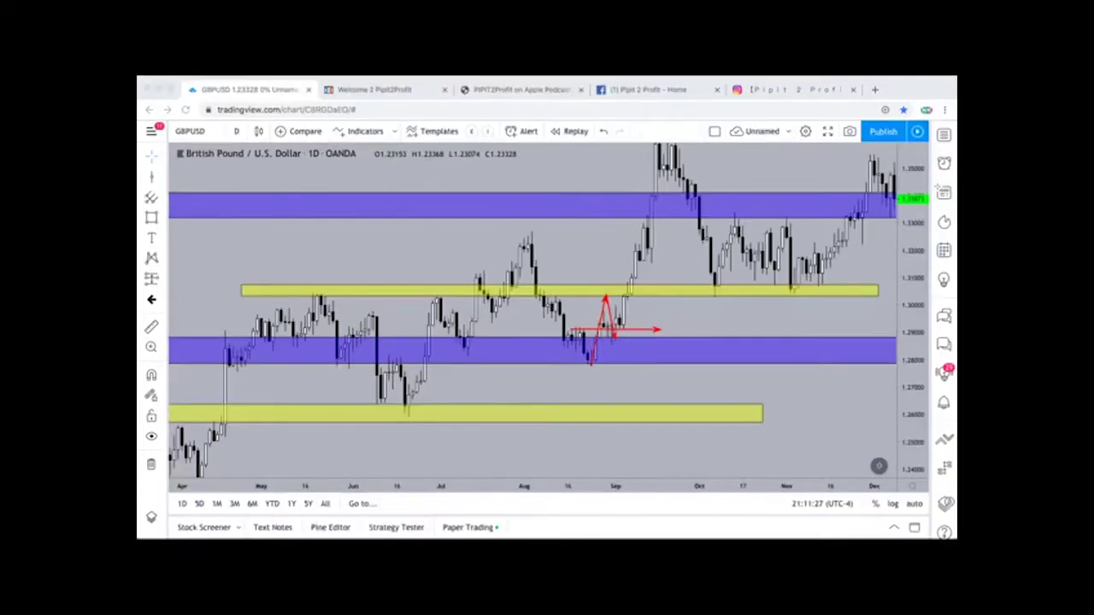
{"action": "mouse_move", "coordinate": [287, 477]}
{"action": "left_mouse_down"}
{"action": "mouse_move", "coordinate": [361, 313]}
{"action": "mouse_move", "coordinate": [404, 402]}
{"action": "mouse_move", "coordinate": [436, 371]}
{"action": "mouse_move", "coordinate": [521, 228]}
{"action": "mouse_move", "coordinate": [545, 319]}
{"action": "mouse_move", "coordinate": [555, 297]}
{"action": "mouse_move", "coordinate": [565, 342]}
{"action": "mouse_move", "coordinate": [577, 330]}
{"action": "mouse_move", "coordinate": [590, 367]}
{"action": "left_mouse_up"}
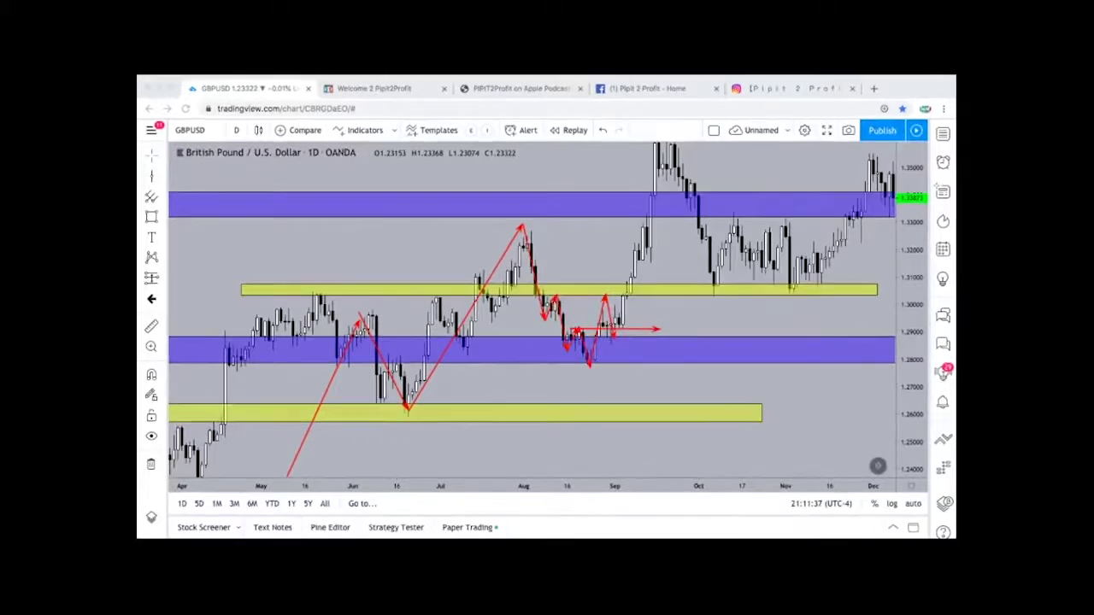
{"action": "left_click_drag", "start_coordinate": [589, 285], "coordinate": [626, 397]}
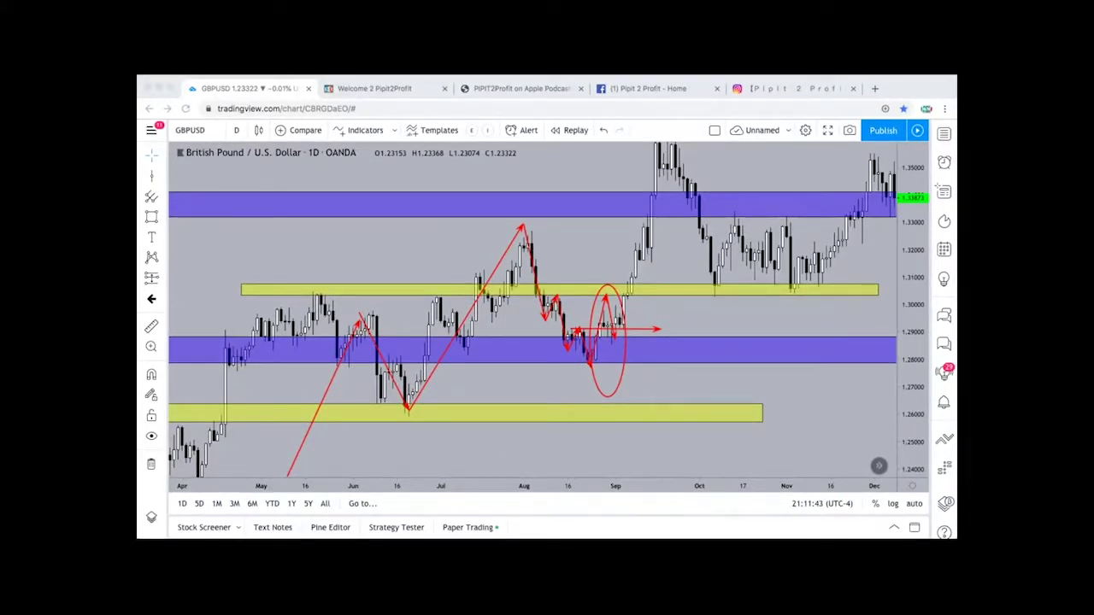
{"action": "key", "text": "Escape"}
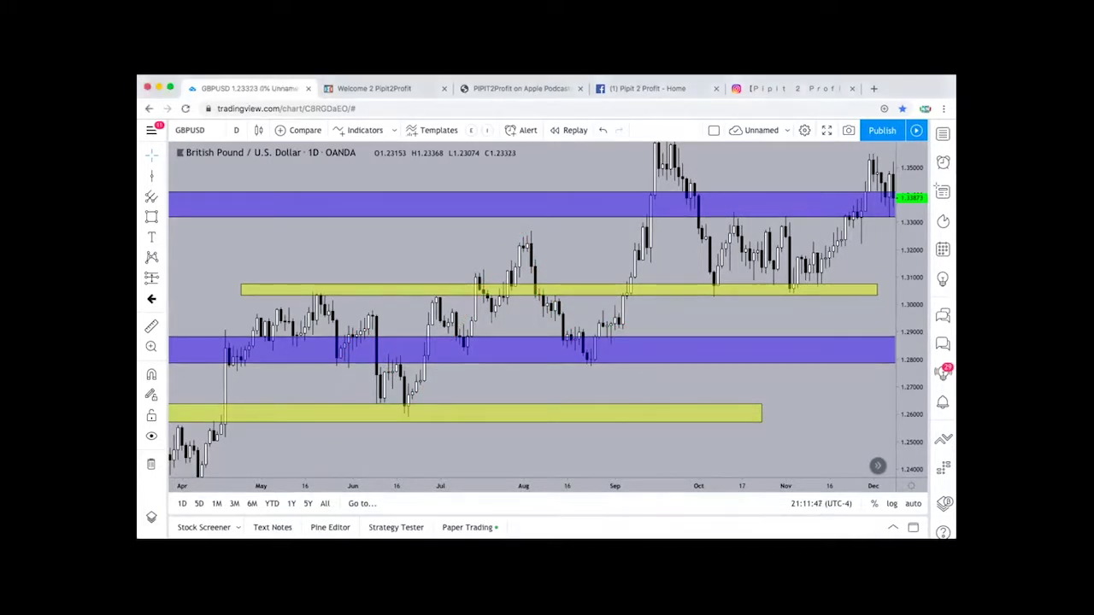
Step: Place a long position at 31 August 2017 with entry 1.28969, stop 1.27560 and target 1.34128, and delete it after reviewing its risk/reward
{"action": "left_click", "coordinate": [152, 278]}
{"action": "left_click", "coordinate": [219, 280]}
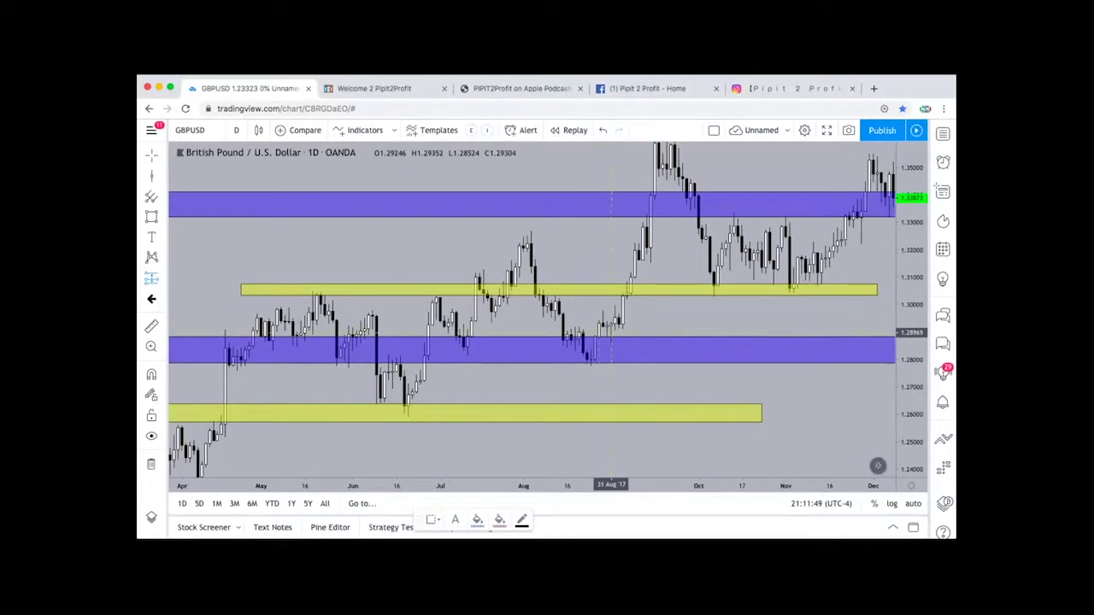
{"action": "left_click", "coordinate": [610, 332]}
{"action": "left_click_drag", "start_coordinate": [608, 368], "coordinate": [607, 372]}
{"action": "left_click_drag", "start_coordinate": [611, 262], "coordinate": [611, 192]}
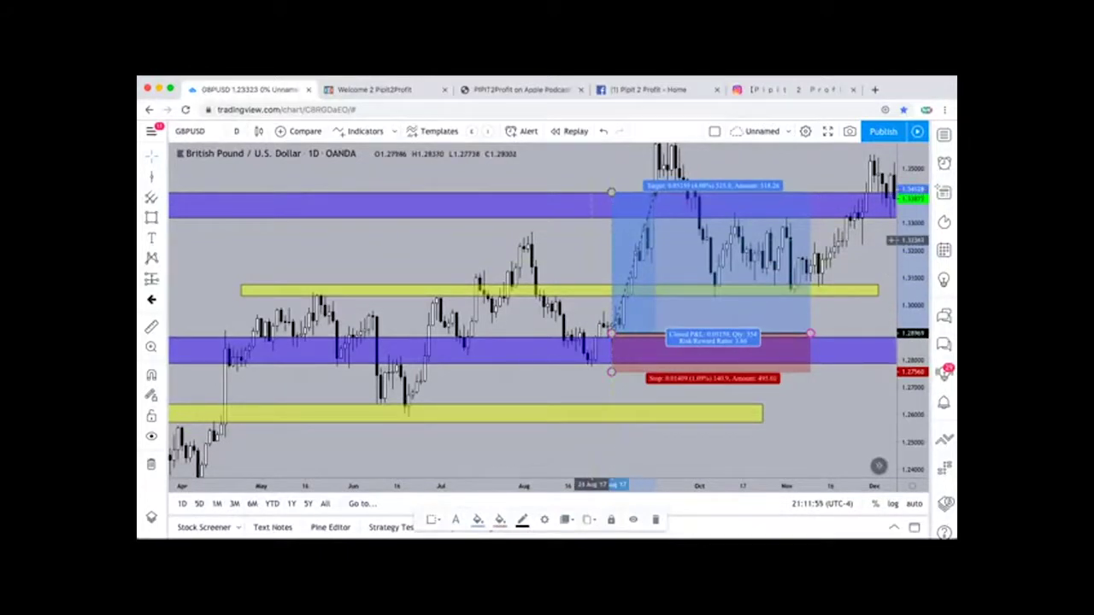
{"action": "left_click", "coordinate": [589, 237]}
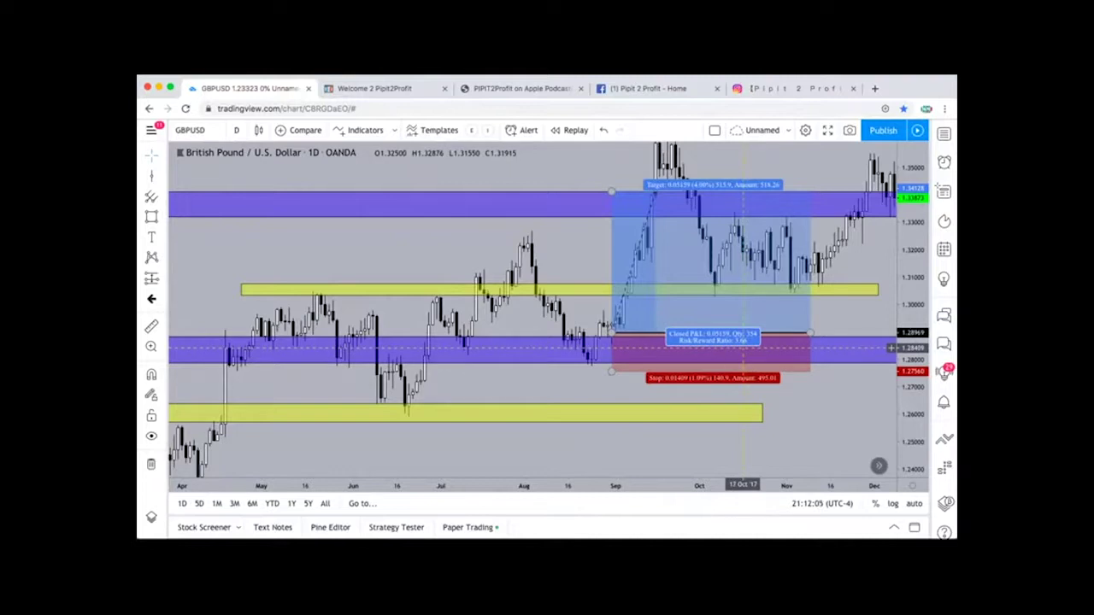
{"action": "left_click", "coordinate": [679, 309]}
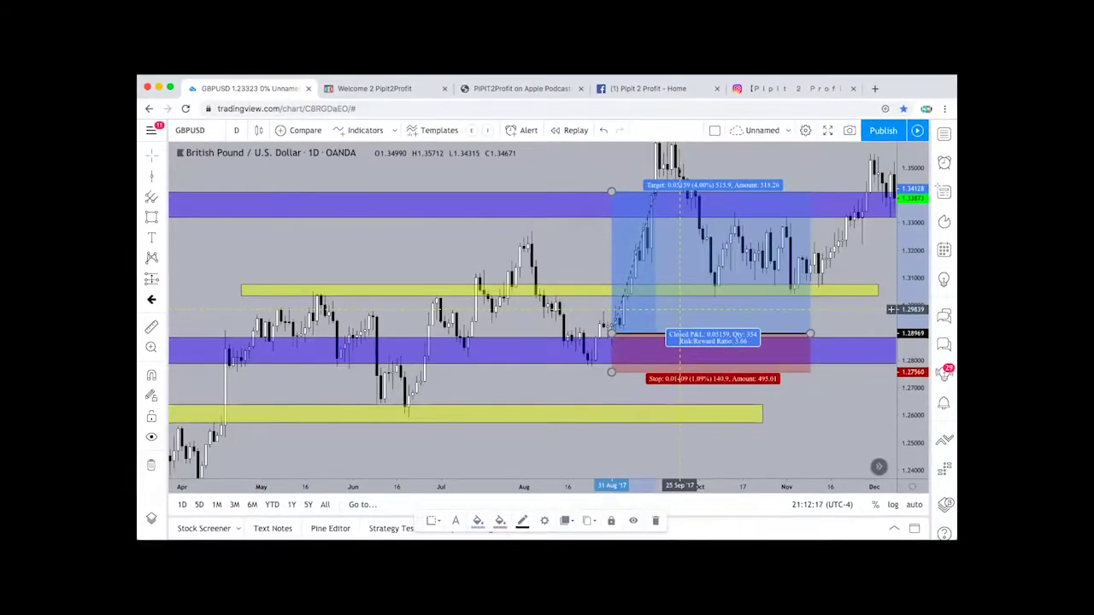
{"action": "key", "text": "Delete"}
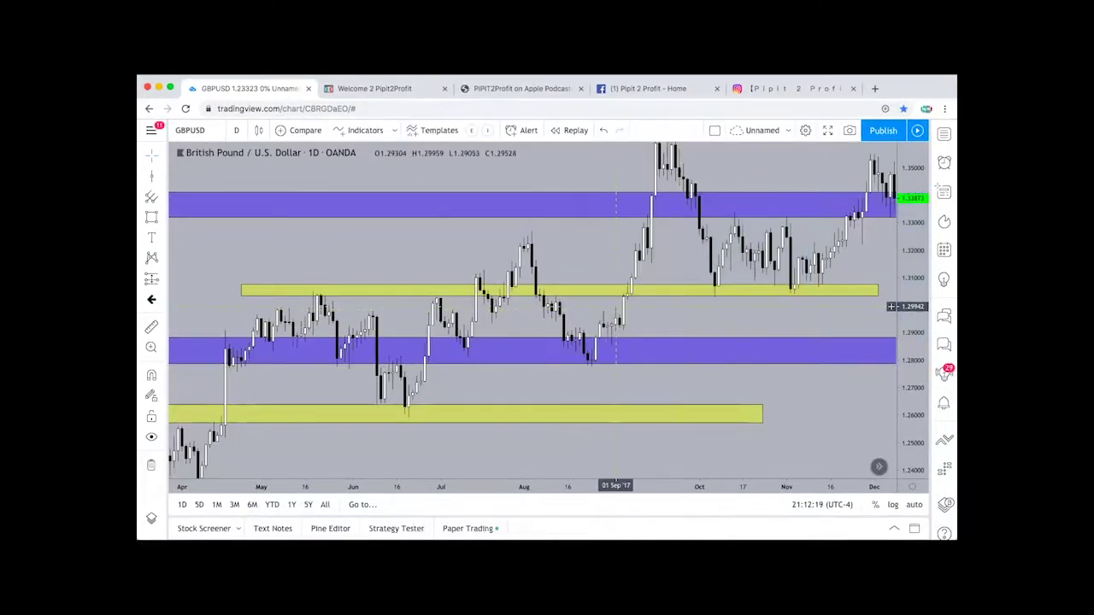
Step: Mark the early-August retest of the upper yellow zone with a horizontal arrow and a zigzag projecting a rally, and clear them
{"action": "left_click", "coordinate": [151, 279]}
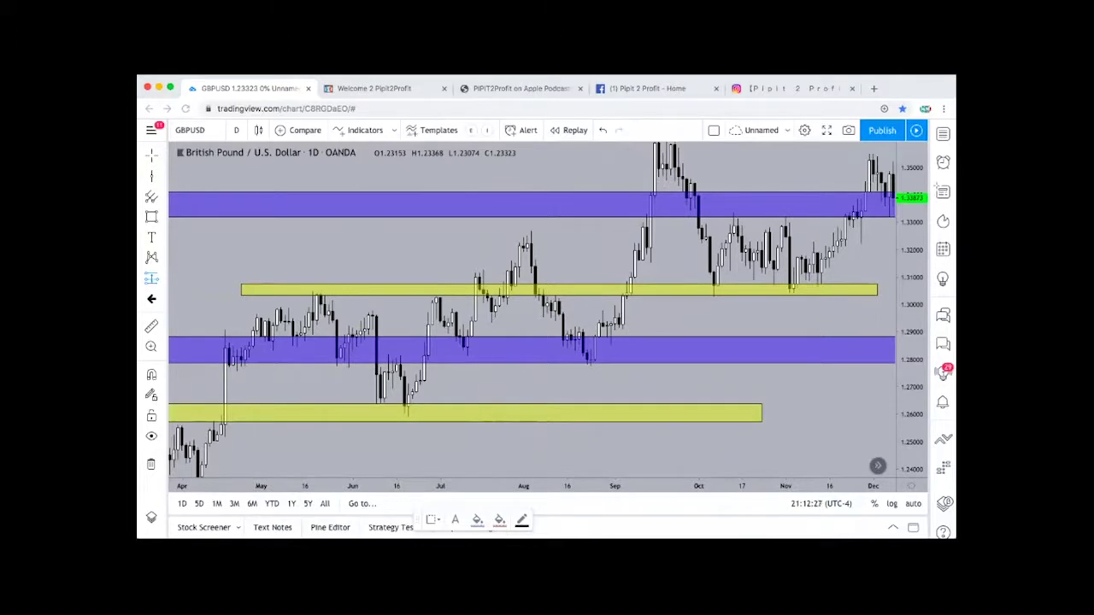
{"action": "mouse_move", "coordinate": [299, 292]}
{"action": "left_mouse_down"}
{"action": "mouse_move", "coordinate": [537, 292]}
{"action": "mouse_move", "coordinate": [518, 244]}
{"action": "mouse_move", "coordinate": [526, 233]}
{"action": "mouse_move", "coordinate": [544, 292]}
{"action": "left_mouse_up"}
{"action": "left_click_drag", "start_coordinate": [544, 291], "coordinate": [594, 181]}
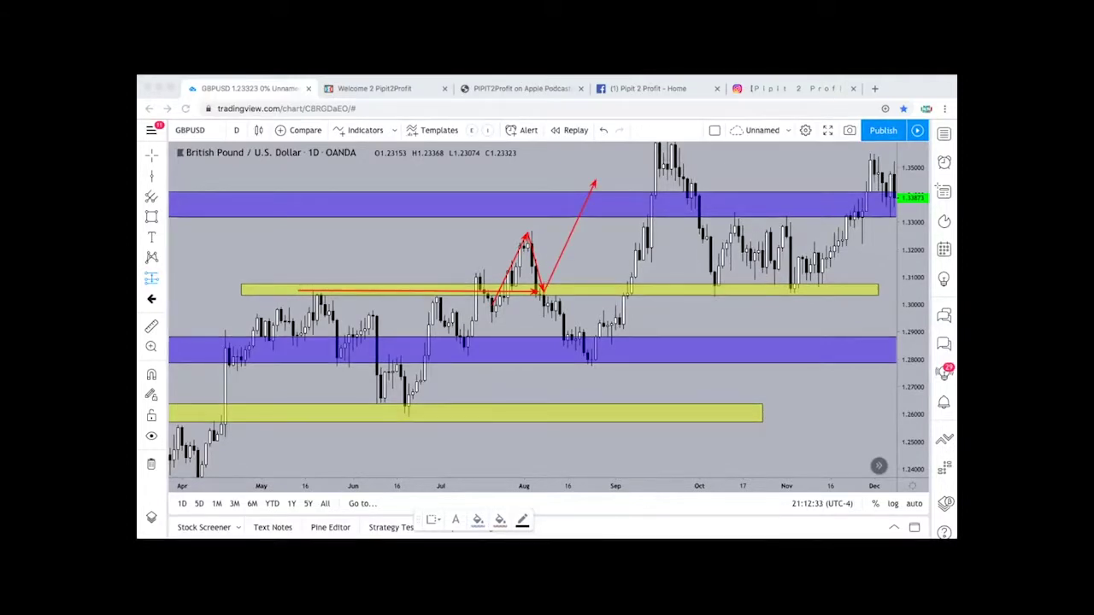
{"action": "key", "text": "Escape"}
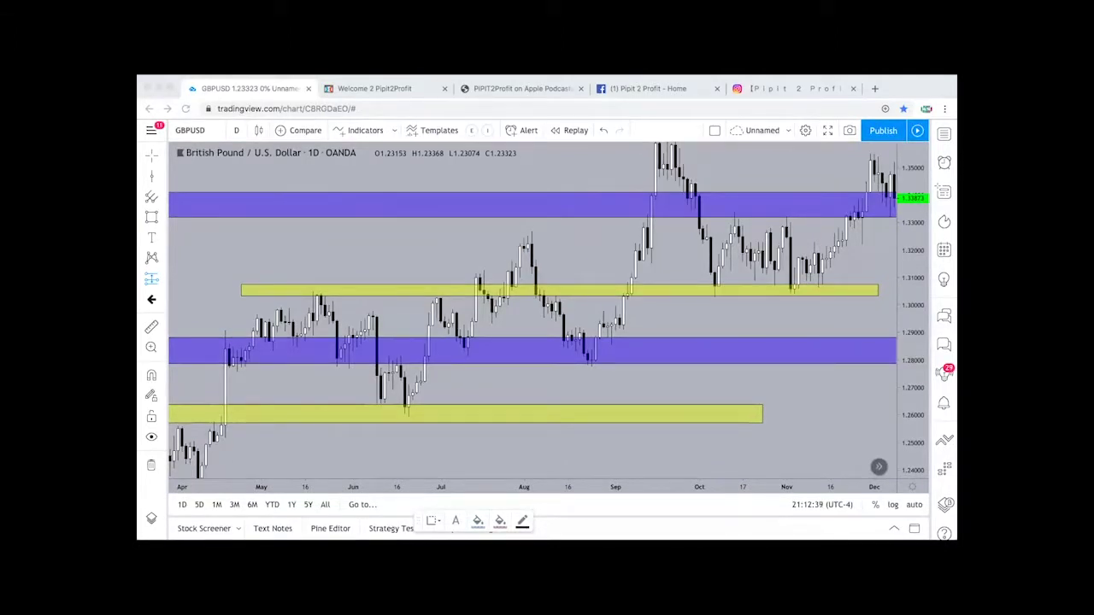
Step: Place a long position at 8 August 2017 on the upper yellow zone with entry 1.30523, target 1.33110 and stop 1.27622
{"action": "left_click", "coordinate": [541, 295]}
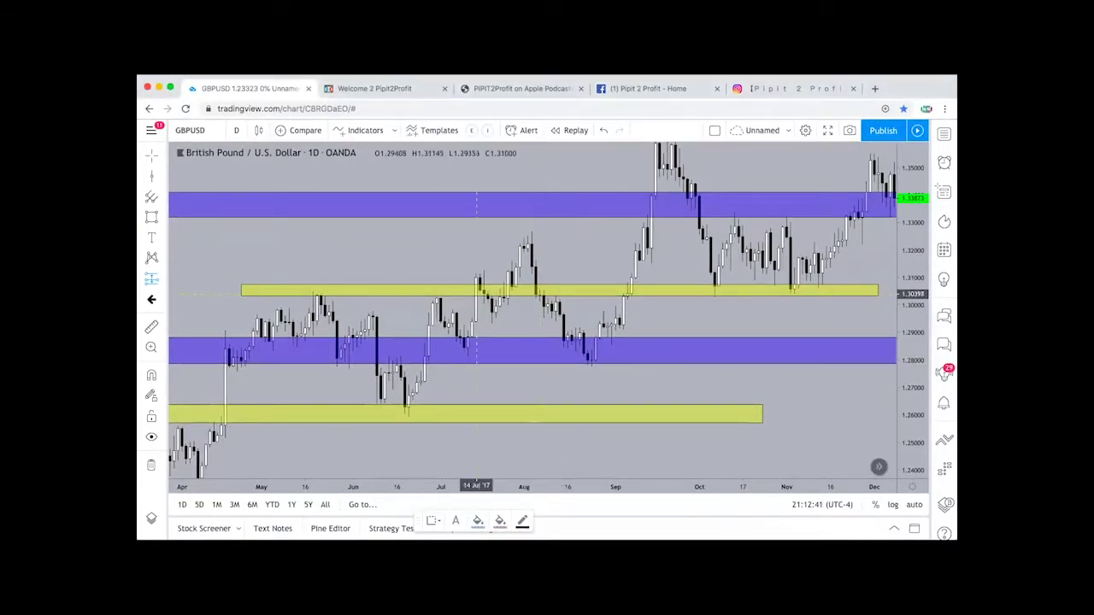
{"action": "left_click", "coordinate": [559, 293]}
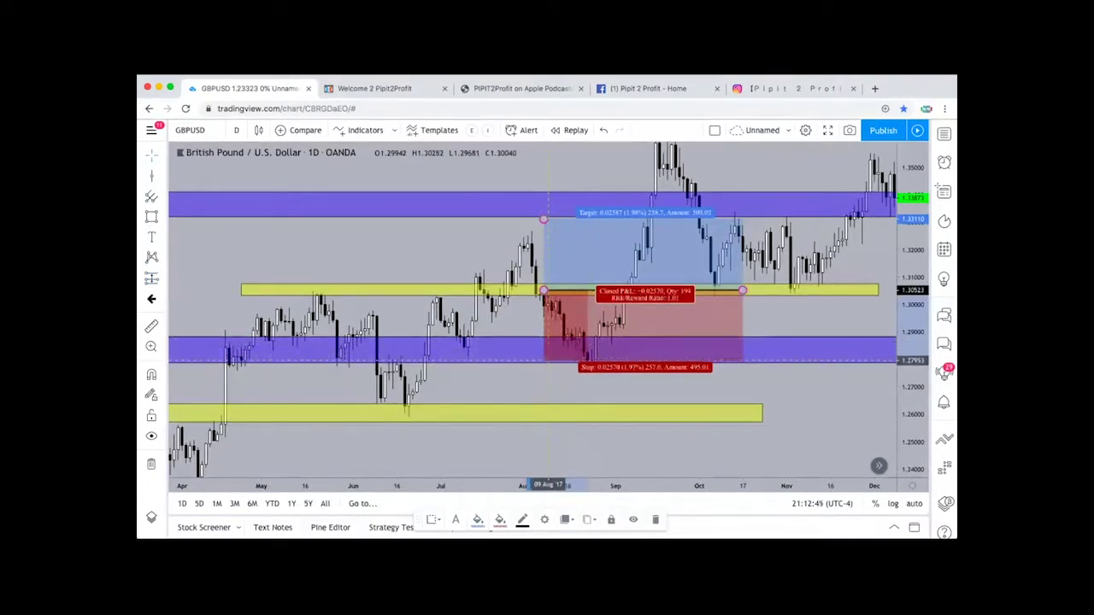
{"action": "left_click_drag", "start_coordinate": [544, 361], "coordinate": [544, 370]}
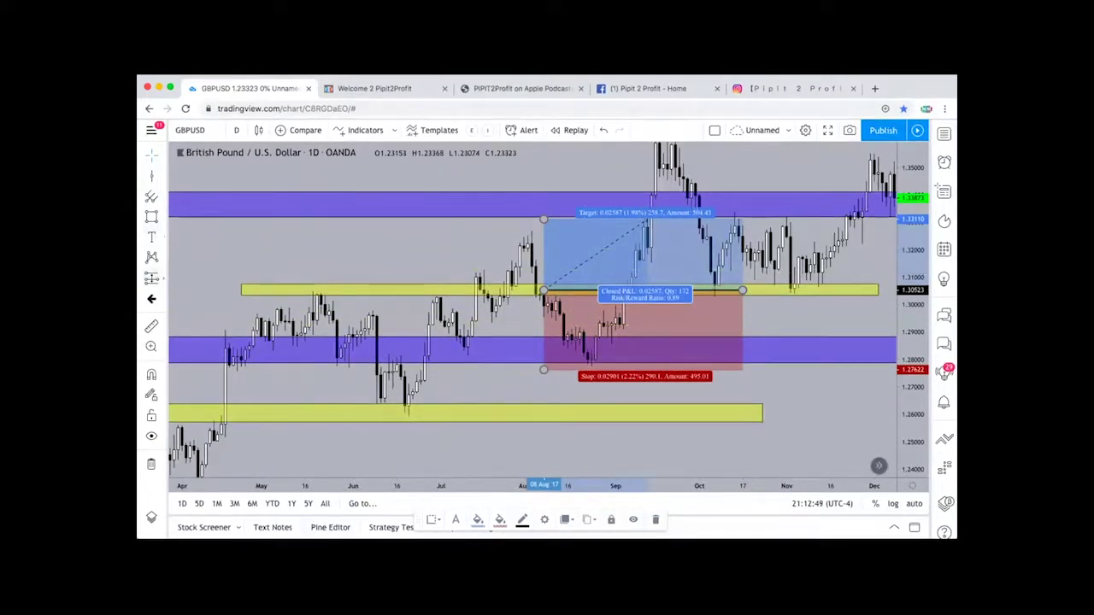
Step: Add long positions at 11 August with entry 1.29694 and stop 1.27560, and at 17 August with entry 1.29051 and stop 1.27580
{"action": "left_click", "coordinate": [548, 291]}
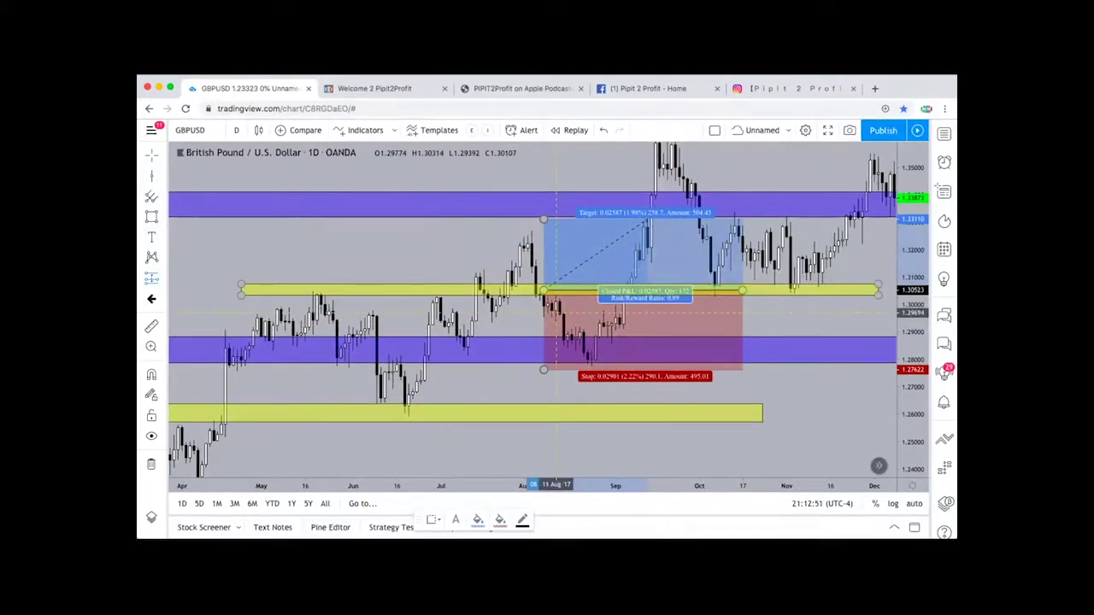
{"action": "left_click", "coordinate": [556, 313]}
{"action": "left_click_drag", "start_coordinate": [556, 383], "coordinate": [555, 372]}
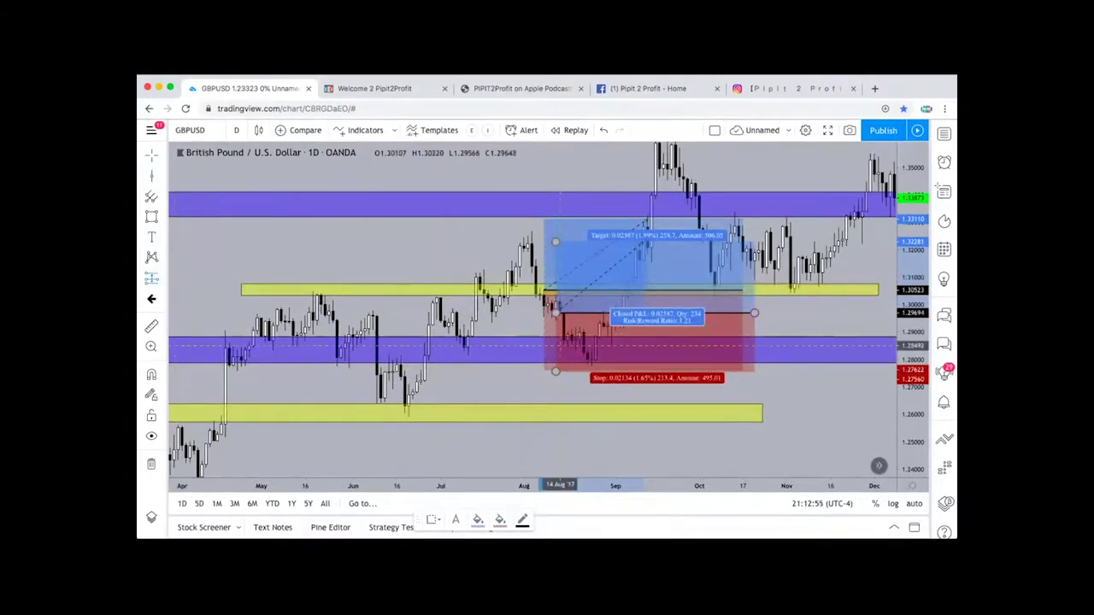
{"action": "left_click", "coordinate": [571, 331]}
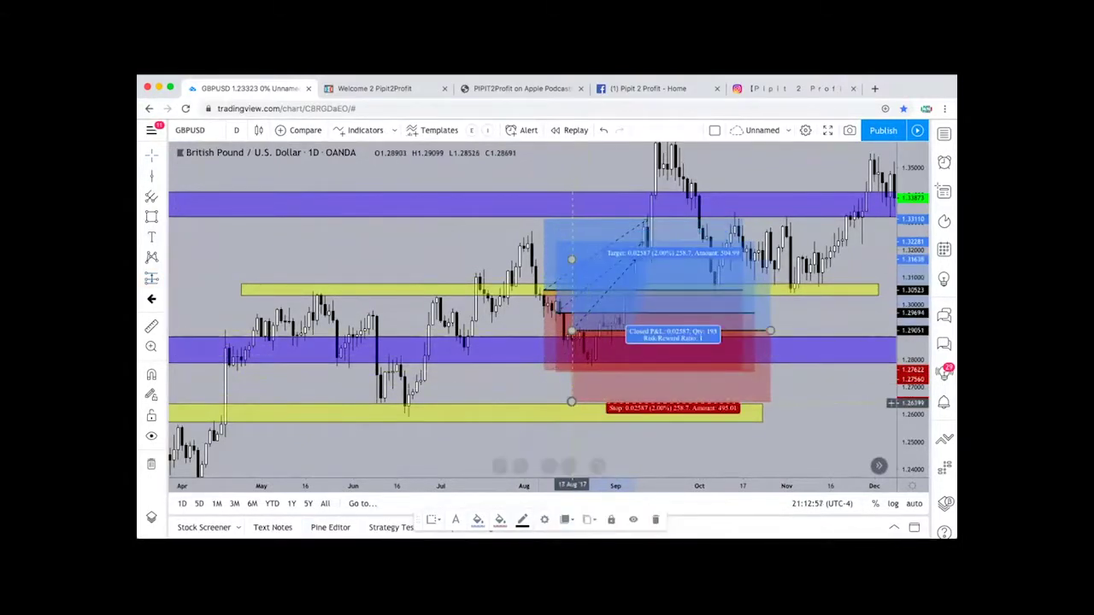
{"action": "left_click_drag", "start_coordinate": [571, 401], "coordinate": [571, 369]}
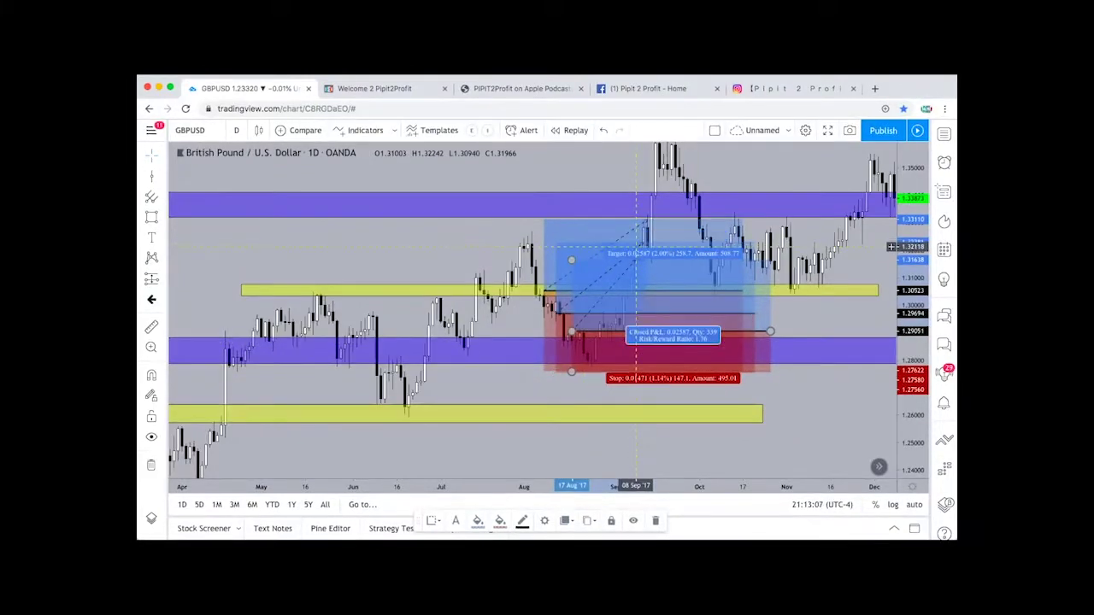
Step: Delete the three overlapping August long positions one by one, starting with the 17 August position
{"action": "left_click", "coordinate": [643, 282]}
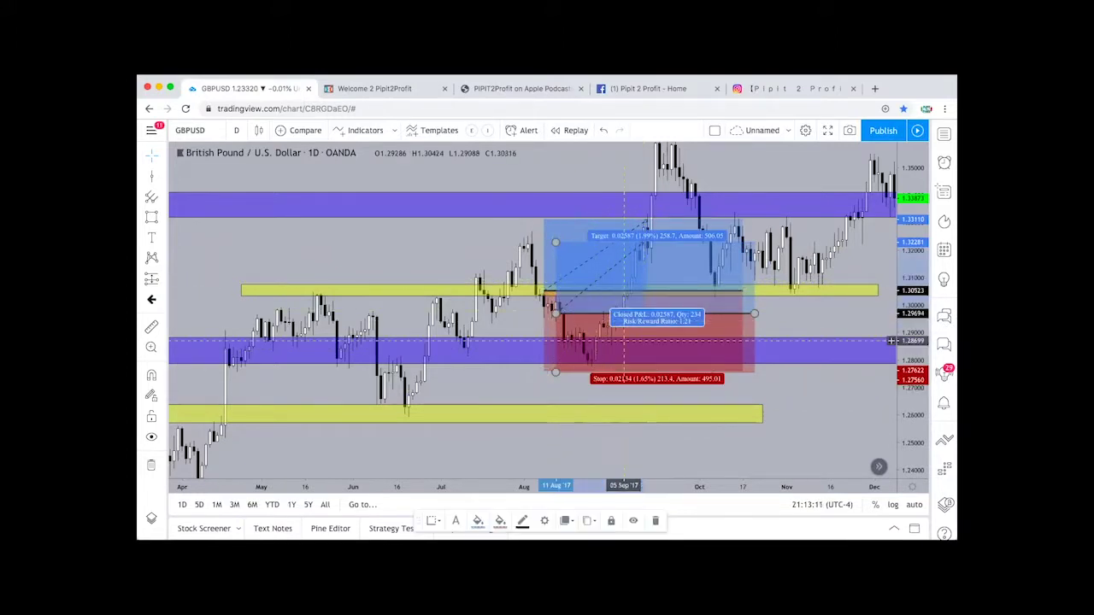
{"action": "key", "text": "Delete"}
{"action": "type", "text": "\\"}
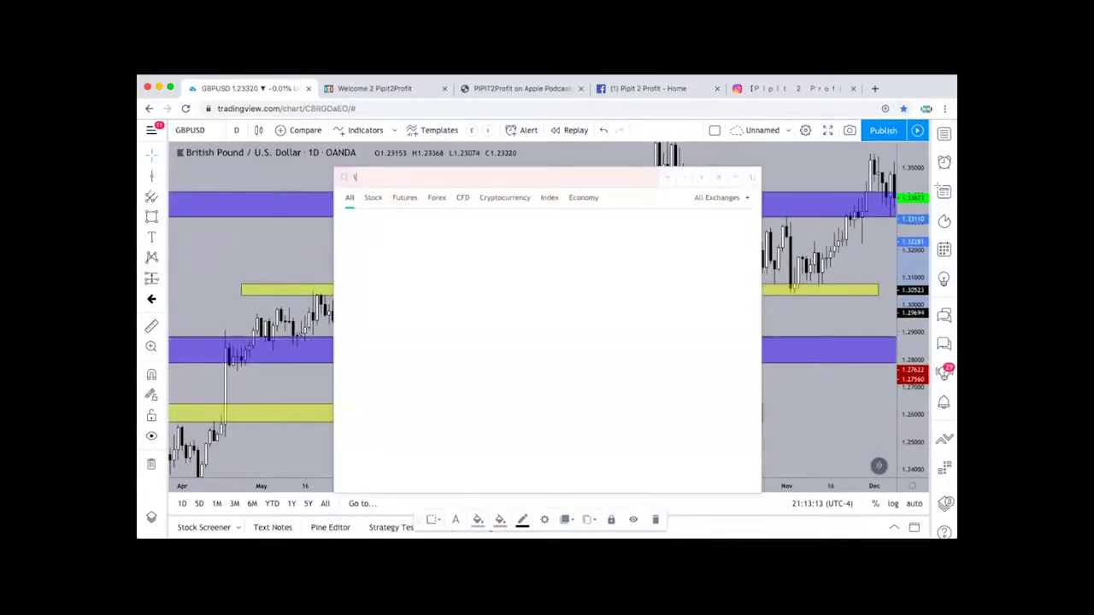
{"action": "left_click", "coordinate": [778, 362]}
{"action": "left_click", "coordinate": [655, 337]}
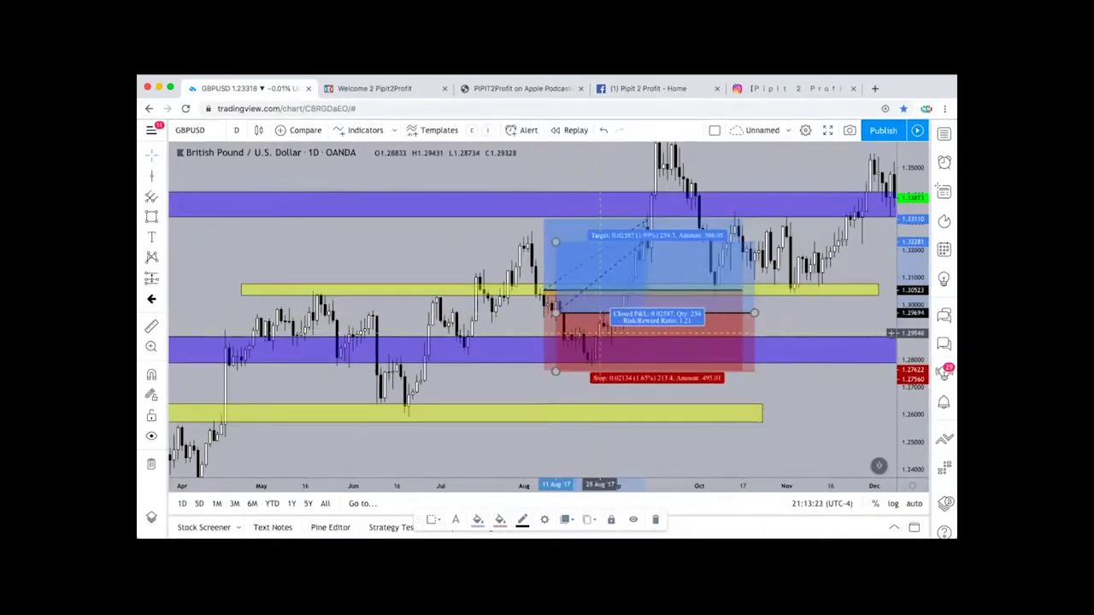
{"action": "key", "text": "Delete"}
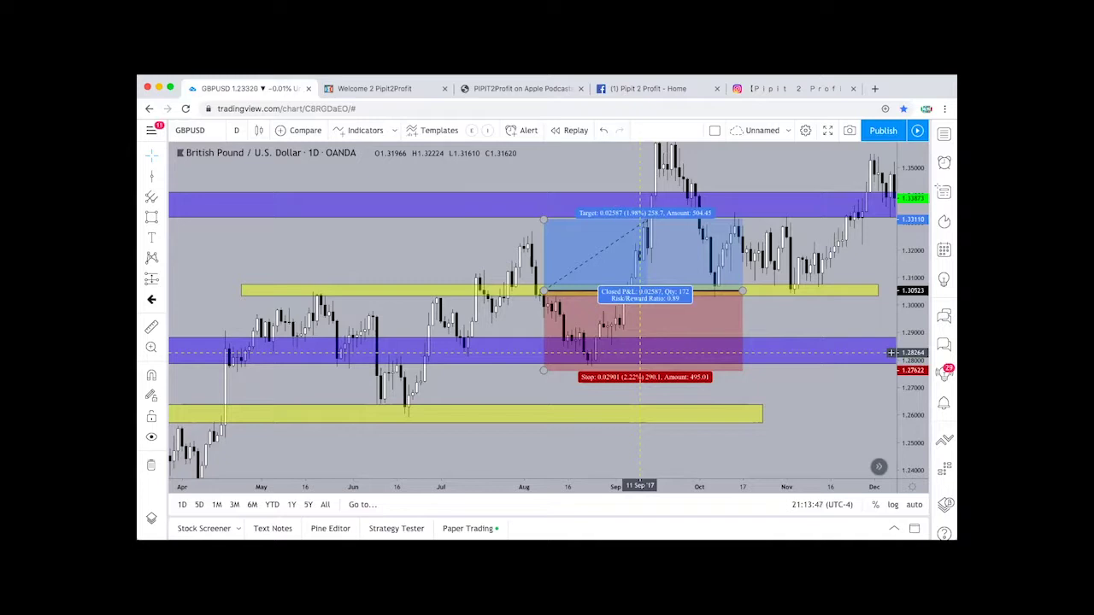
{"action": "left_click", "coordinate": [640, 352]}
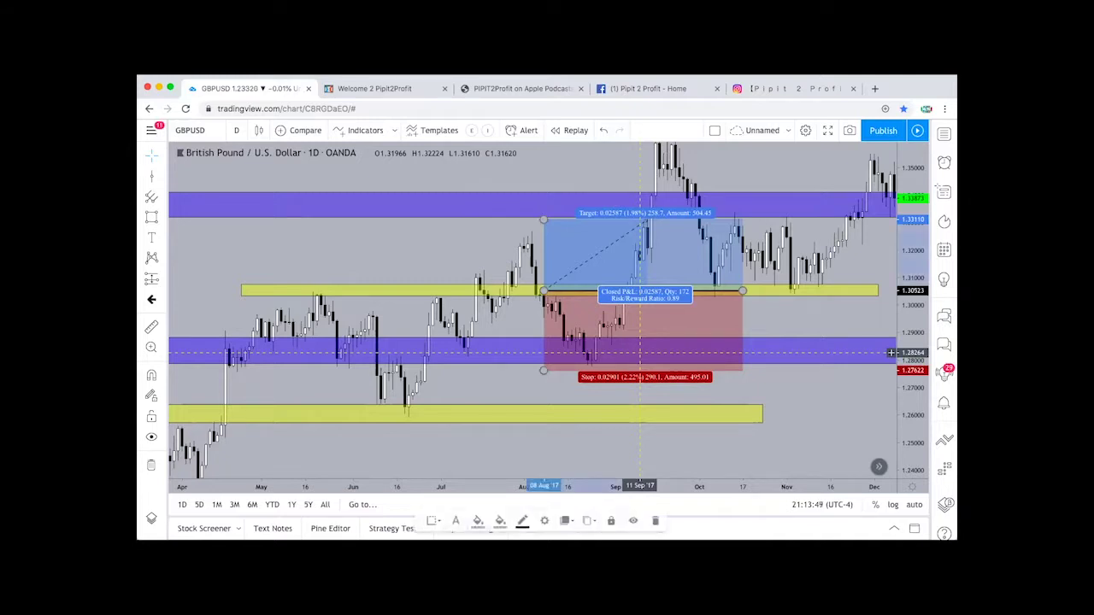
{"action": "key", "text": "Delete"}
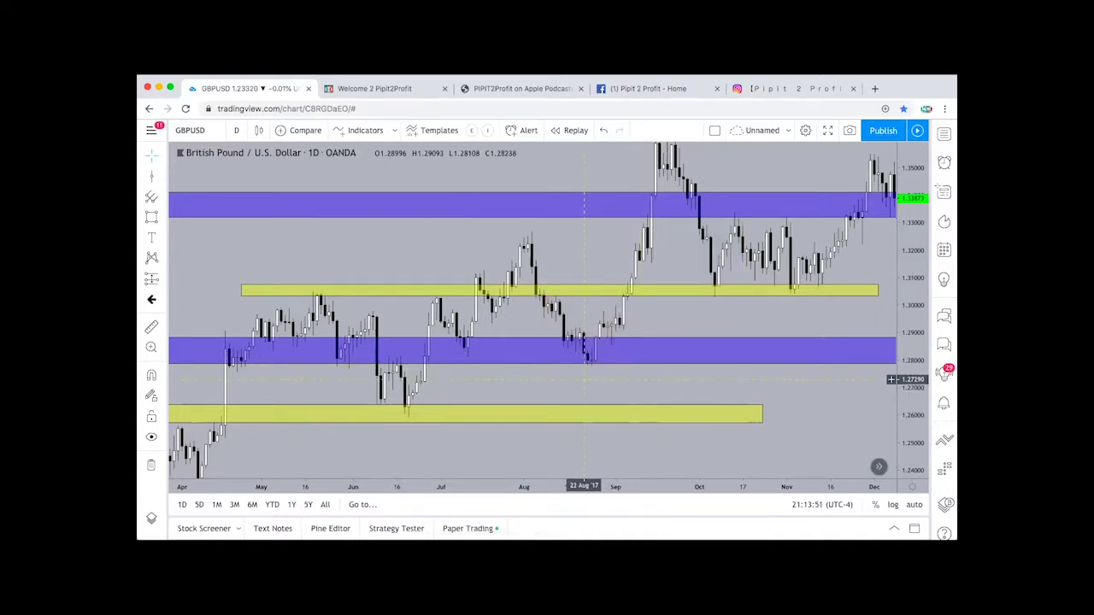
Step: Box the area around 1.295–1.298 from mid-August, trace the August decline and bounce with zigzag arrows, and clear the drawings
{"action": "scroll", "coordinate": [584, 379], "scroll_direction": "down", "scroll_amount": 1}
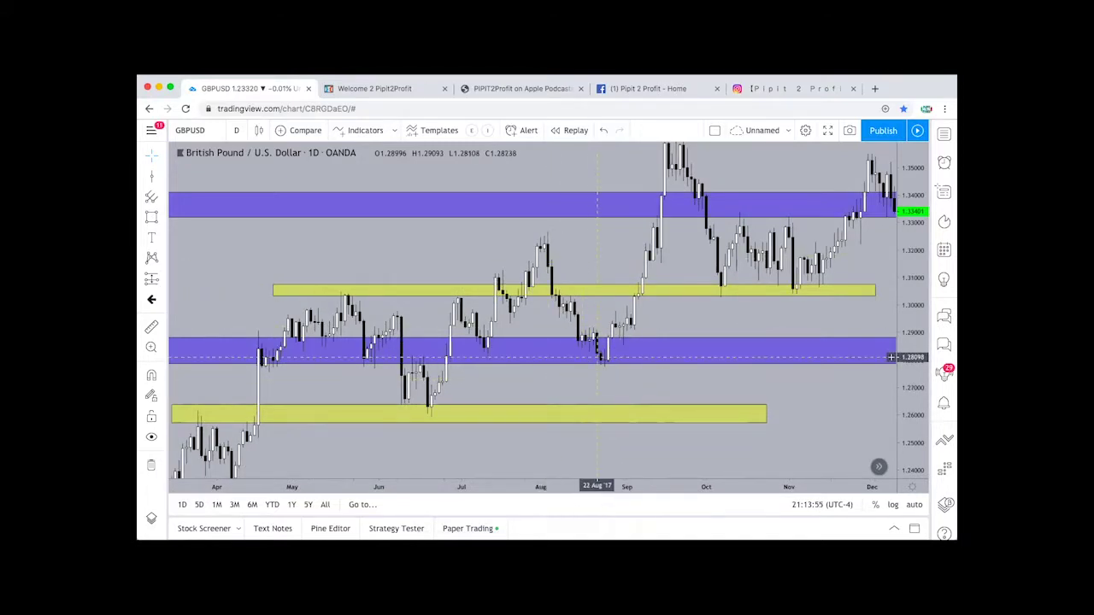
{"action": "scroll", "coordinate": [600, 358], "scroll_direction": "up", "scroll_amount": 3}
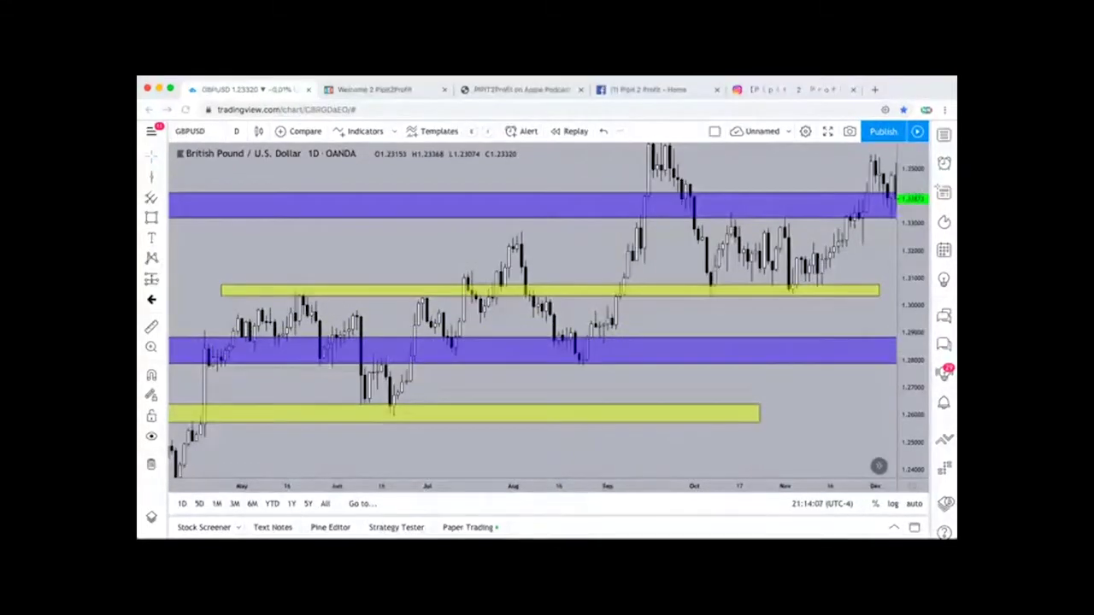
{"action": "left_click_drag", "start_coordinate": [534, 309], "coordinate": [708, 319]}
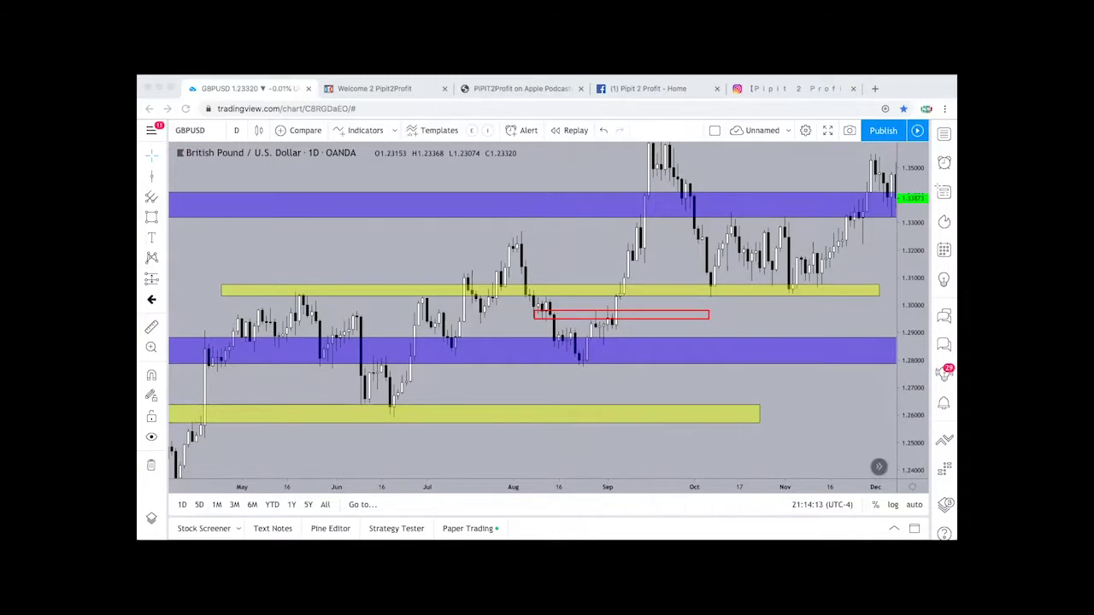
{"action": "mouse_move", "coordinate": [513, 231]}
{"action": "left_mouse_down"}
{"action": "mouse_move", "coordinate": [542, 333]}
{"action": "mouse_move", "coordinate": [548, 301]}
{"action": "mouse_move", "coordinate": [556, 342]}
{"action": "mouse_move", "coordinate": [573, 338]}
{"action": "mouse_move", "coordinate": [579, 355]}
{"action": "mouse_move", "coordinate": [596, 305]}
{"action": "mouse_move", "coordinate": [592, 328]}
{"action": "mouse_move", "coordinate": [605, 344]}
{"action": "mouse_move", "coordinate": [613, 308]}
{"action": "left_mouse_up"}
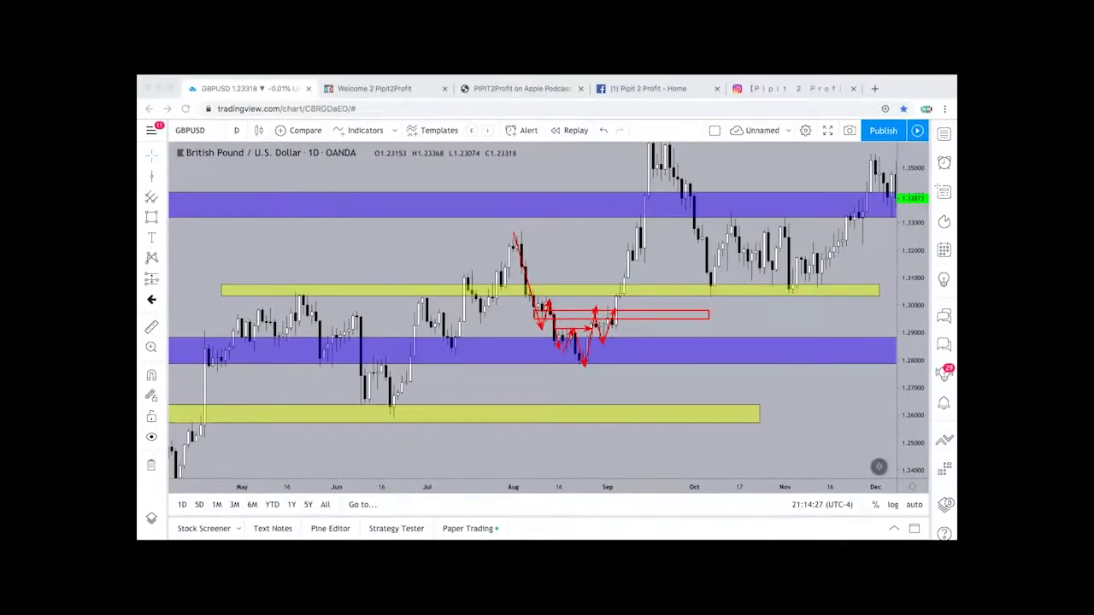
{"action": "key", "text": "Escape"}
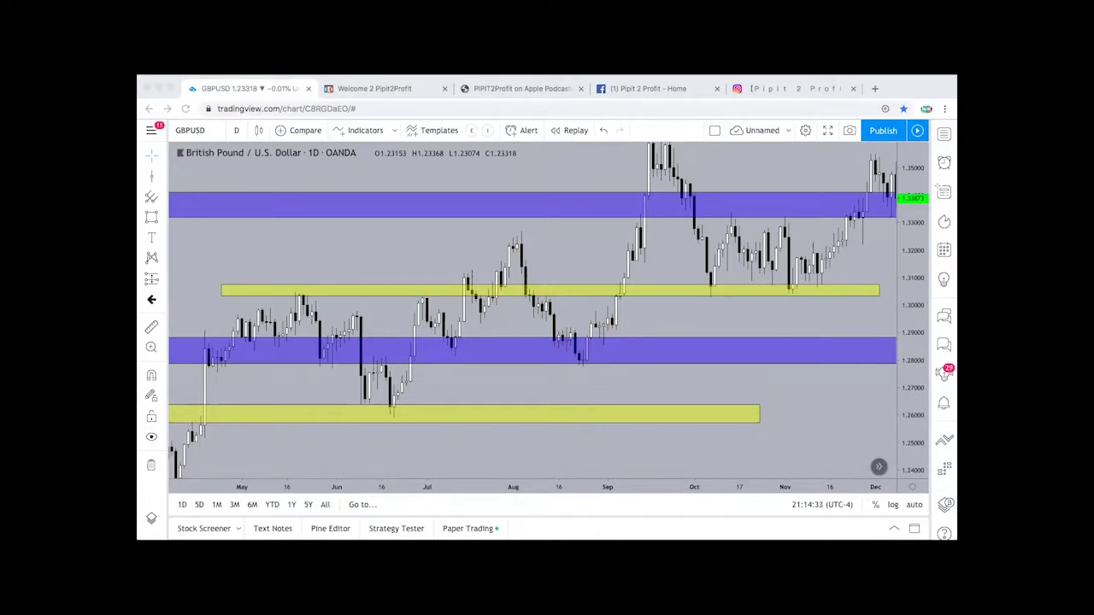
Step: Trace the swings from the April 2017 low up to the September high with zigzag arrows, and clear the drawings
{"action": "mouse_move", "coordinate": [188, 479]}
{"action": "left_mouse_down"}
{"action": "mouse_move", "coordinate": [289, 299]}
{"action": "mouse_move", "coordinate": [385, 414]}
{"action": "mouse_move", "coordinate": [505, 231]}
{"action": "mouse_move", "coordinate": [581, 363]}
{"action": "mouse_move", "coordinate": [598, 309]}
{"action": "mouse_move", "coordinate": [610, 337]}
{"action": "mouse_move", "coordinate": [637, 180]}
{"action": "mouse_move", "coordinate": [654, 157]}
{"action": "left_mouse_up"}
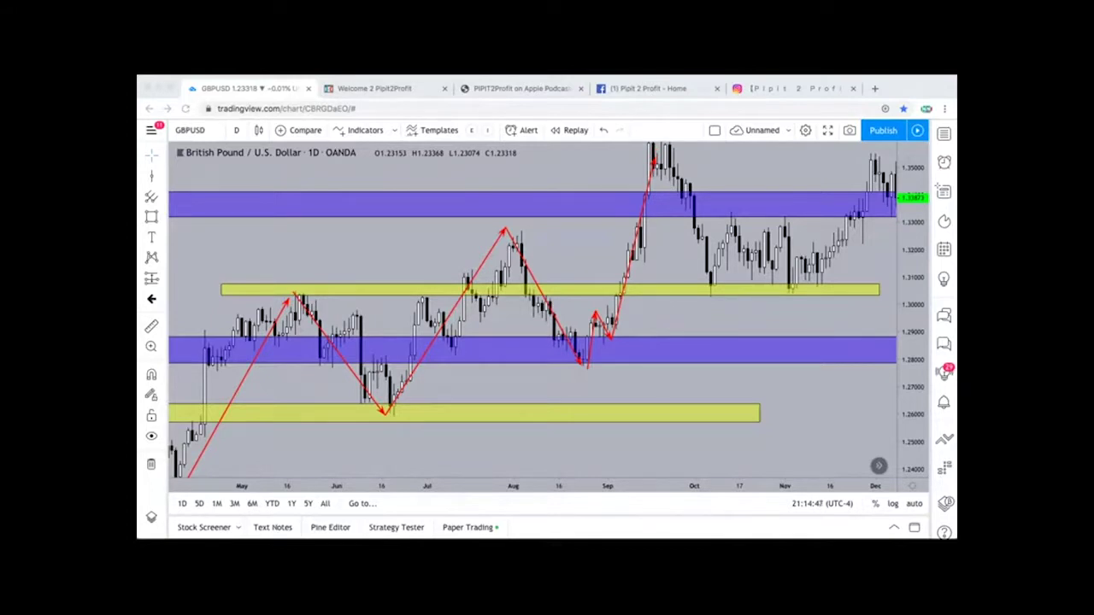
{"action": "key", "text": "Escape"}
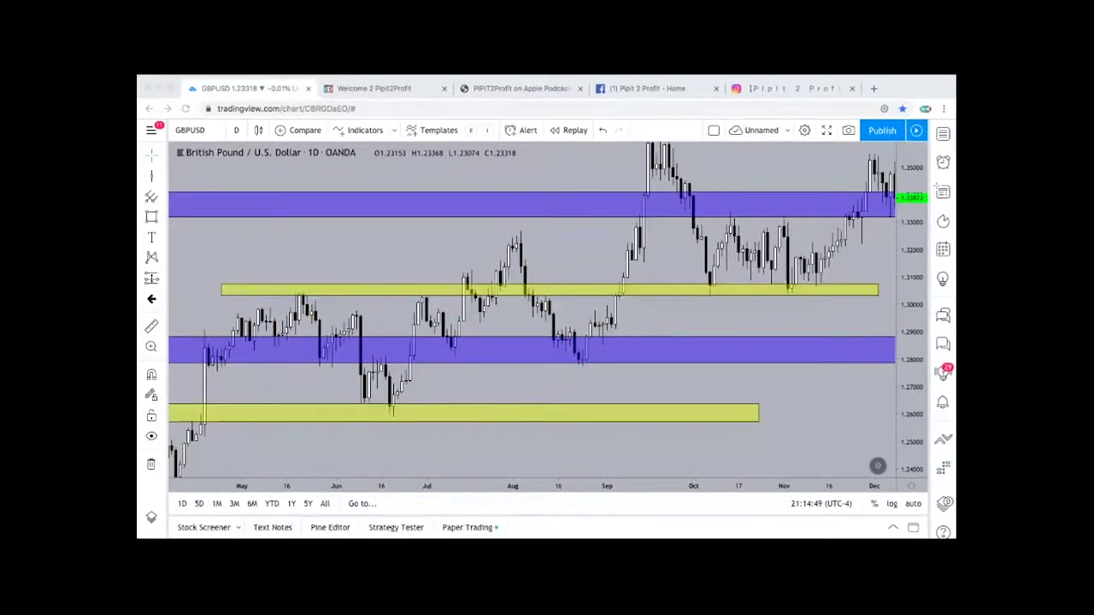
Step: Mark the break of the August high at about 1.325 with a horizontal arrow and trace the swings from late August to the early December high
{"action": "scroll", "coordinate": [532, 309], "scroll_direction": "down", "scroll_amount": 3}
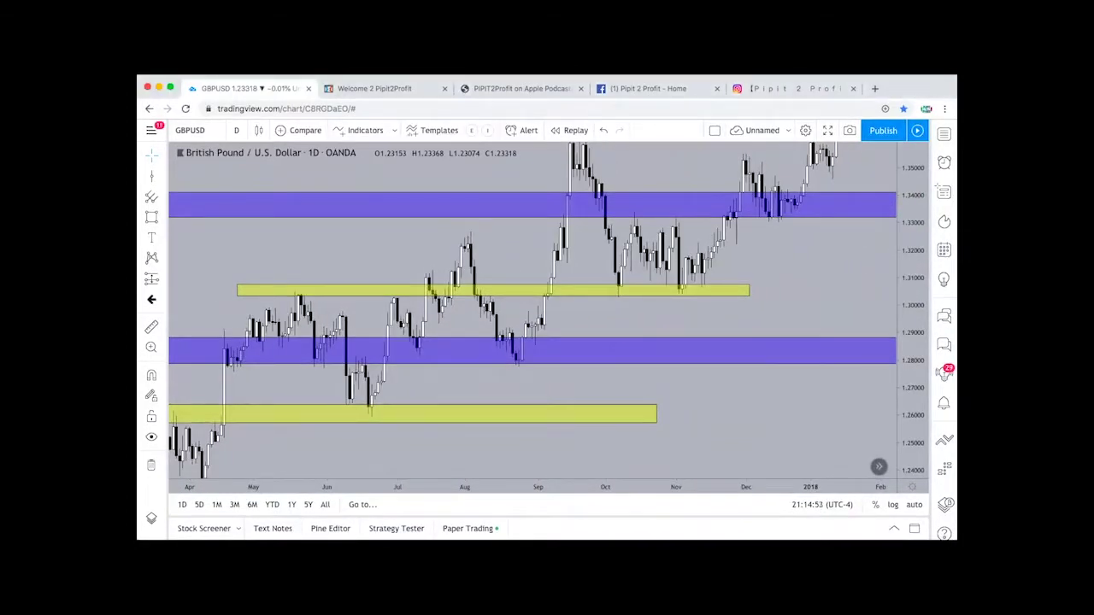
{"action": "left_click_drag", "start_coordinate": [913, 313], "coordinate": [912, 376]}
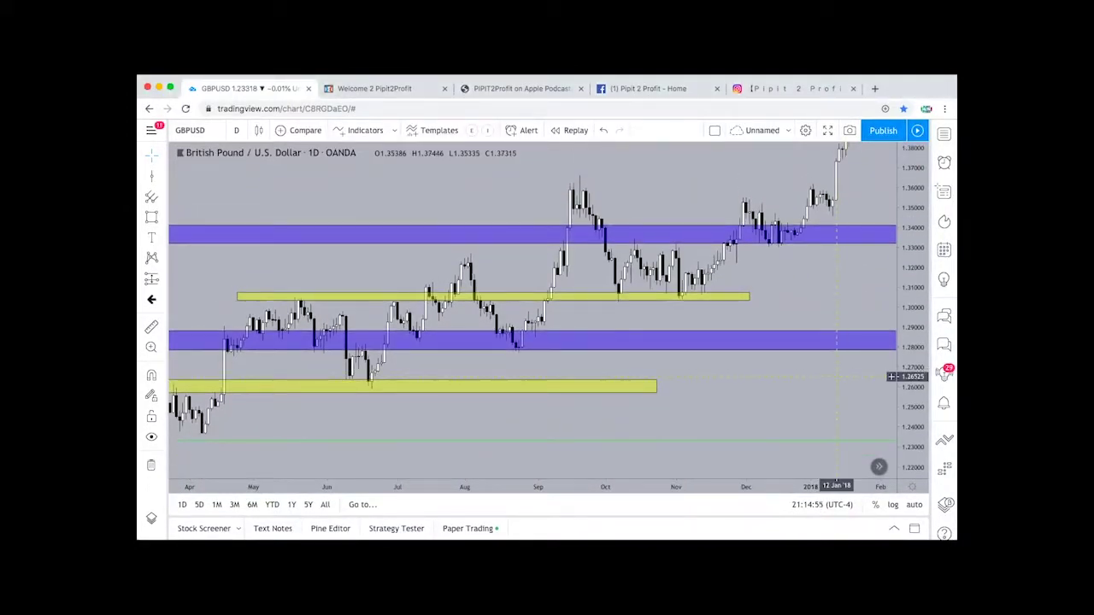
{"action": "left_click_drag", "start_coordinate": [835, 376], "coordinate": [823, 432]}
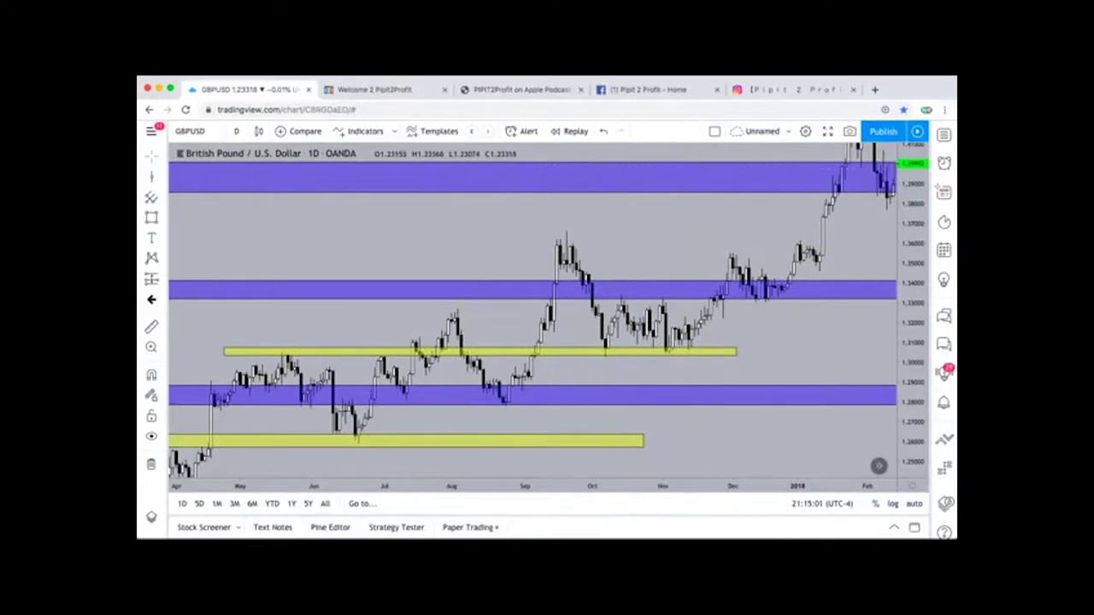
{"action": "left_click_drag", "start_coordinate": [440, 313], "coordinate": [543, 312]}
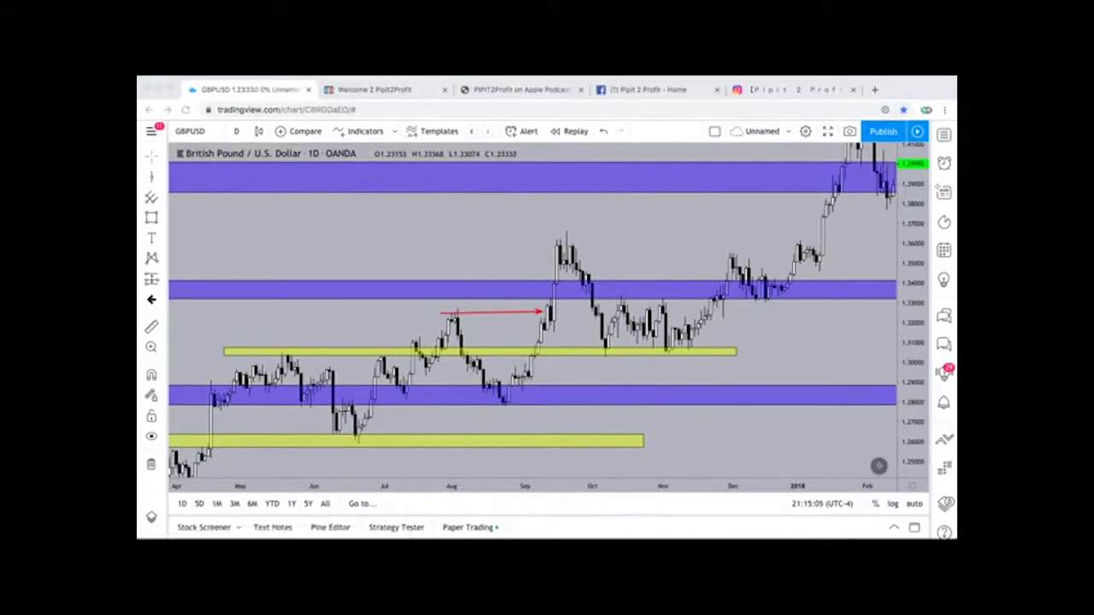
{"action": "mouse_move", "coordinate": [504, 404]}
{"action": "left_mouse_down"}
{"action": "mouse_move", "coordinate": [566, 235]}
{"action": "mouse_move", "coordinate": [606, 349]}
{"action": "left_mouse_up"}
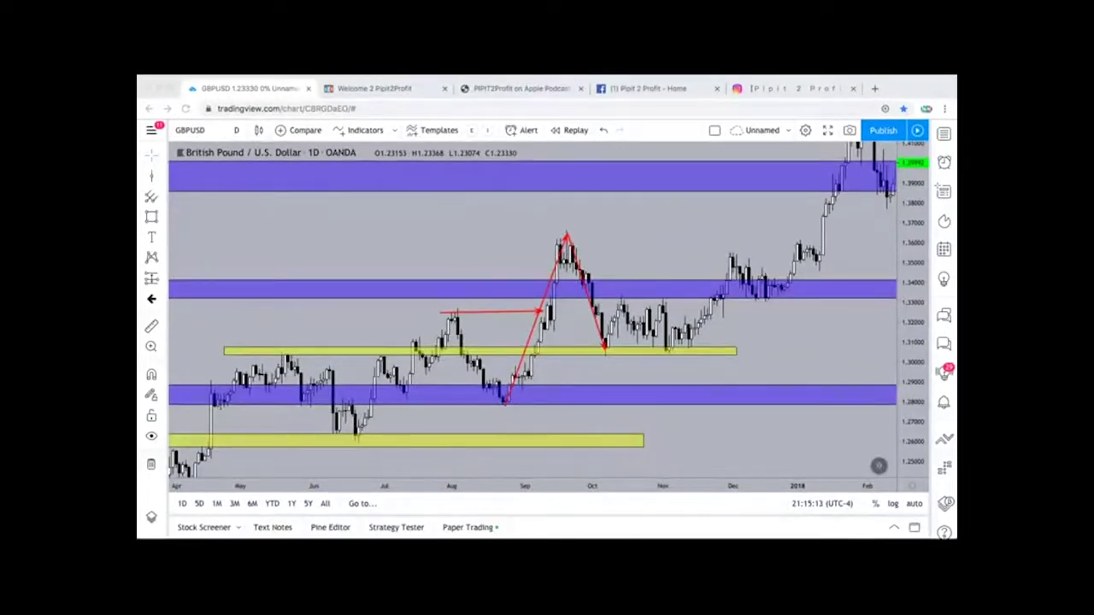
{"action": "left_click_drag", "start_coordinate": [605, 349], "coordinate": [623, 300]}
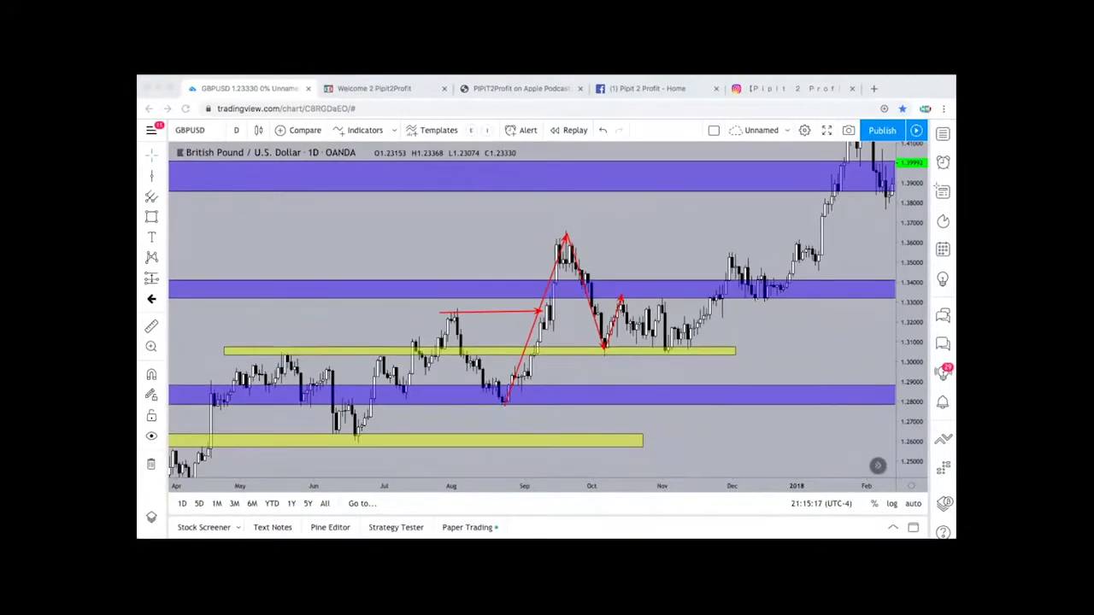
{"action": "mouse_move", "coordinate": [622, 299]}
{"action": "left_mouse_down"}
{"action": "mouse_move", "coordinate": [639, 342]}
{"action": "mouse_move", "coordinate": [660, 306]}
{"action": "mouse_move", "coordinate": [674, 340]}
{"action": "mouse_move", "coordinate": [730, 255]}
{"action": "left_mouse_up"}
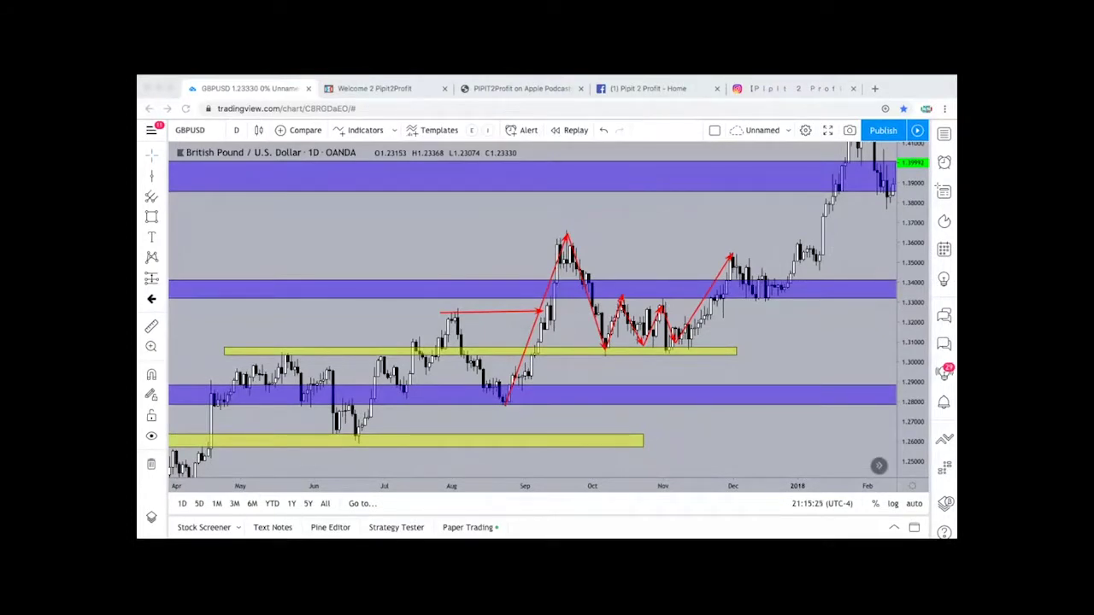
Step: Place a long position at the October bounce with entry 1.31234, stop 1.29950 and target 1.36315, and delete it
{"action": "left_click", "coordinate": [152, 277]}
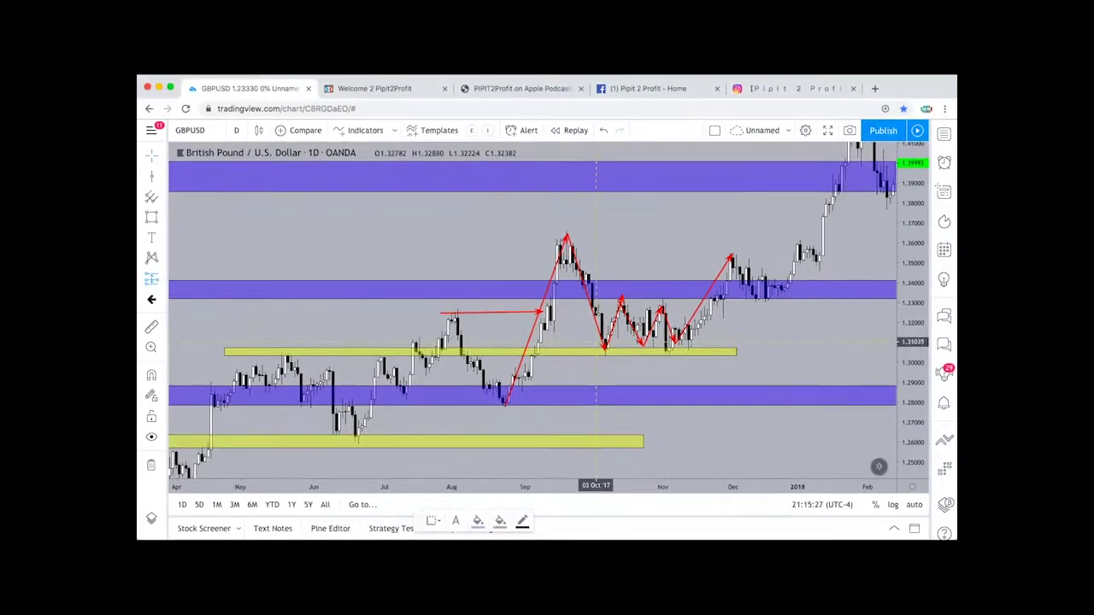
{"action": "left_click", "coordinate": [612, 338]}
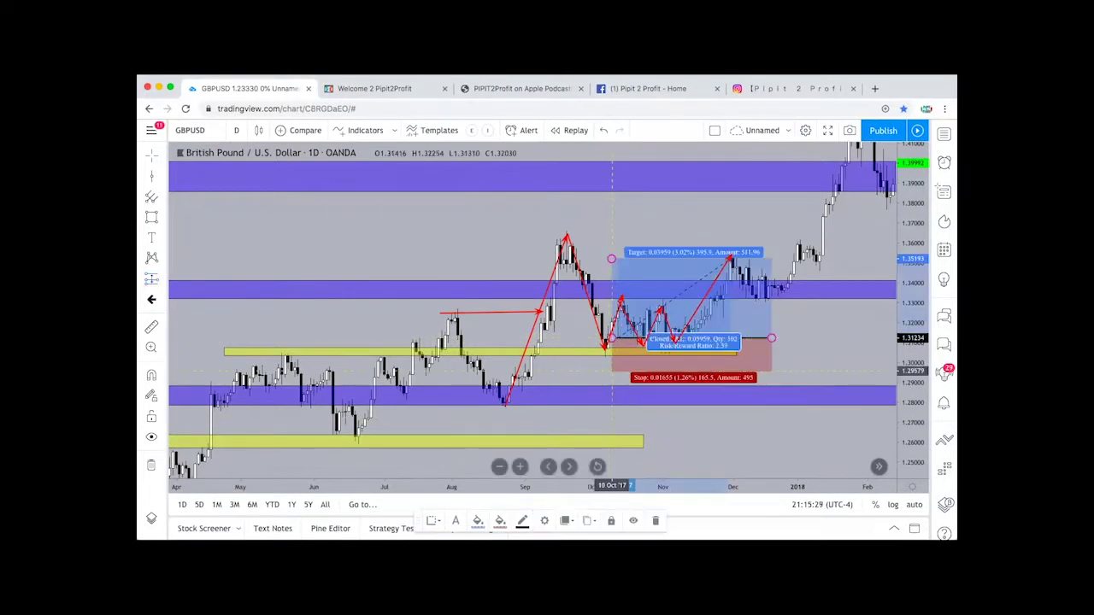
{"action": "left_click_drag", "start_coordinate": [612, 371], "coordinate": [612, 363]}
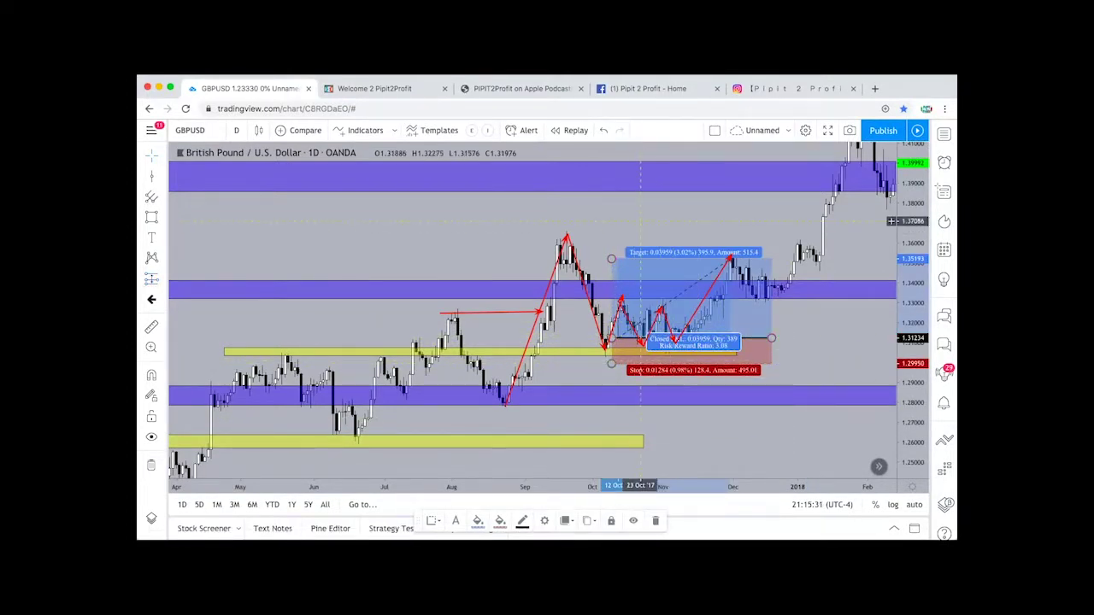
{"action": "left_click", "coordinate": [681, 167]}
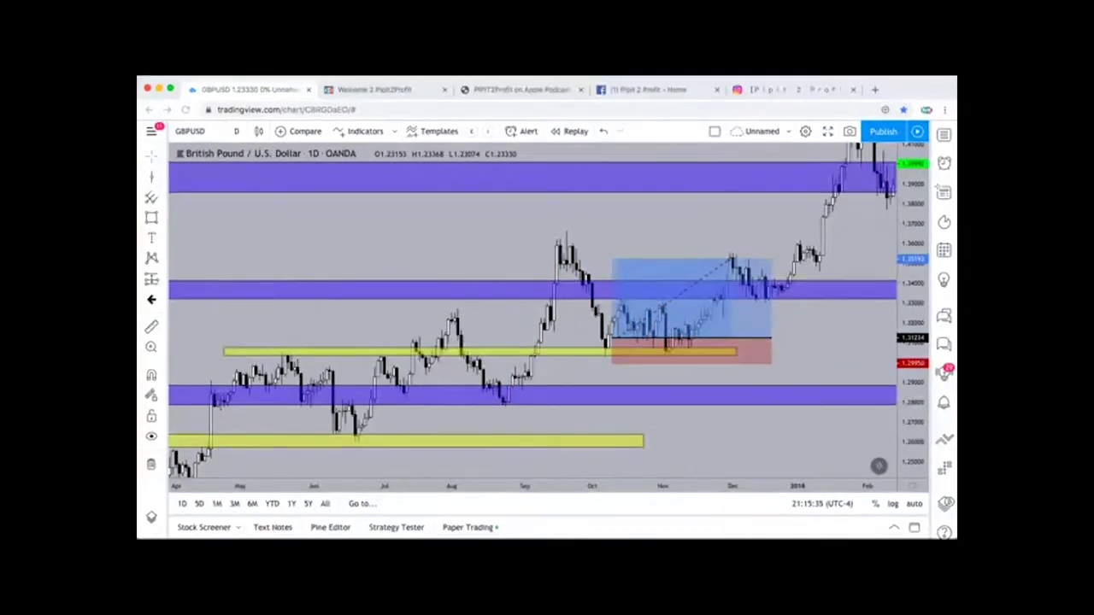
{"action": "left_click", "coordinate": [610, 255]}
{"action": "left_click_drag", "start_coordinate": [610, 256], "coordinate": [614, 237]}
{"action": "left_click", "coordinate": [833, 327]}
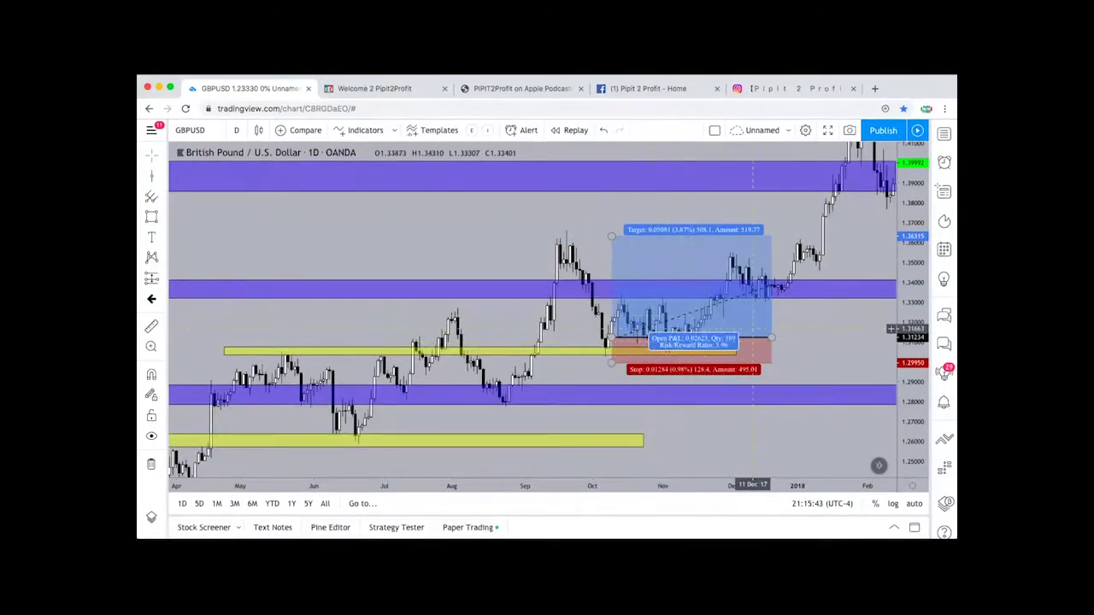
{"action": "left_click", "coordinate": [752, 328]}
{"action": "key", "text": "Delete"}
Step: Trace the swings from the September 2017 high through the October–November lows to the early January 2018 high with zigzag arrows
{"action": "scroll", "coordinate": [753, 328], "scroll_direction": "up", "scroll_amount": 3}
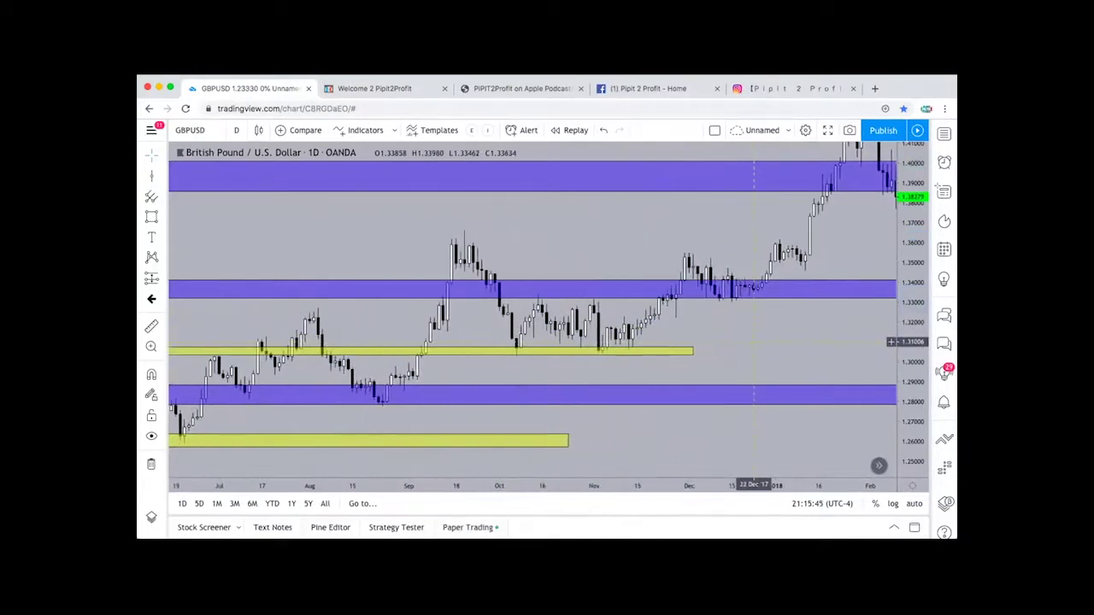
{"action": "scroll", "coordinate": [634, 365], "scroll_direction": "down", "scroll_amount": 3}
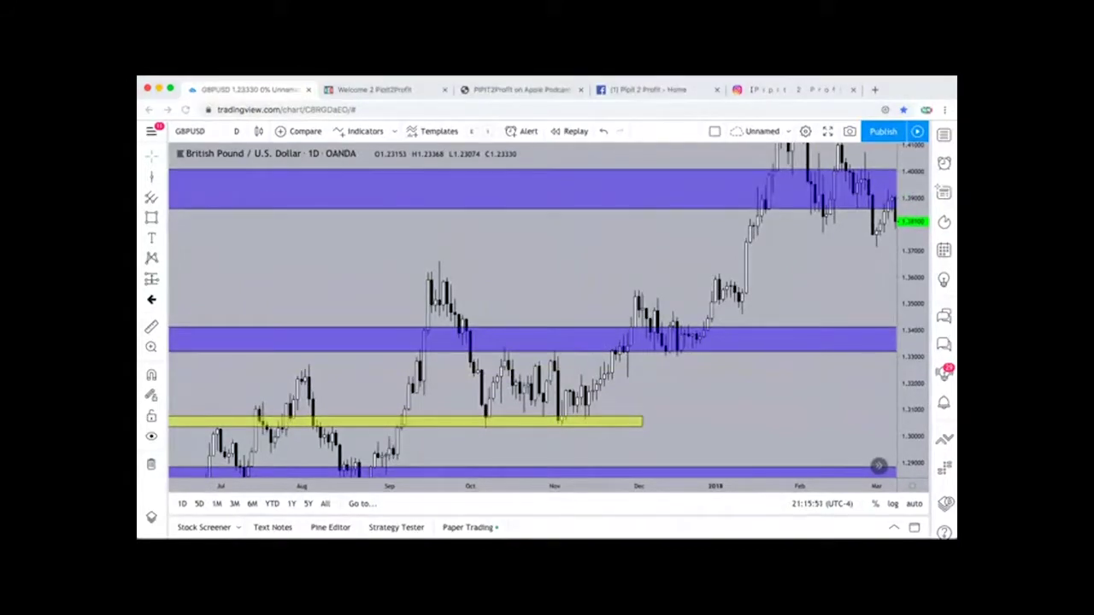
{"action": "mouse_move", "coordinate": [431, 270]}
{"action": "left_mouse_down"}
{"action": "mouse_move", "coordinate": [488, 418]}
{"action": "mouse_move", "coordinate": [516, 352]}
{"action": "left_mouse_up"}
{"action": "mouse_move", "coordinate": [517, 351]}
{"action": "left_mouse_down"}
{"action": "mouse_move", "coordinate": [537, 416]}
{"action": "mouse_move", "coordinate": [554, 366]}
{"action": "mouse_move", "coordinate": [563, 430]}
{"action": "mouse_move", "coordinate": [634, 293]}
{"action": "mouse_move", "coordinate": [665, 354]}
{"action": "mouse_move", "coordinate": [678, 320]}
{"action": "mouse_move", "coordinate": [693, 354]}
{"action": "mouse_move", "coordinate": [715, 287]}
{"action": "left_mouse_up"}
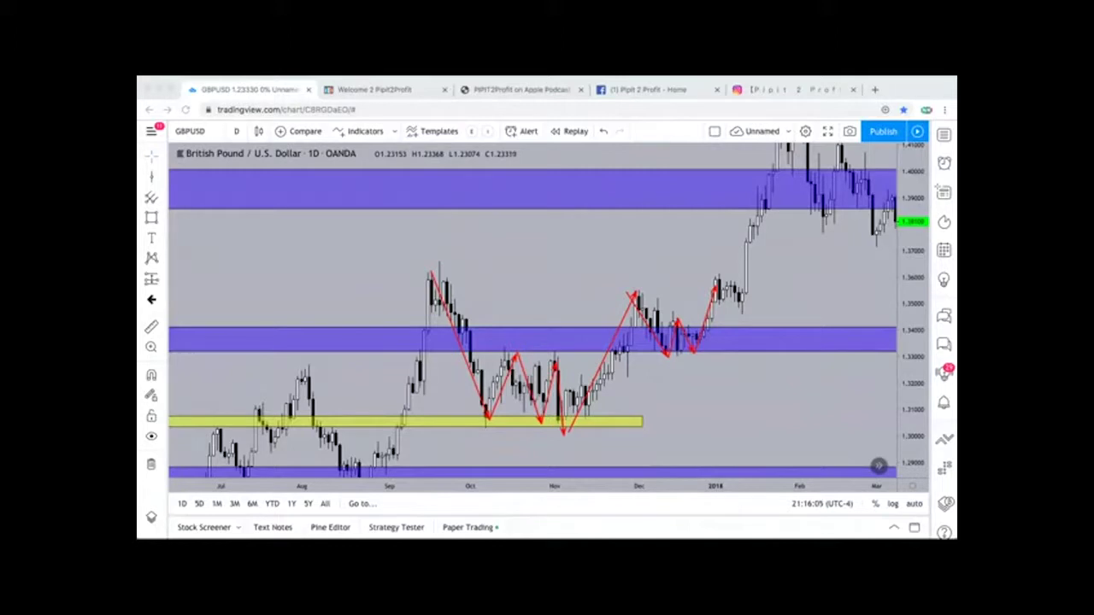
Step: Point arrows at the January 2018 entry areas, trace the rally through the 1.39–1.40 purple zone, and clear the drawings
{"action": "left_click_drag", "start_coordinate": [726, 353], "coordinate": [713, 331]}
{"action": "mouse_move", "coordinate": [718, 275]}
{"action": "left_mouse_down"}
{"action": "mouse_move", "coordinate": [747, 310]}
{"action": "mouse_move", "coordinate": [774, 152]}
{"action": "left_mouse_up"}
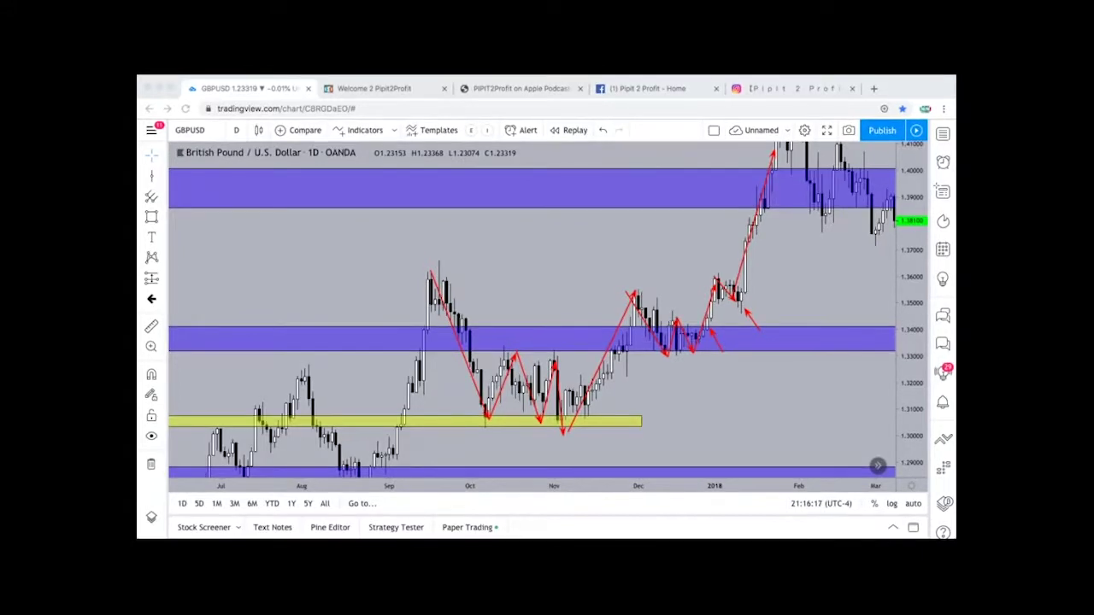
{"action": "left_click_drag", "start_coordinate": [777, 368], "coordinate": [777, 342]}
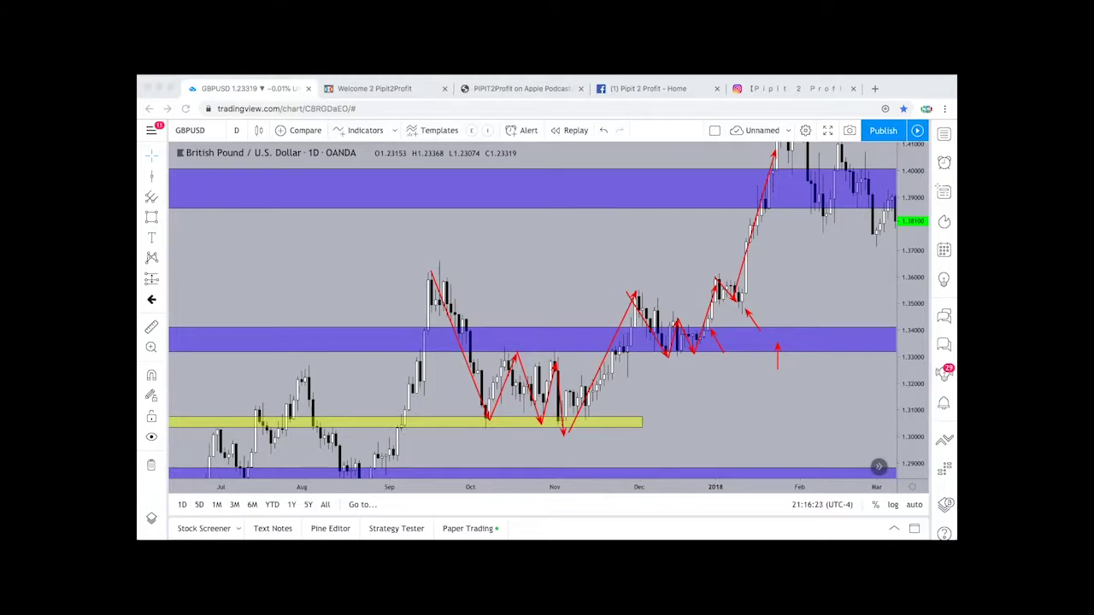
{"action": "left_click_drag", "start_coordinate": [779, 329], "coordinate": [795, 177]}
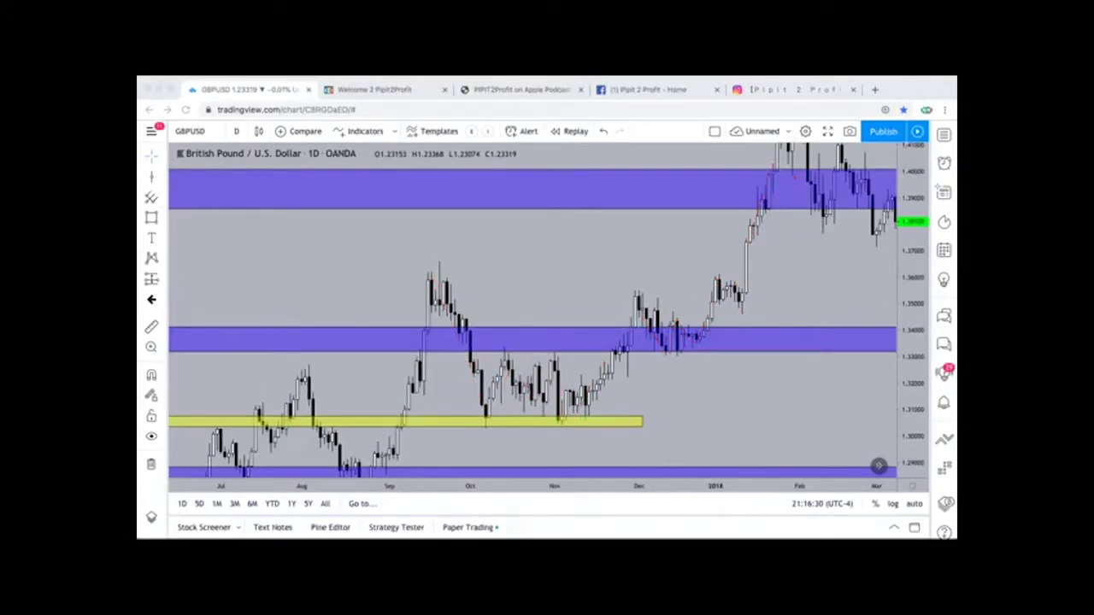
Step: Mark the June 2016 drop to the 1.34 zone and the break of the early March 2016 low with arrows
{"action": "scroll", "coordinate": [863, 392], "scroll_direction": "down", "scroll_amount": 5}
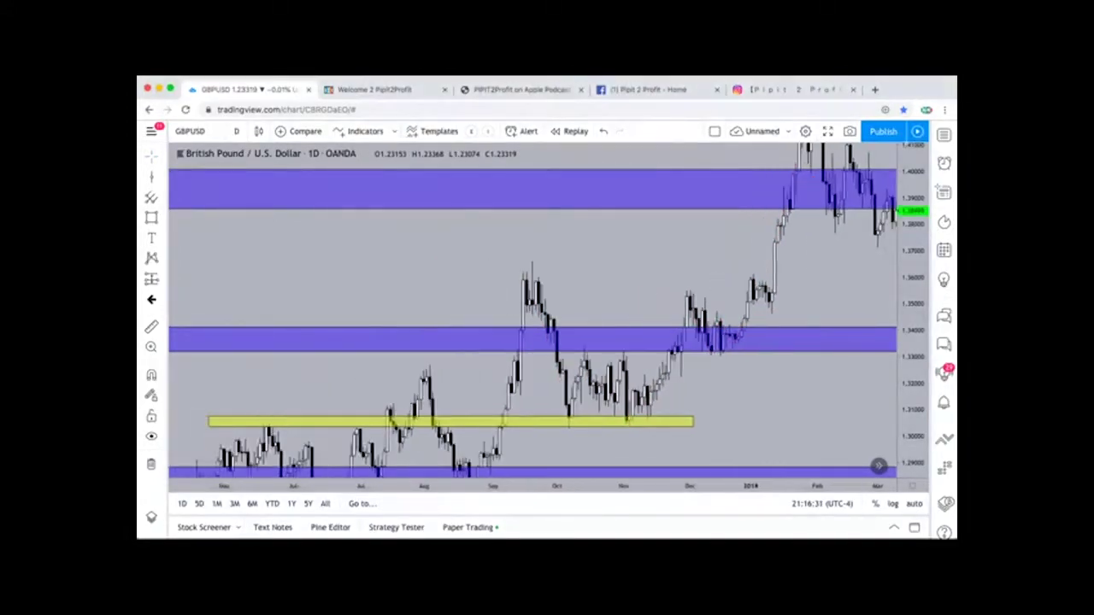
{"action": "left_click_drag", "start_coordinate": [912, 295], "coordinate": [912, 416]}
{"action": "scroll", "coordinate": [844, 417], "scroll_direction": "down", "scroll_amount": 7}
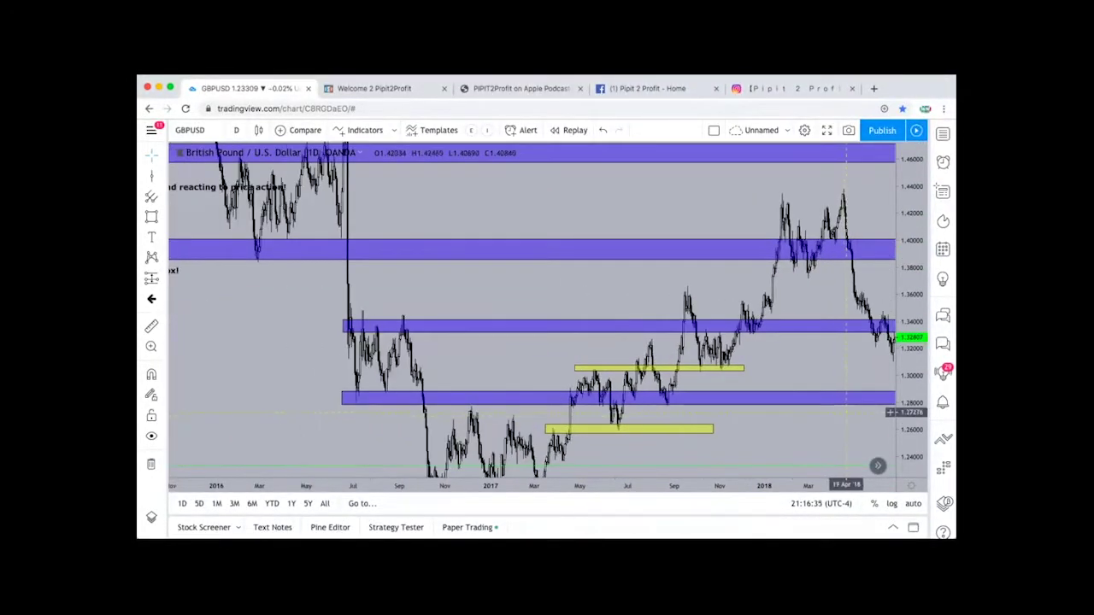
{"action": "scroll", "coordinate": [845, 415], "scroll_direction": "down", "scroll_amount": 4}
{"action": "scroll", "coordinate": [847, 413], "scroll_direction": "up", "scroll_amount": 3}
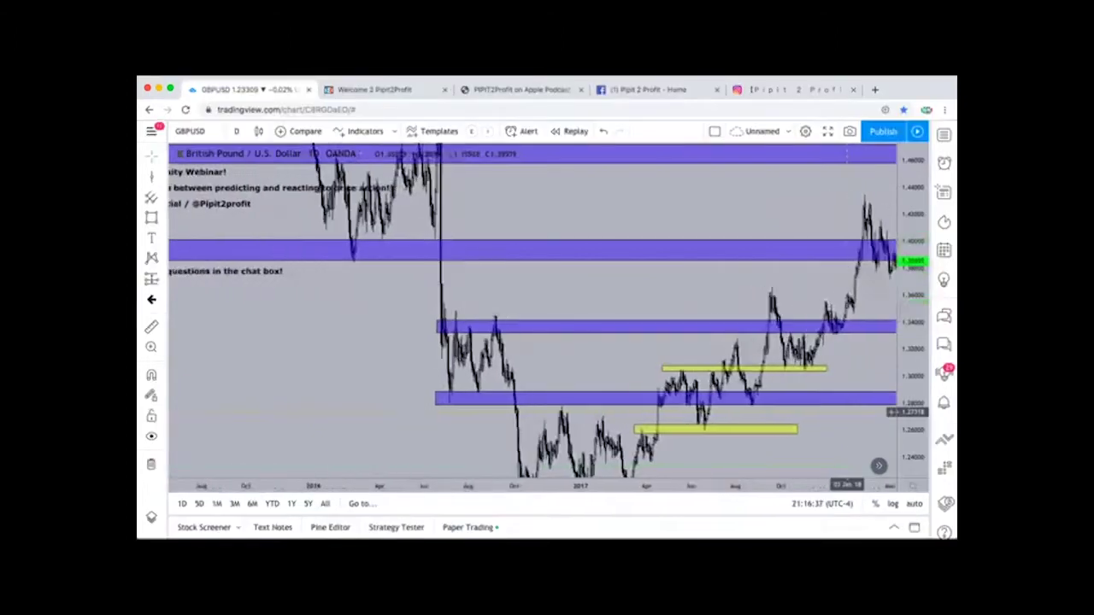
{"action": "left_click_drag", "start_coordinate": [912, 399], "coordinate": [912, 439]}
{"action": "scroll", "coordinate": [854, 416], "scroll_direction": "left", "scroll_amount": 2}
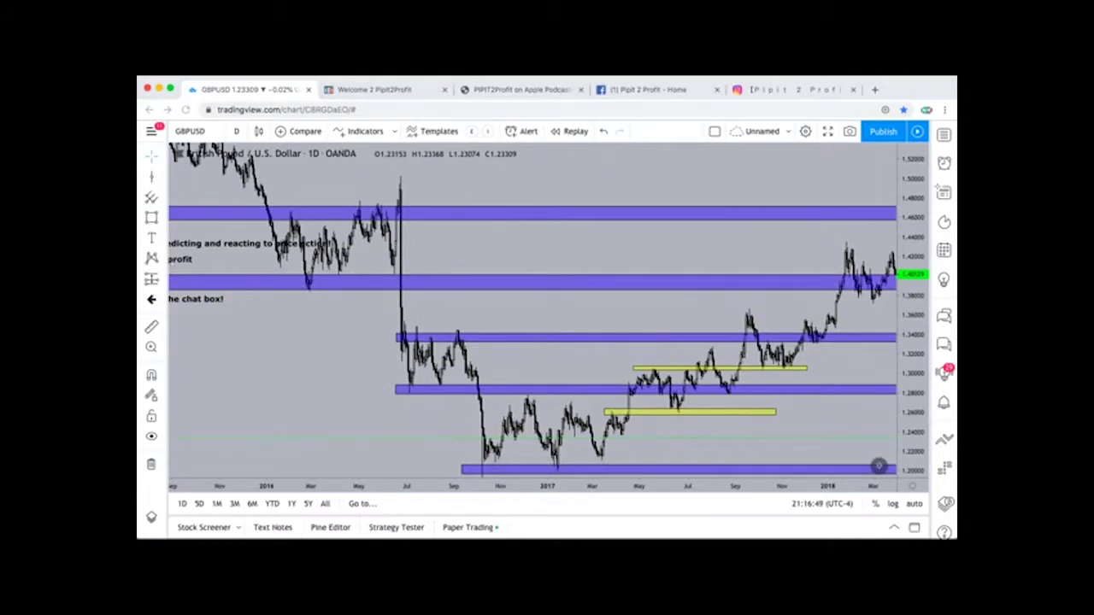
{"action": "left_click_drag", "start_coordinate": [391, 250], "coordinate": [402, 337]}
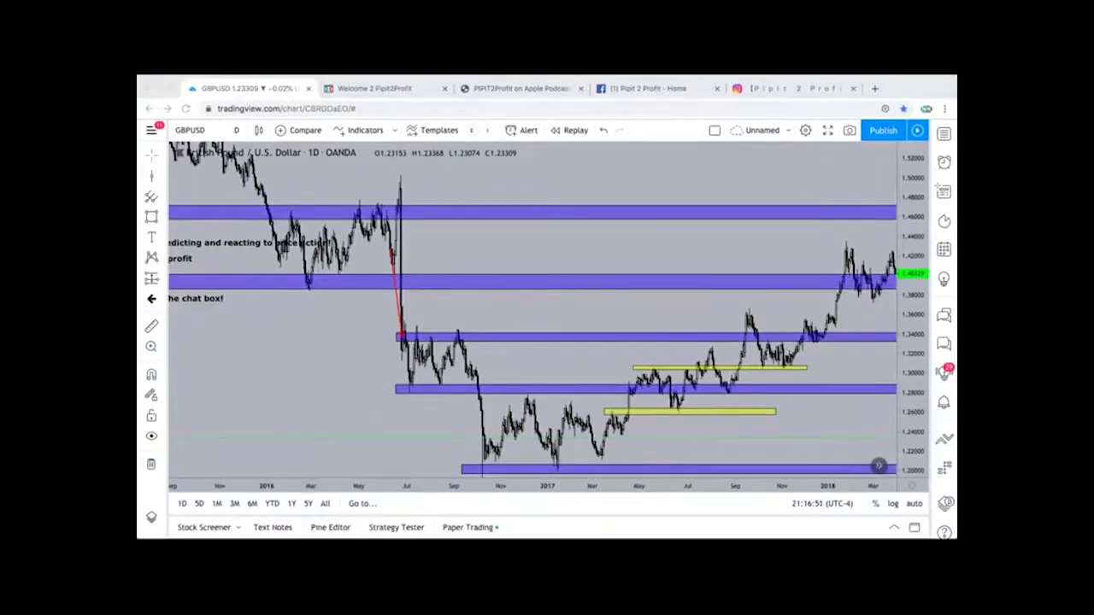
{"action": "left_click_drag", "start_coordinate": [298, 284], "coordinate": [399, 289]}
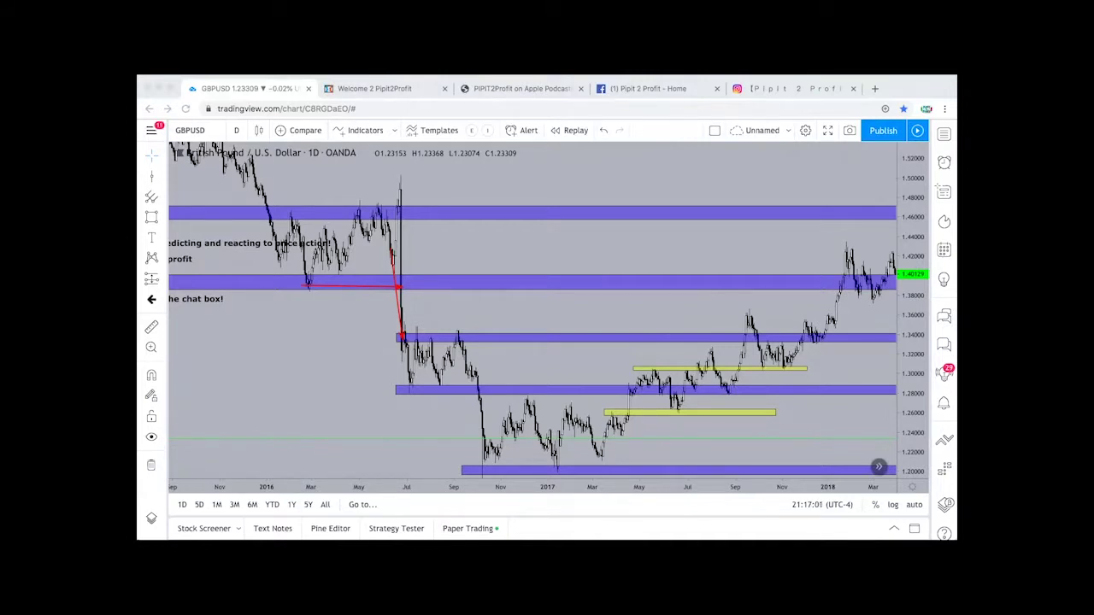
Step: Trace the 2016 decline and the recovery, extend horizontal arrows from the drop to the early 2018 highs, and clear the drawings
{"action": "mouse_move", "coordinate": [400, 287]}
{"action": "left_mouse_down"}
{"action": "mouse_move", "coordinate": [412, 392]}
{"action": "mouse_move", "coordinate": [451, 335]}
{"action": "left_mouse_up"}
{"action": "left_click_drag", "start_coordinate": [451, 336], "coordinate": [498, 471]}
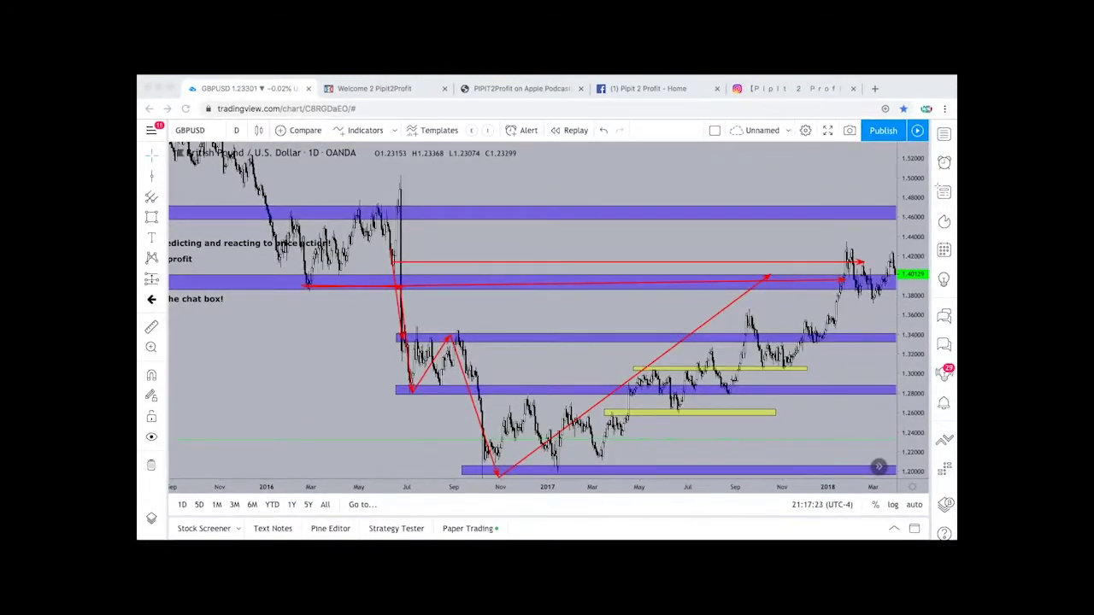
{"action": "key", "text": "Escape"}
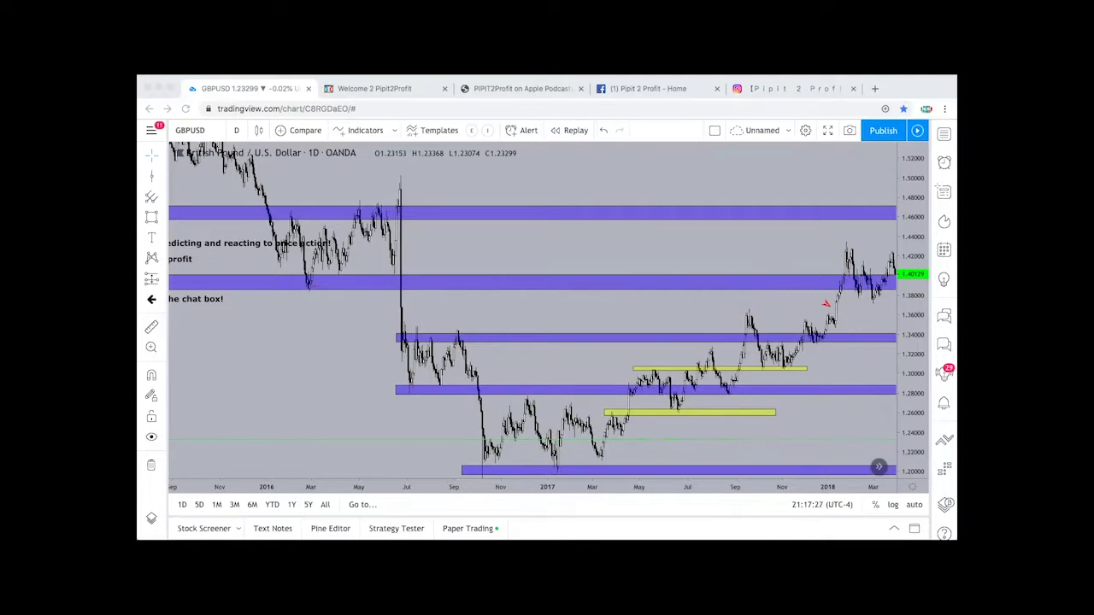
{"action": "left_click", "coordinate": [841, 285]}
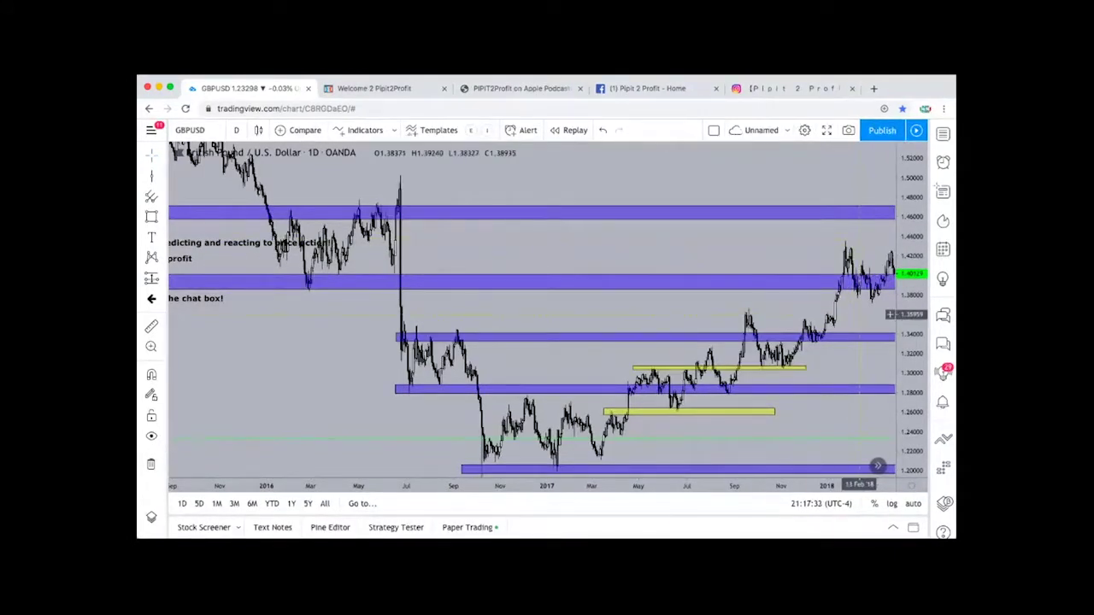
Step: Draw arrows tracing the major swing from the June 2016 high to the autumn 2016 low and up to the early 2018 high
{"action": "scroll", "coordinate": [860, 232], "scroll_direction": "up", "scroll_amount": 3}
{"action": "scroll", "coordinate": [829, 262], "scroll_direction": "right", "scroll_amount": 2}
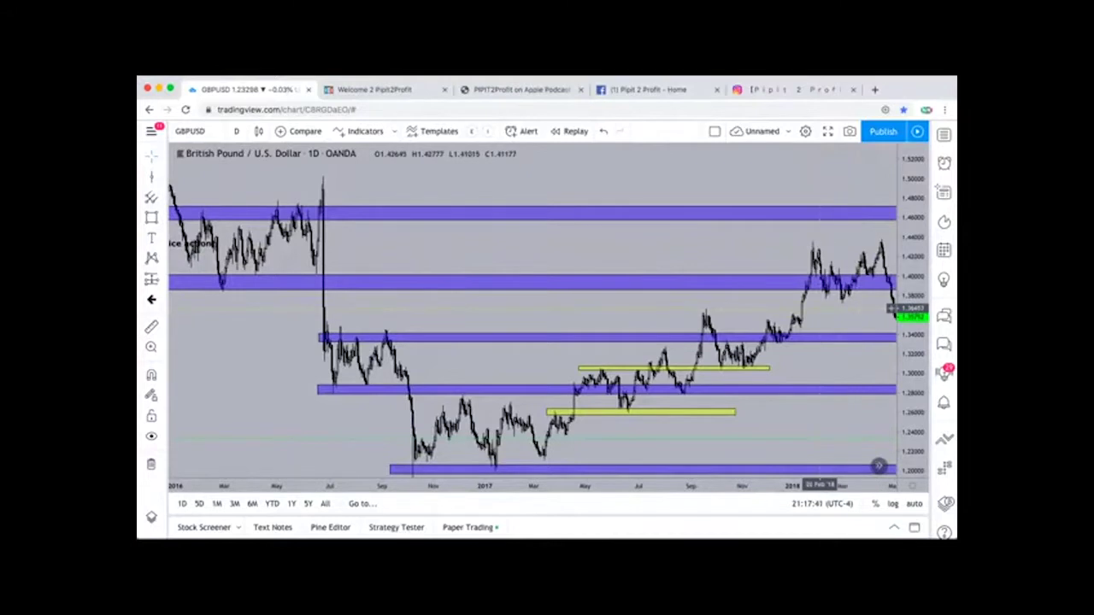
{"action": "scroll", "coordinate": [853, 316], "scroll_direction": "right", "scroll_amount": 1}
{"action": "scroll", "coordinate": [894, 316], "scroll_direction": "right", "scroll_amount": 3}
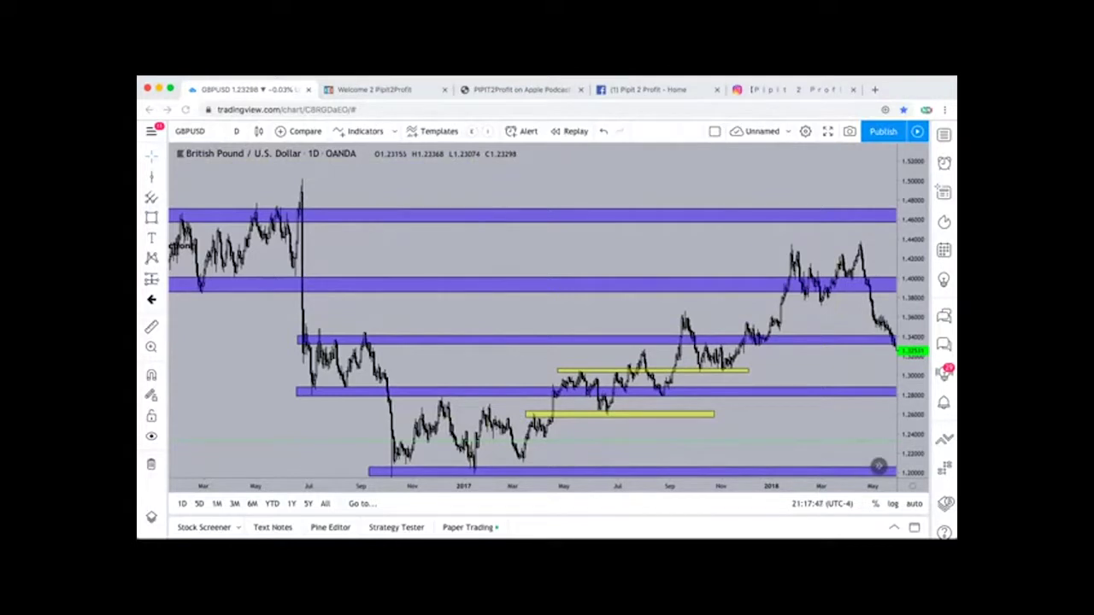
{"action": "mouse_move", "coordinate": [287, 172]}
{"action": "left_mouse_down"}
{"action": "mouse_move", "coordinate": [340, 362]}
{"action": "mouse_move", "coordinate": [406, 477]}
{"action": "mouse_move", "coordinate": [538, 398]}
{"action": "mouse_move", "coordinate": [751, 299]}
{"action": "mouse_move", "coordinate": [788, 267]}
{"action": "left_mouse_up"}
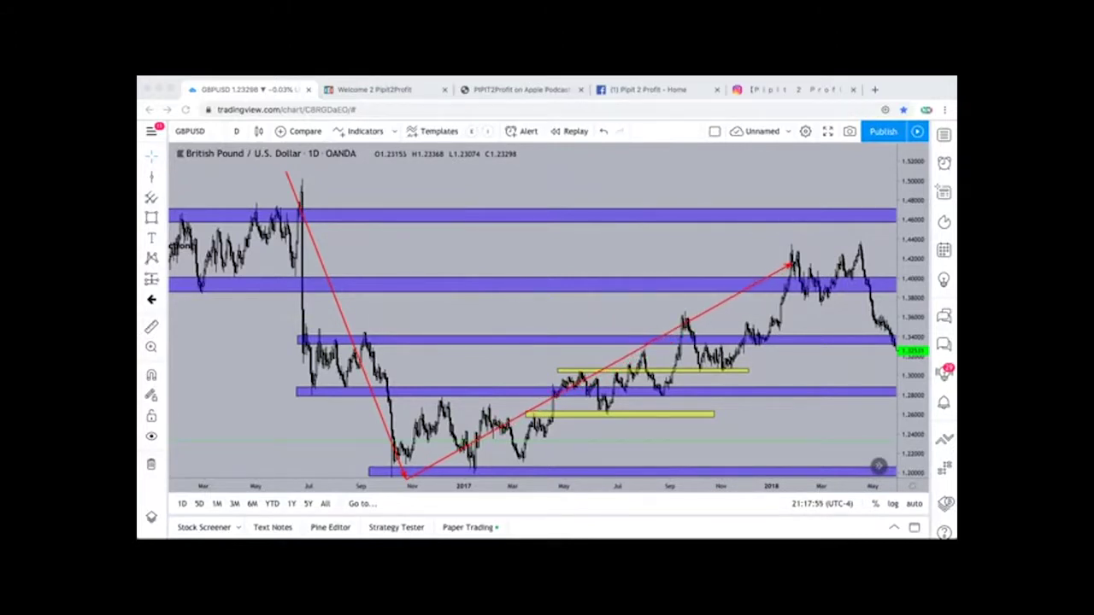
Step: Point arrows at the June 2016 high and both early 2018 highs, and draw a horizontal arrow under the 2018 lows at about 1.375
{"action": "left_click_drag", "start_coordinate": [326, 177], "coordinate": [305, 188]}
{"action": "left_click_drag", "start_coordinate": [785, 224], "coordinate": [791, 251]}
{"action": "left_click_drag", "start_coordinate": [855, 210], "coordinate": [856, 233]}
{"action": "left_click_drag", "start_coordinate": [771, 303], "coordinate": [897, 303]}
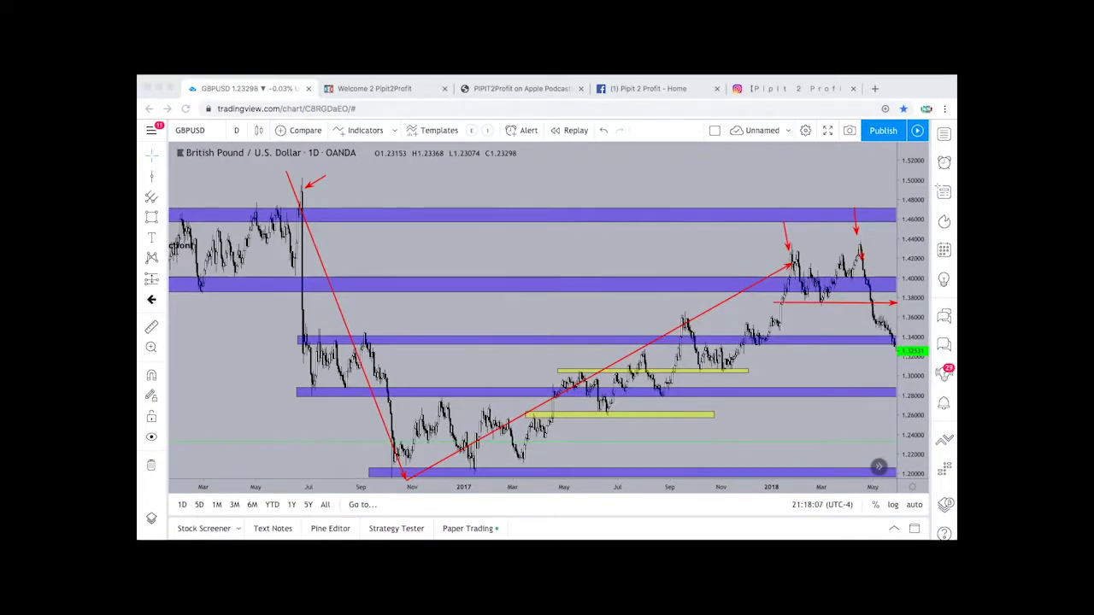
Step: Trace the April 2018 drop and a rebound, and add a downward arrow above early 2017 and an upward arrow from the October 2016 breakdown
{"action": "mouse_move", "coordinate": [861, 253]}
{"action": "left_mouse_down"}
{"action": "mouse_move", "coordinate": [875, 337]}
{"action": "mouse_move", "coordinate": [892, 274]}
{"action": "left_mouse_up"}
{"action": "left_click_drag", "start_coordinate": [462, 225], "coordinate": [487, 306]}
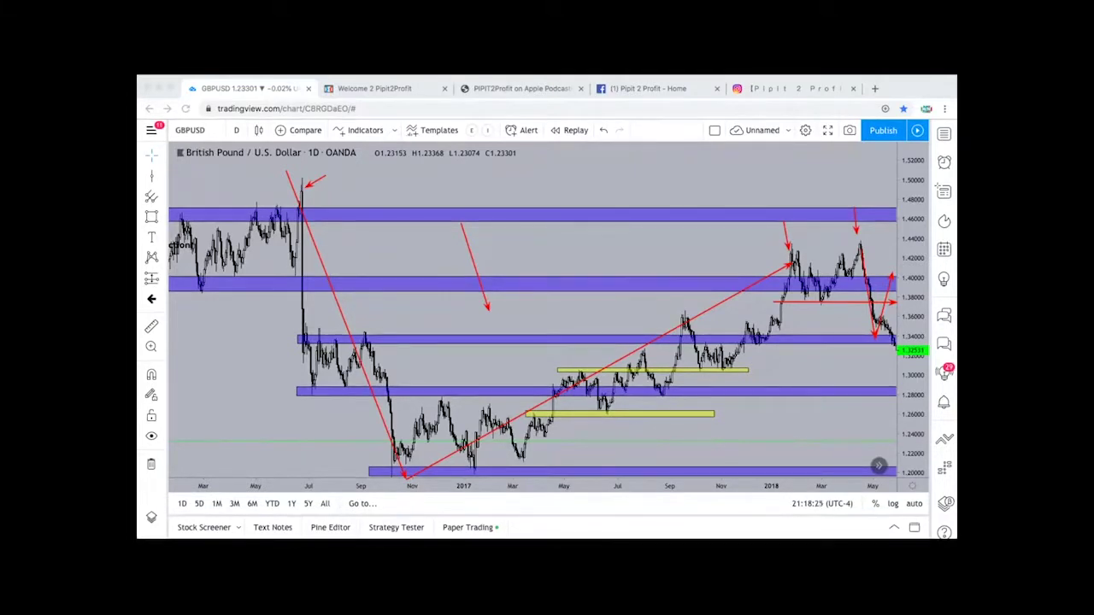
{"action": "left_click_drag", "start_coordinate": [382, 379], "coordinate": [400, 342]}
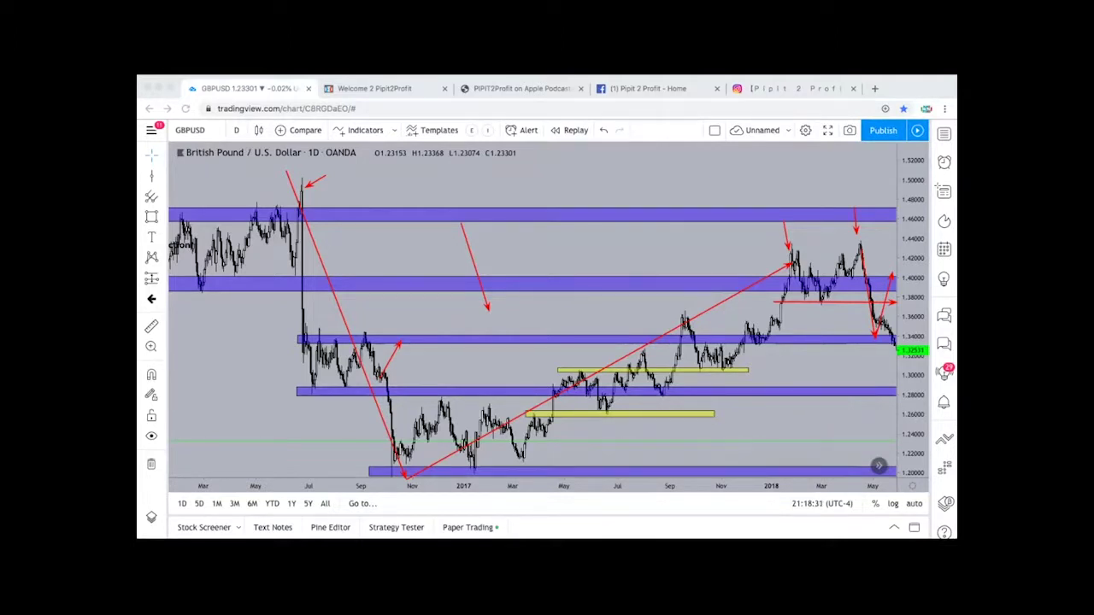
Step: Draw a horizontal arrow from the August 2017 high, one up toward 1.39 and one down to the yellow zone, and clear the drawings
{"action": "mouse_move", "coordinate": [638, 351]}
{"action": "left_mouse_down"}
{"action": "mouse_move", "coordinate": [683, 350]}
{"action": "mouse_move", "coordinate": [695, 283]}
{"action": "left_mouse_up"}
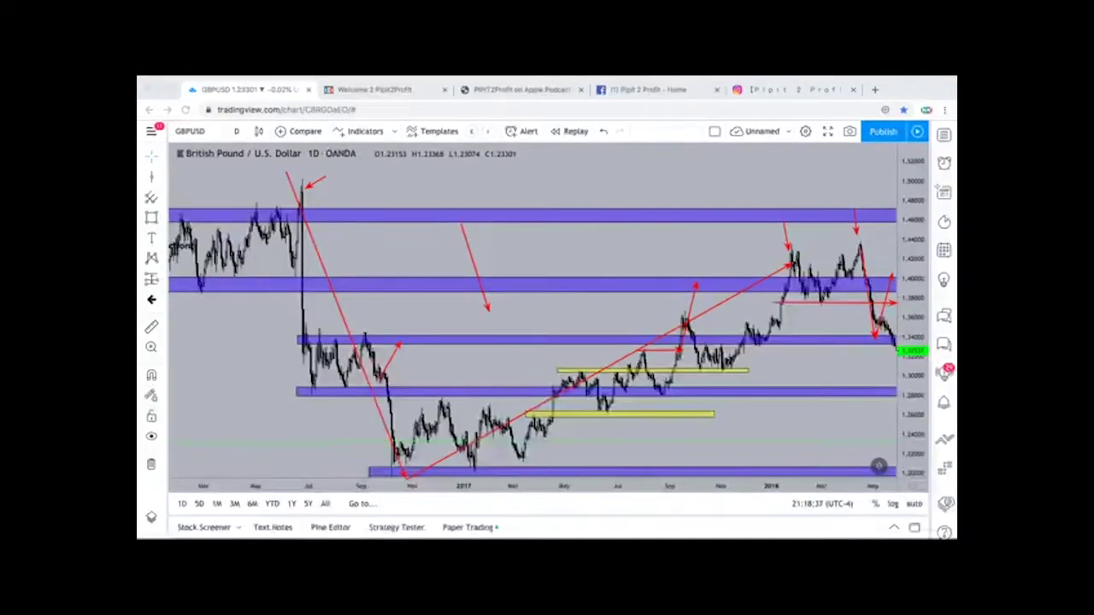
{"action": "left_click_drag", "start_coordinate": [684, 323], "coordinate": [703, 372]}
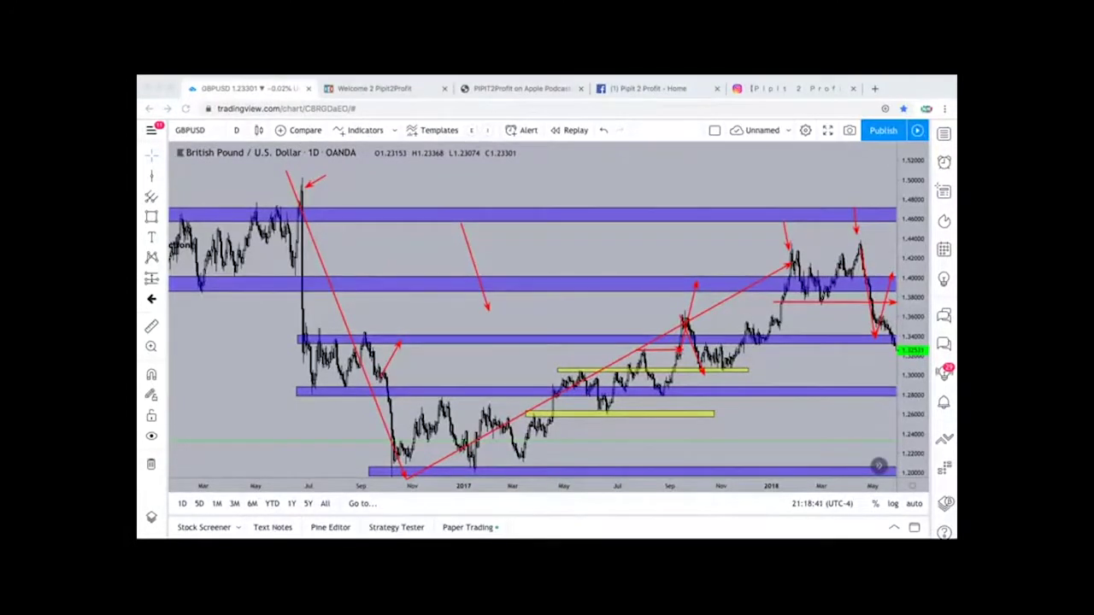
{"action": "key", "text": "Delete"}
{"action": "mouse_move", "coordinate": [669, 342]}
{"action": "left_mouse_down"}
{"action": "mouse_move", "coordinate": [691, 351]}
{"action": "mouse_move", "coordinate": [693, 288]}
{"action": "left_mouse_up"}
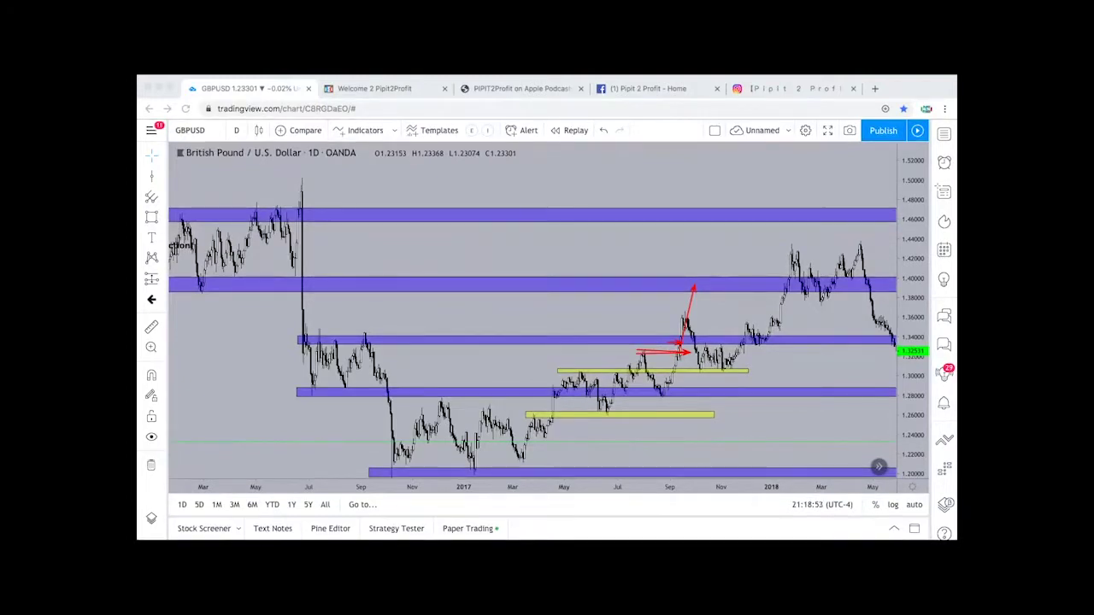
{"action": "left_click_drag", "start_coordinate": [683, 315], "coordinate": [707, 373]}
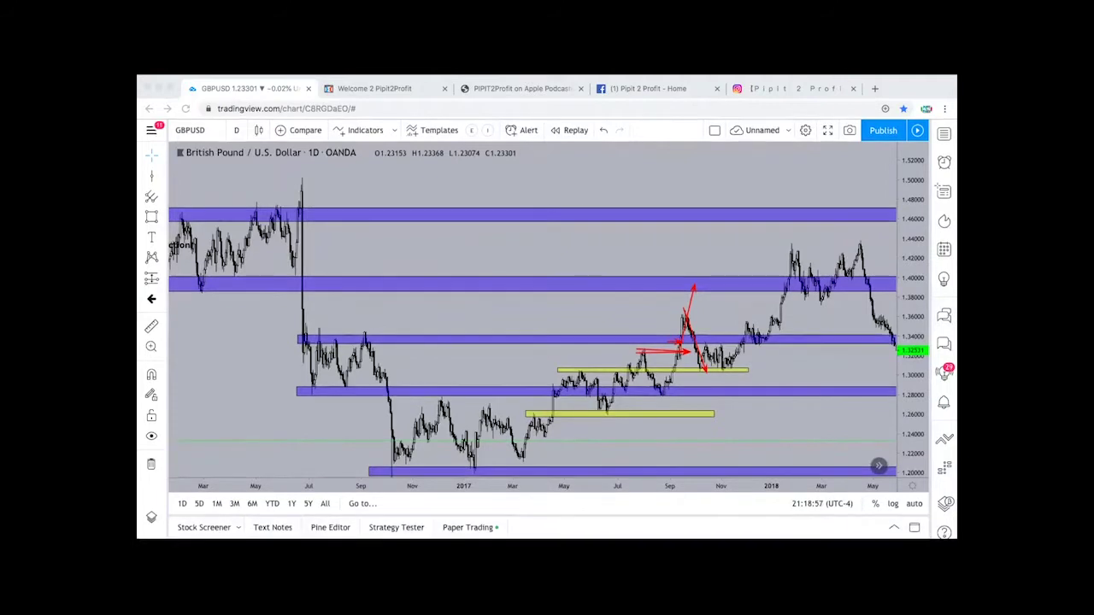
{"action": "key", "text": "Escape"}
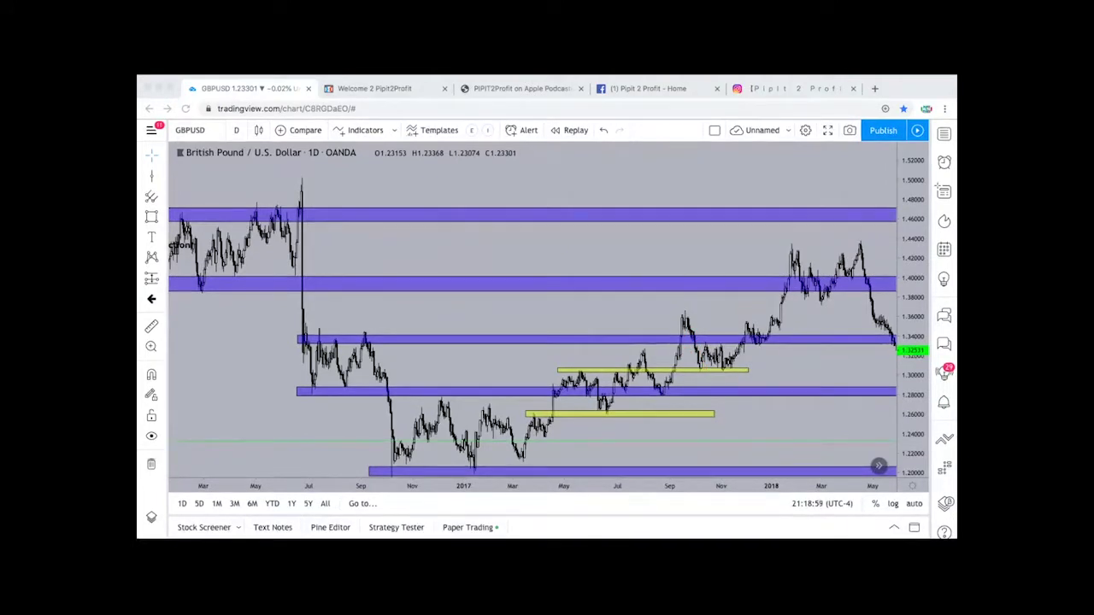
Step: Circle the June 2018 high, box the May lows near 1.347, trace the early 2018 swings and range with arrows, and clear the drawings
{"action": "left_click_drag", "start_coordinate": [759, 288], "coordinate": [728, 288]}
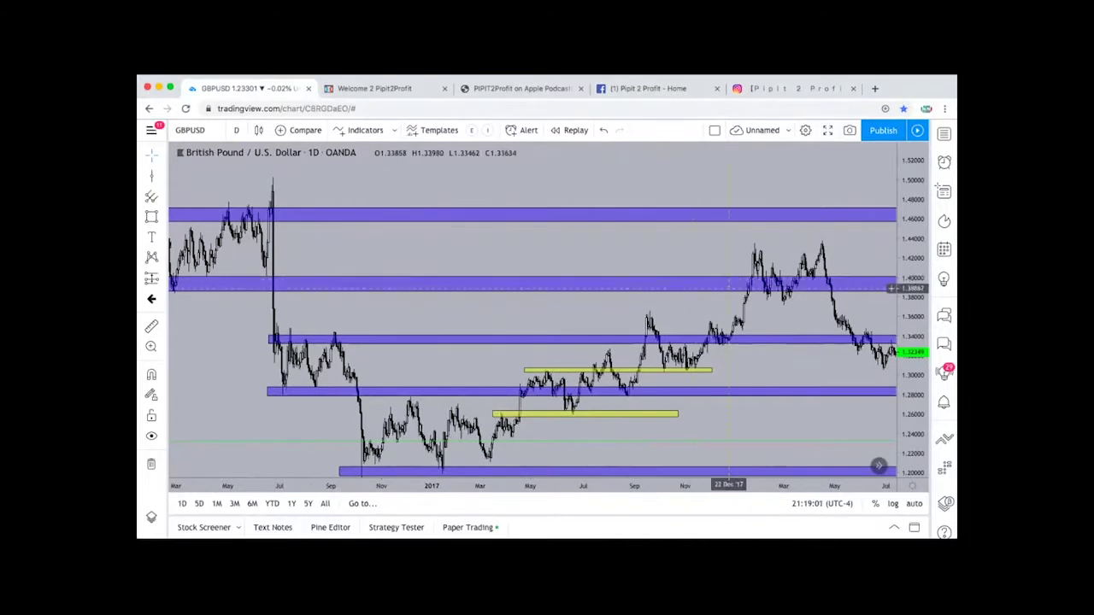
{"action": "scroll", "coordinate": [729, 288], "scroll_direction": "right", "scroll_amount": 2}
{"action": "scroll", "coordinate": [728, 288], "scroll_direction": "right", "scroll_amount": 20}
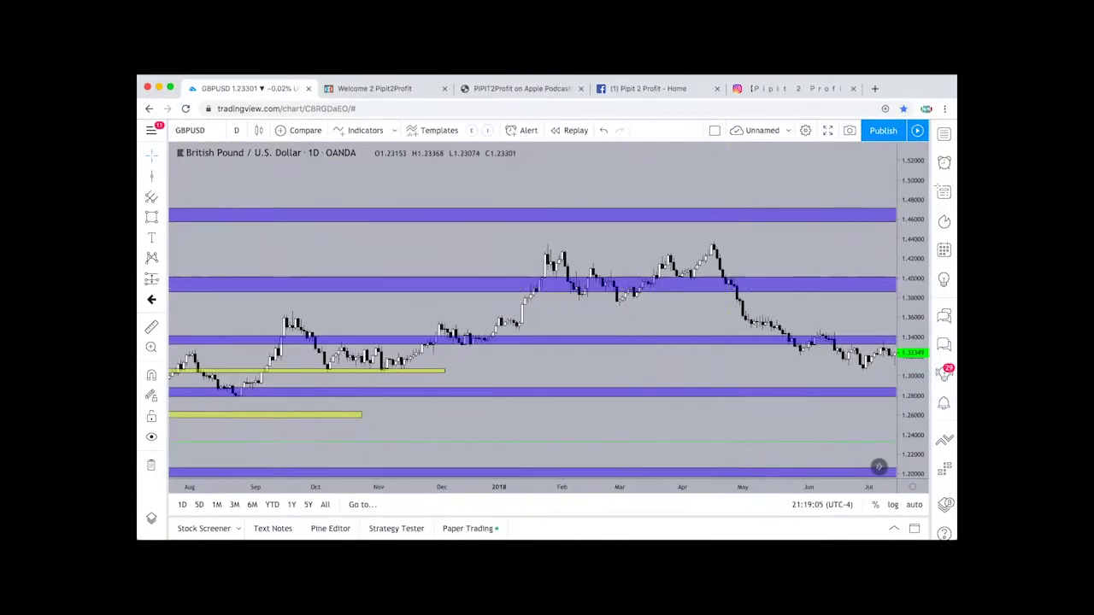
{"action": "left_click_drag", "start_coordinate": [913, 314], "coordinate": [912, 146]}
{"action": "scroll", "coordinate": [752, 342], "scroll_direction": "right", "scroll_amount": 15}
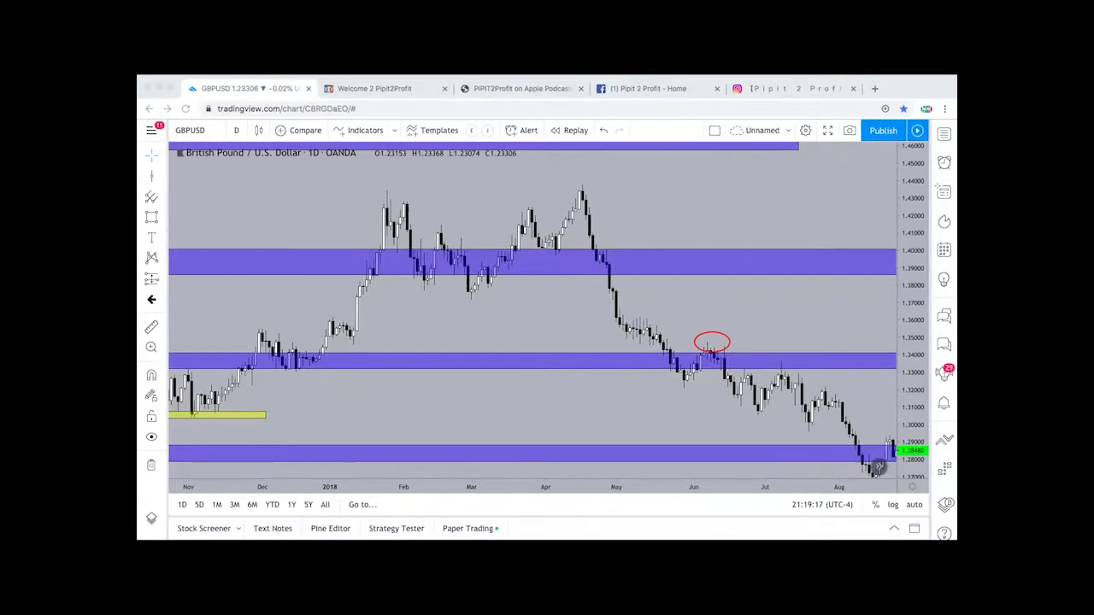
{"action": "left_click_drag", "start_coordinate": [619, 337], "coordinate": [766, 347]}
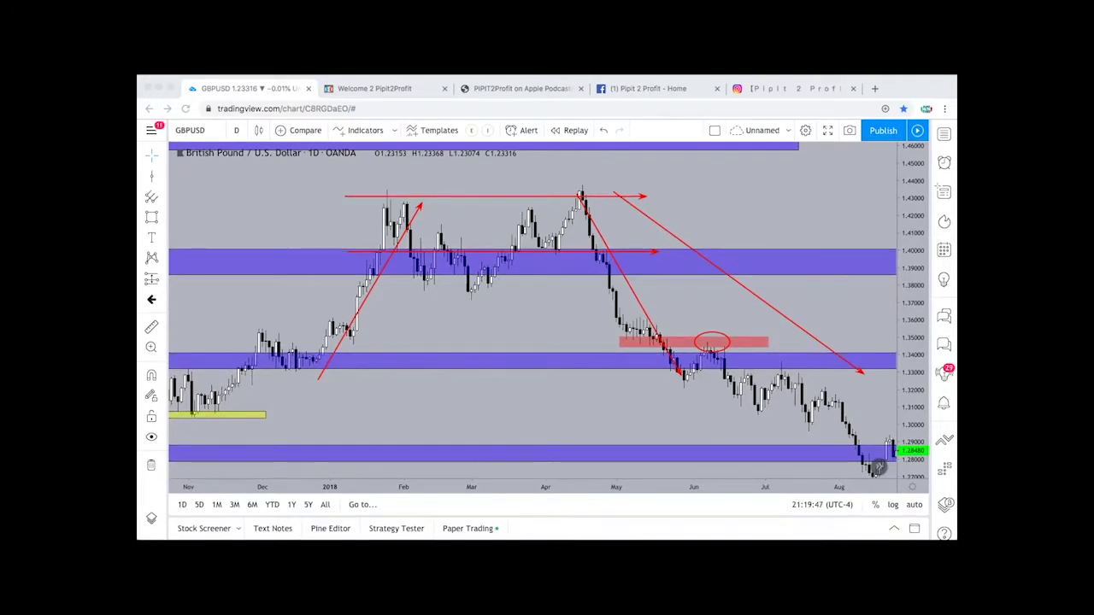
{"action": "key", "text": "Escape"}
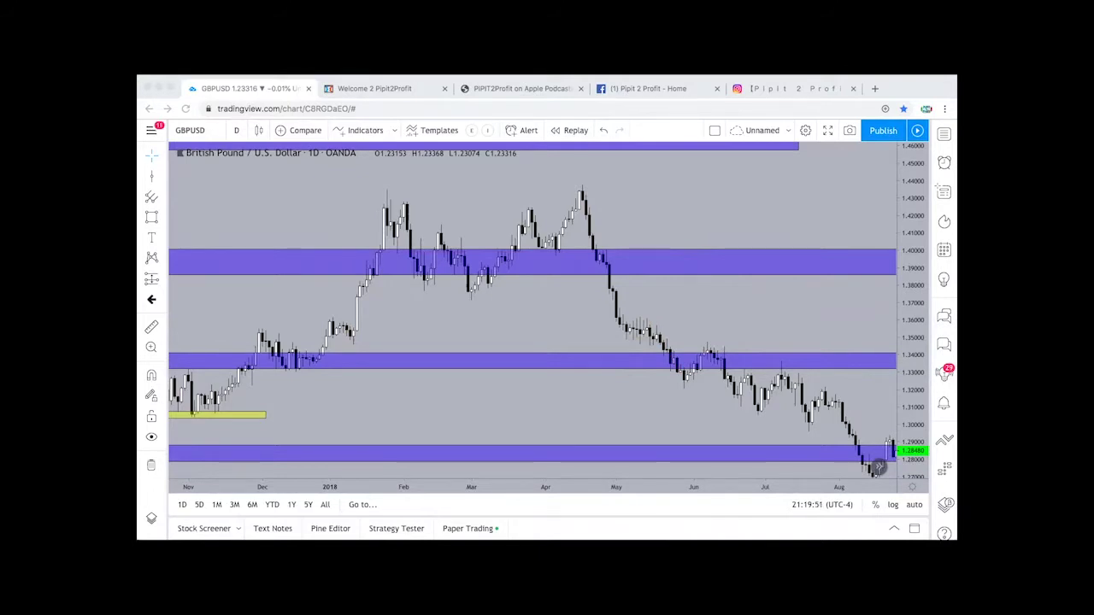
Step: Draw horizontal arrows through the 1.34 zone and under the May 2018 lows, plus arrows around the June retest and up to about 1.39
{"action": "mouse_move", "coordinate": [237, 363]}
{"action": "left_mouse_down"}
{"action": "mouse_move", "coordinate": [696, 373]}
{"action": "mouse_move", "coordinate": [671, 367]}
{"action": "mouse_move", "coordinate": [723, 310]}
{"action": "mouse_move", "coordinate": [741, 268]}
{"action": "left_mouse_up"}
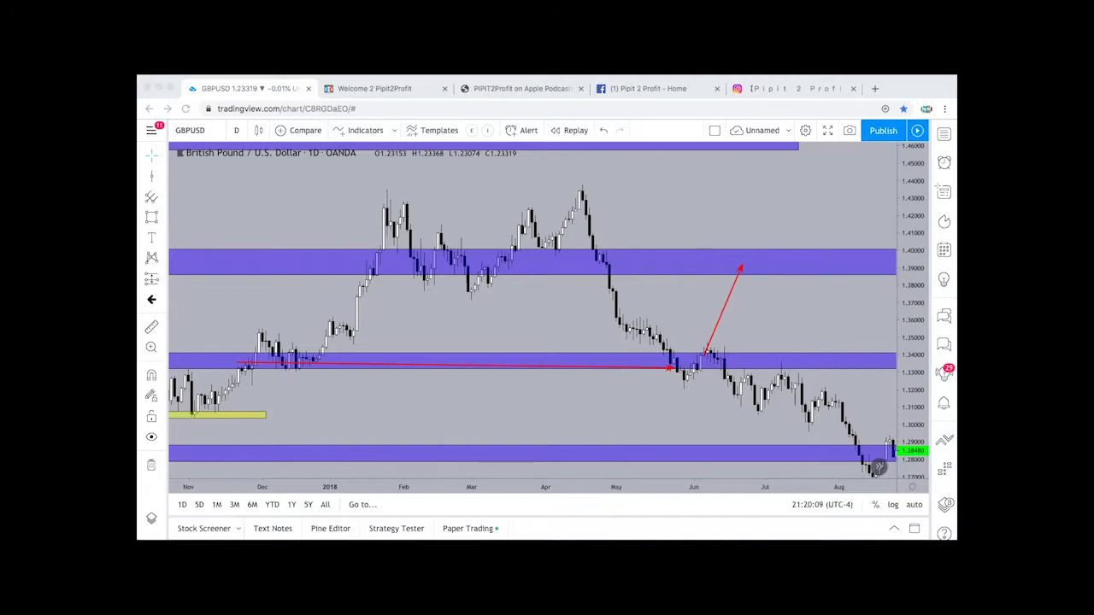
{"action": "left_click_drag", "start_coordinate": [620, 343], "coordinate": [774, 343]}
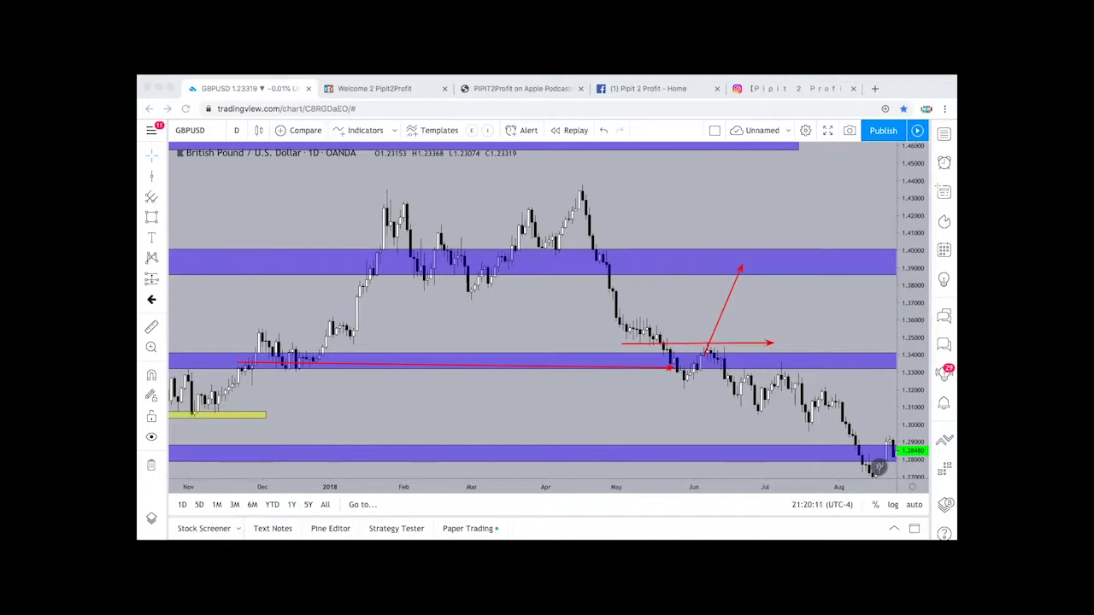
{"action": "left_click_drag", "start_coordinate": [706, 344], "coordinate": [717, 365]}
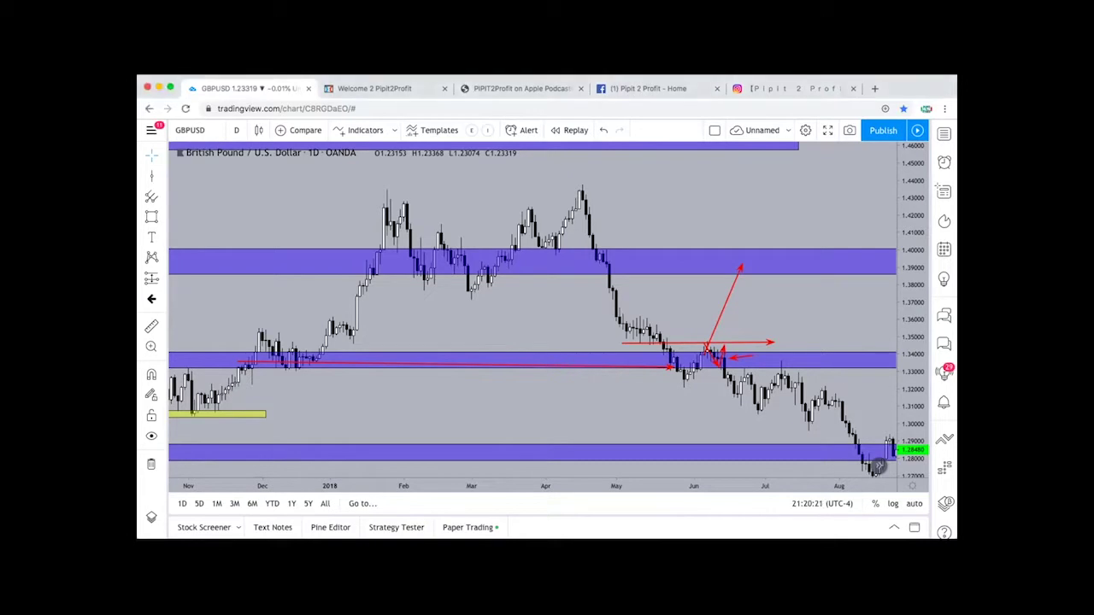
Step: Place a short position at 15 June 2018 with entry at about 1.330 and stop at about 1.351
{"action": "left_click", "coordinate": [152, 279]}
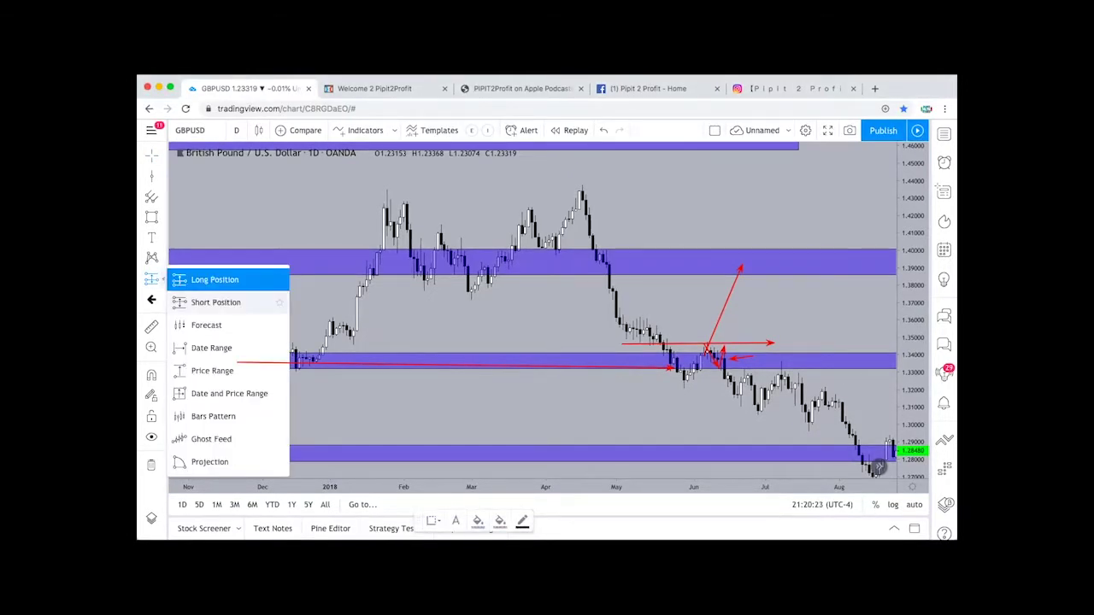
{"action": "left_click", "coordinate": [214, 280]}
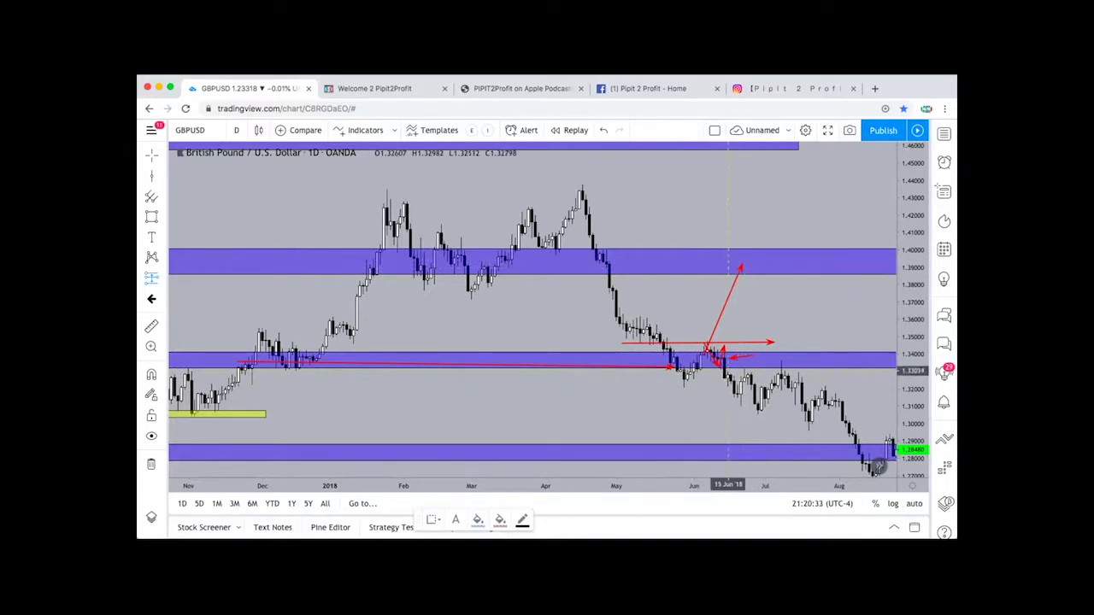
{"action": "left_click", "coordinate": [722, 370]}
{"action": "left_click_drag", "start_coordinate": [727, 311], "coordinate": [735, 336]}
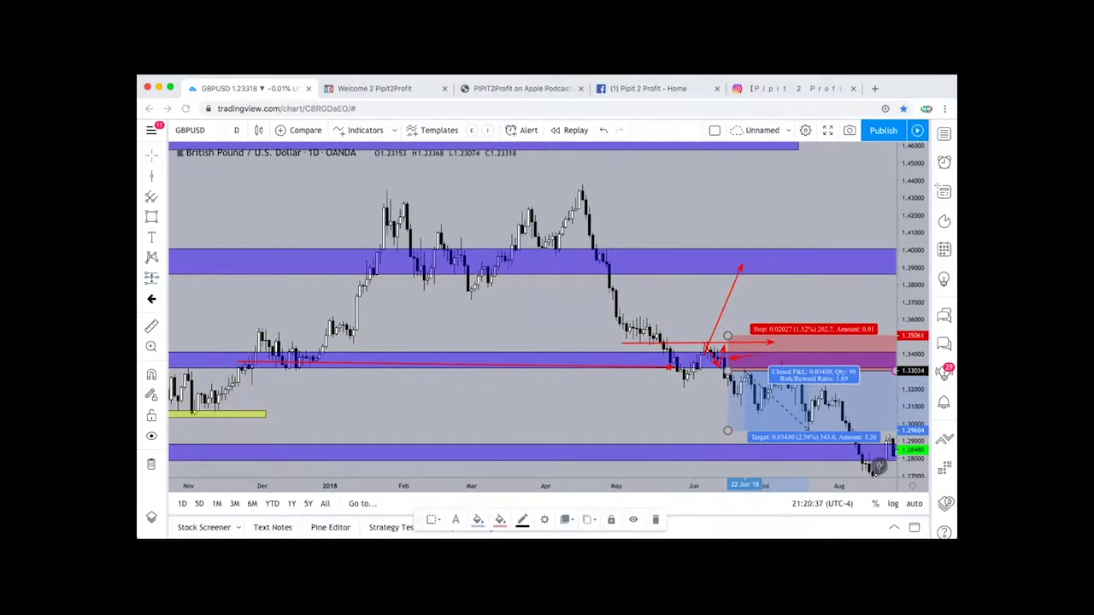
Step: Clear the arrows, trace the April 2018 decline, a rebound to about 1.39 and a drop below the 1.28 zone, and clear the drawings
{"action": "key", "text": "Escape"}
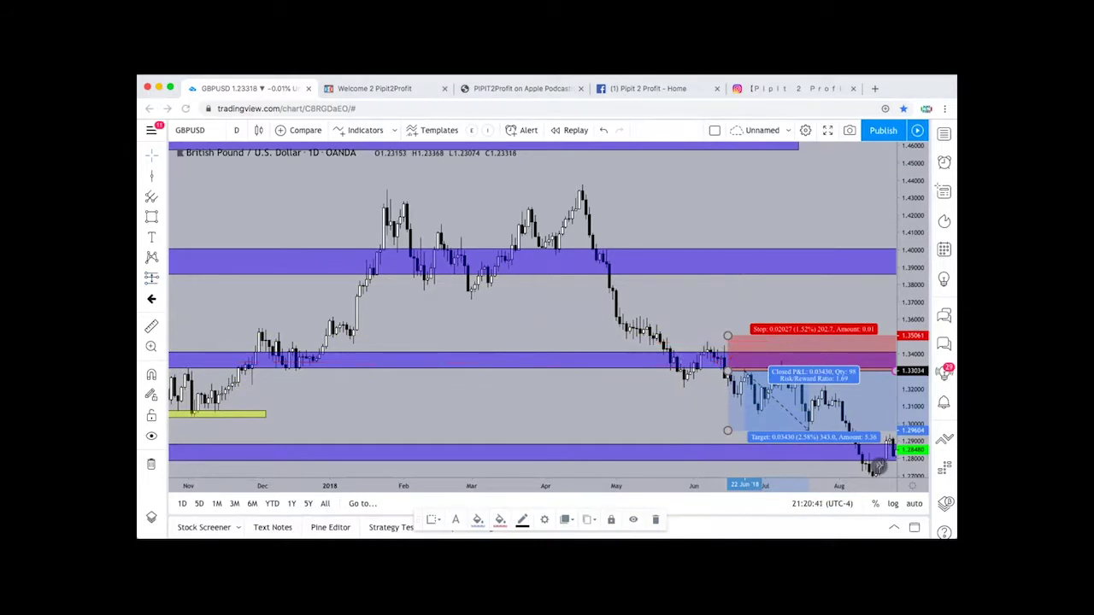
{"action": "mouse_move", "coordinate": [581, 192]}
{"action": "left_mouse_down"}
{"action": "mouse_move", "coordinate": [617, 308]}
{"action": "mouse_move", "coordinate": [656, 370]}
{"action": "mouse_move", "coordinate": [716, 265]}
{"action": "mouse_move", "coordinate": [821, 466]}
{"action": "left_mouse_up"}
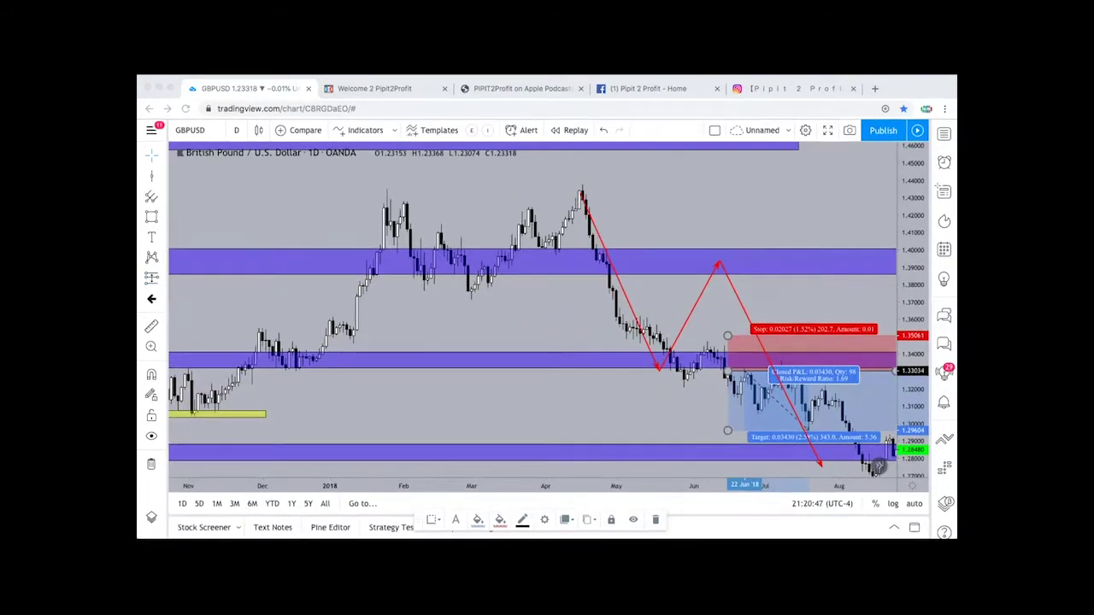
{"action": "key", "text": "Escape"}
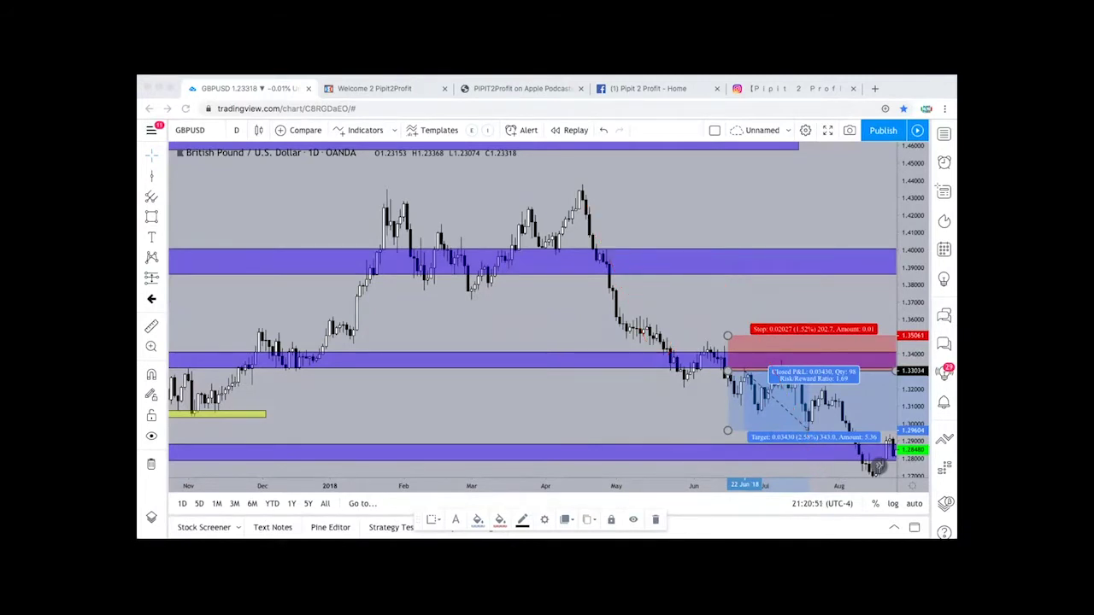
Step: Extend the short position's target to about 1.278 in the lower purple zone, and delete the position
{"action": "left_click", "coordinate": [878, 466]}
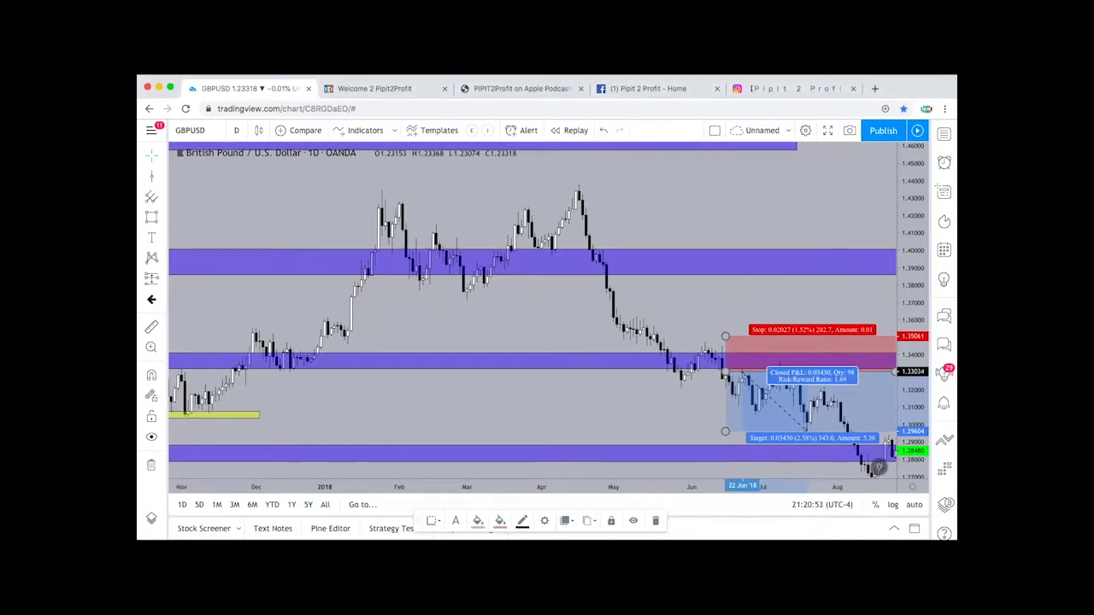
{"action": "left_click_drag", "start_coordinate": [624, 432], "coordinate": [632, 467]}
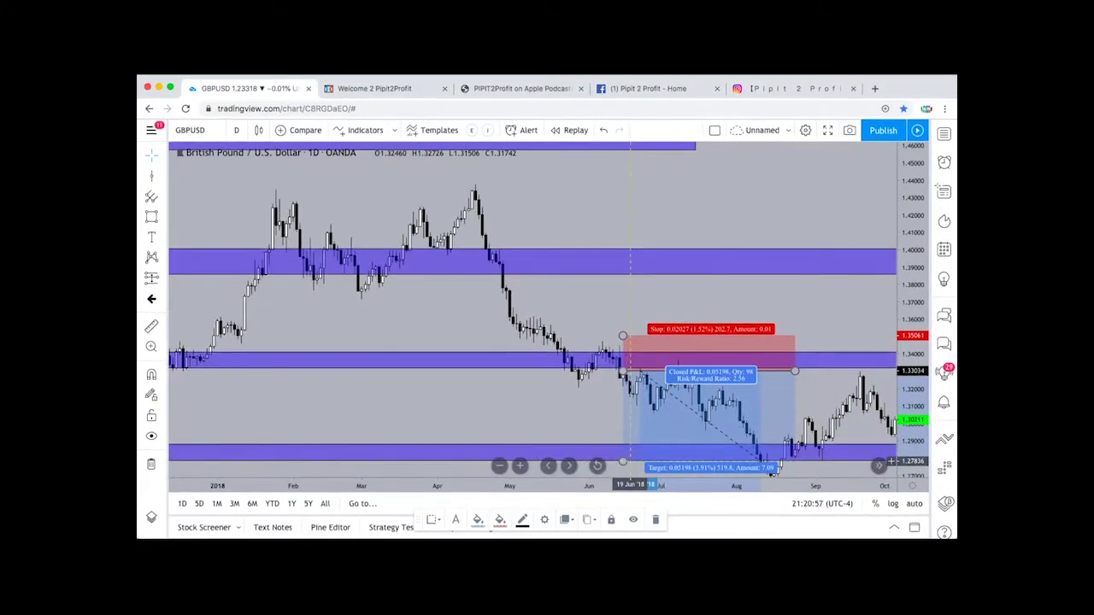
{"action": "key", "text": "Delete"}
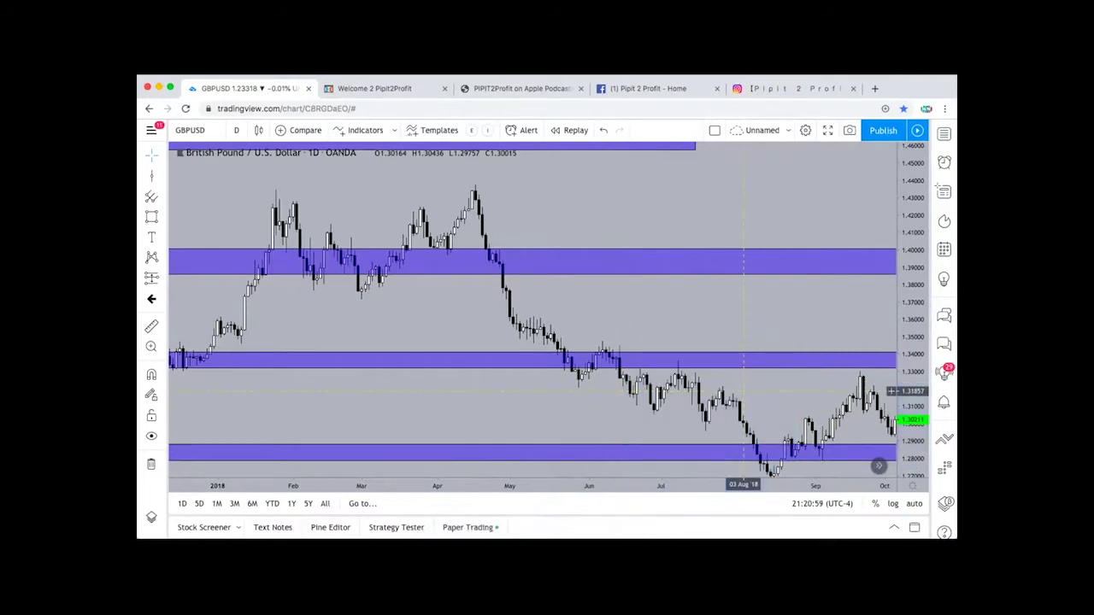
Step: Mark the July 2018 low near 1.30 and the rebound from the August low with arrows, and clear the drawings
{"action": "scroll", "coordinate": [744, 392], "scroll_direction": "right", "scroll_amount": 1}
{"action": "scroll", "coordinate": [743, 391], "scroll_direction": "right", "scroll_amount": 6}
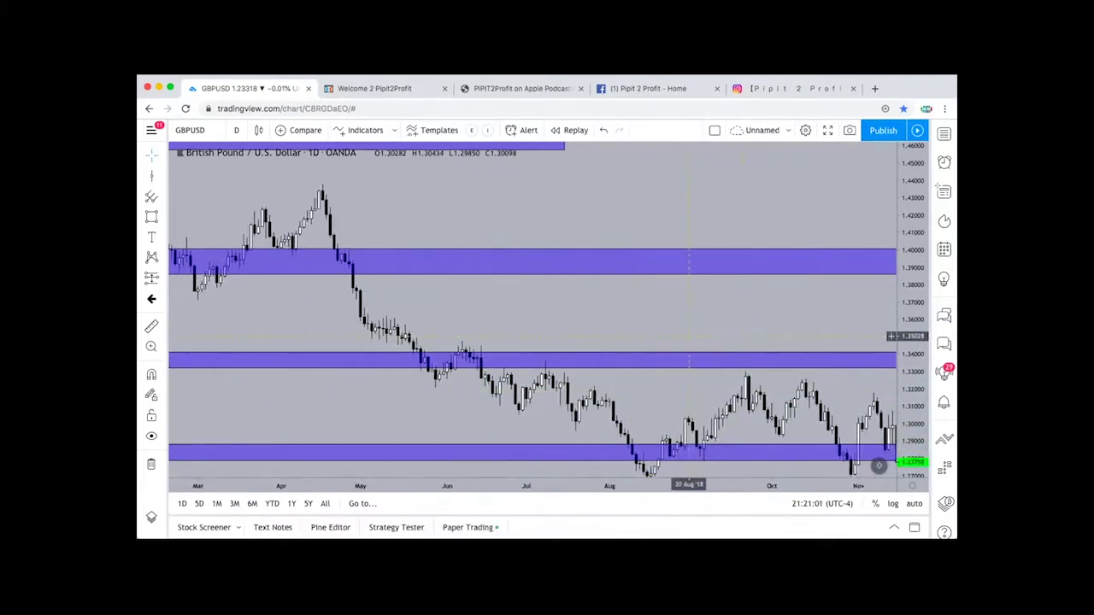
{"action": "scroll", "coordinate": [891, 356], "scroll_direction": "down", "scroll_amount": 2}
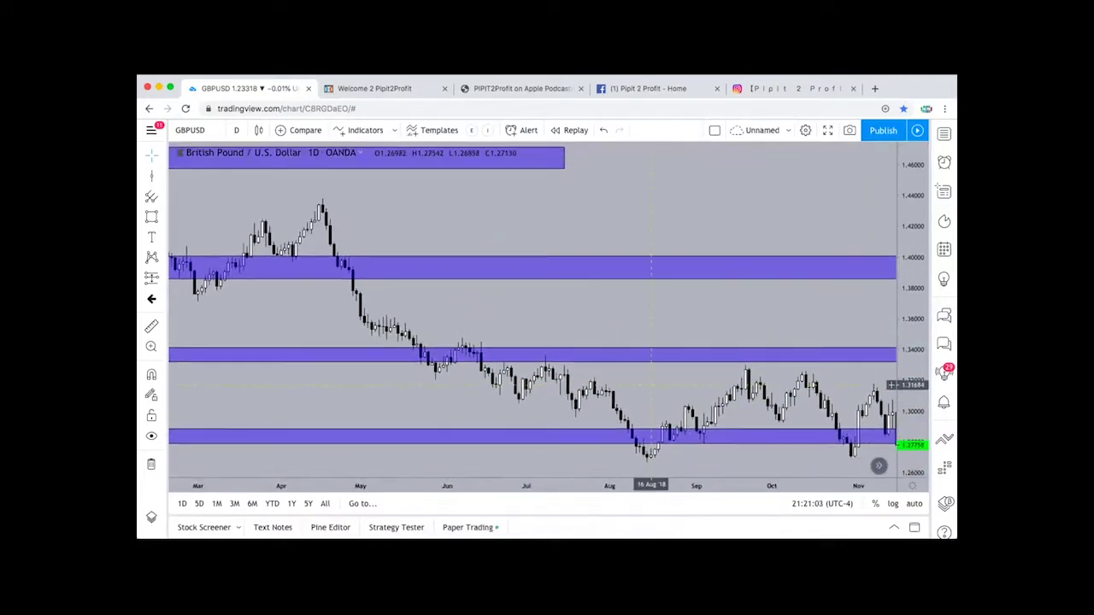
{"action": "scroll", "coordinate": [653, 385], "scroll_direction": "down", "scroll_amount": 3}
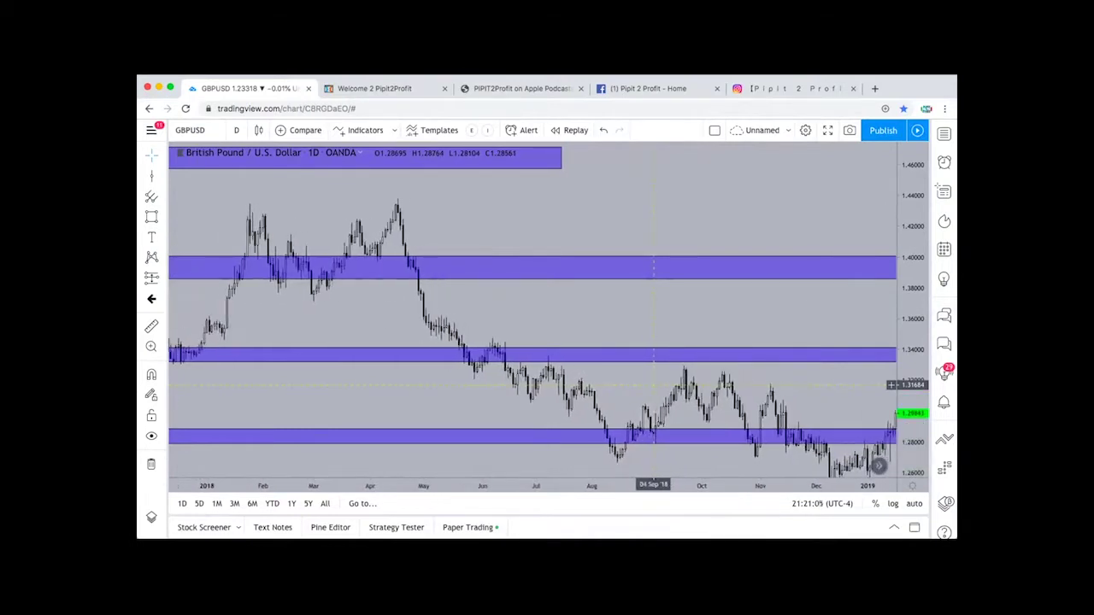
{"action": "scroll", "coordinate": [653, 385], "scroll_direction": "down", "scroll_amount": 3}
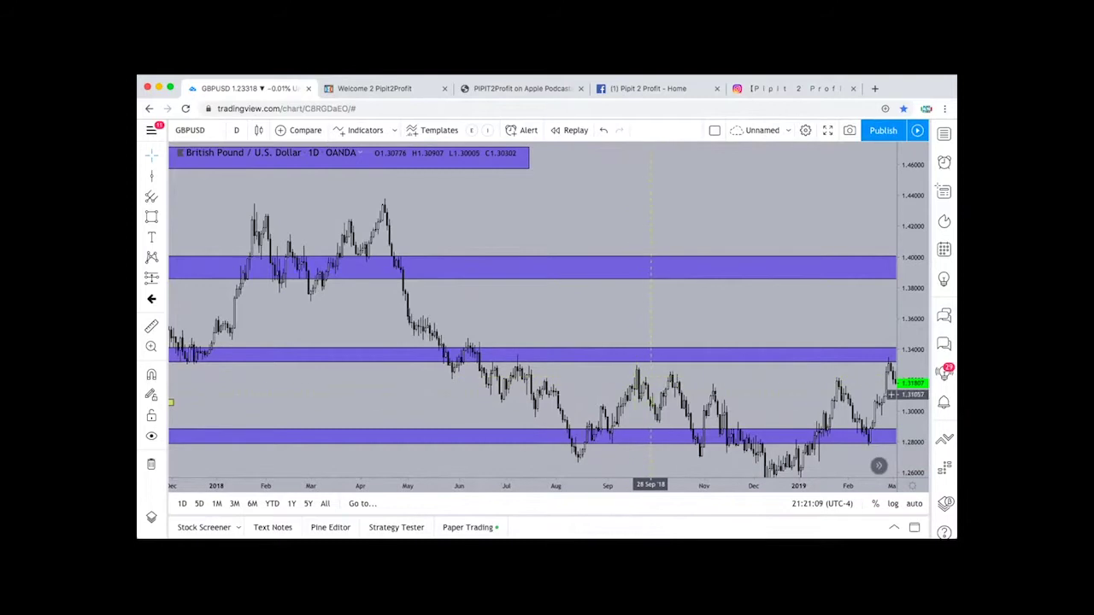
{"action": "scroll", "coordinate": [672, 400], "scroll_direction": "up", "scroll_amount": 3}
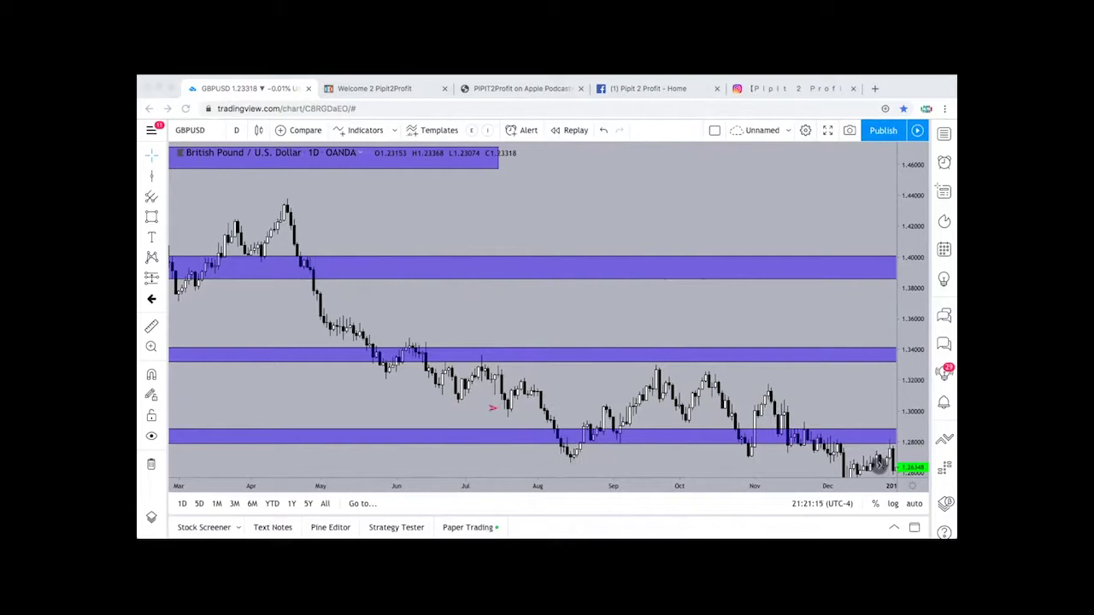
{"action": "mouse_move", "coordinate": [496, 409]}
{"action": "left_mouse_down"}
{"action": "mouse_move", "coordinate": [649, 407]}
{"action": "mouse_move", "coordinate": [607, 414]}
{"action": "mouse_move", "coordinate": [615, 432]}
{"action": "left_mouse_up"}
{"action": "left_click_drag", "start_coordinate": [573, 468], "coordinate": [584, 424]}
{"action": "key", "text": "Escape"}
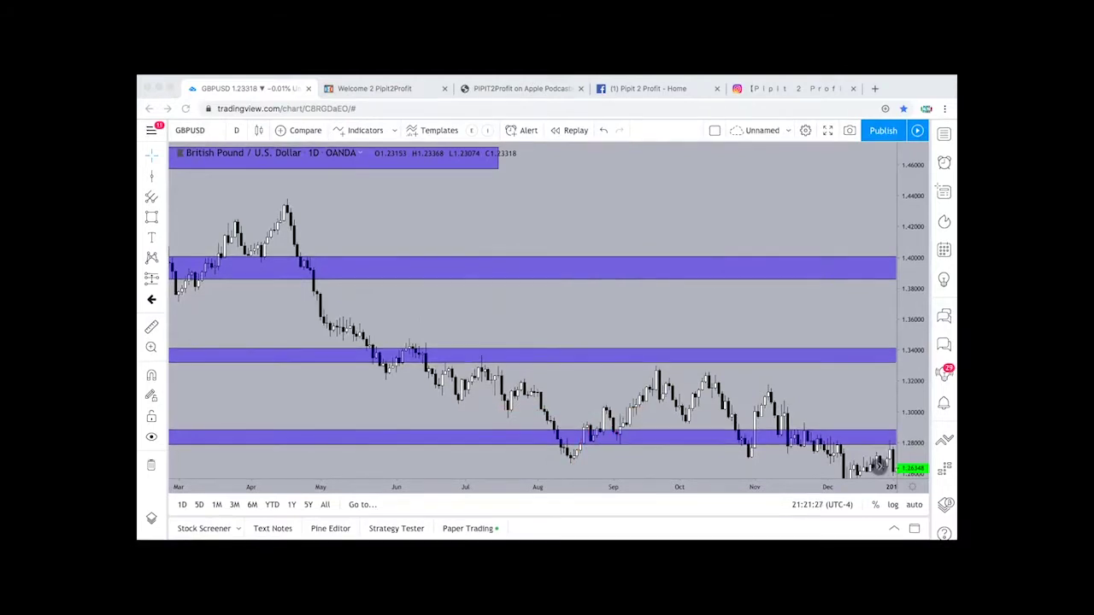
Step: Draw a yellow rectangle zone from 13 July to 21 September 2018 between about 1.304 and 1.299
{"action": "scroll", "coordinate": [880, 464], "scroll_direction": "up", "scroll_amount": 5}
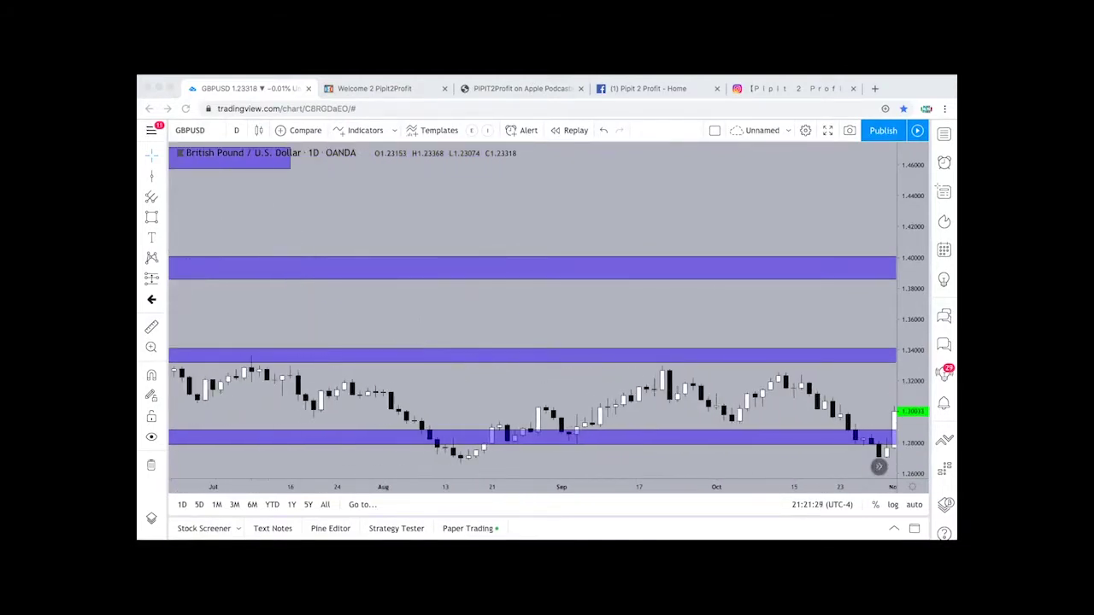
{"action": "left_click", "coordinate": [531, 309]}
{"action": "left_click_drag", "start_coordinate": [913, 398], "coordinate": [912, 302]}
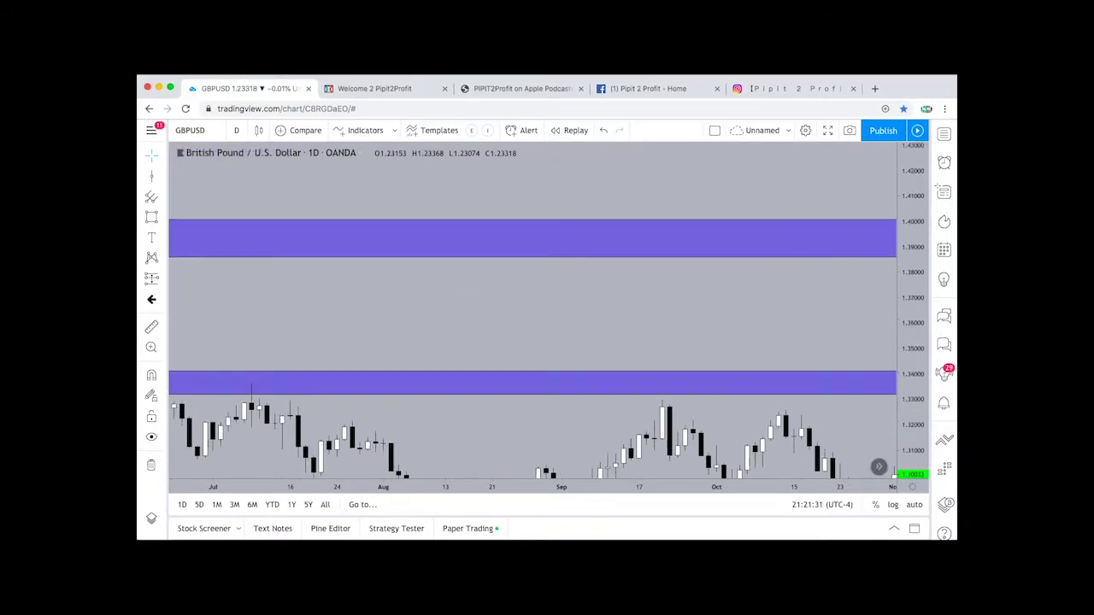
{"action": "left_click_drag", "start_coordinate": [485, 435], "coordinate": [538, 265]}
{"action": "scroll", "coordinate": [539, 265], "scroll_direction": "down", "scroll_amount": 5}
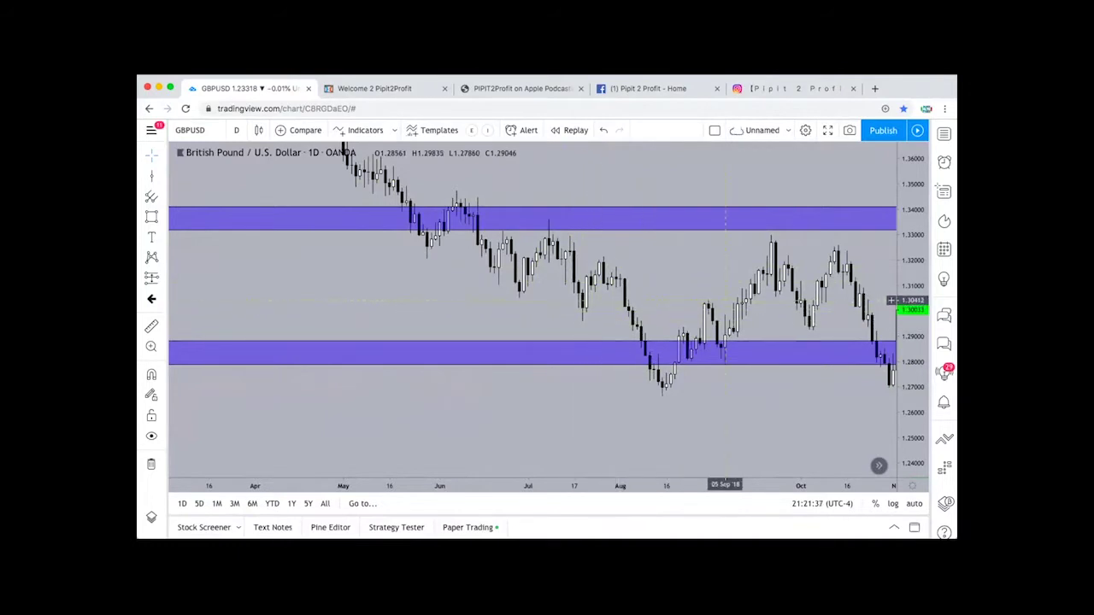
{"action": "left_click", "coordinate": [159, 216]}
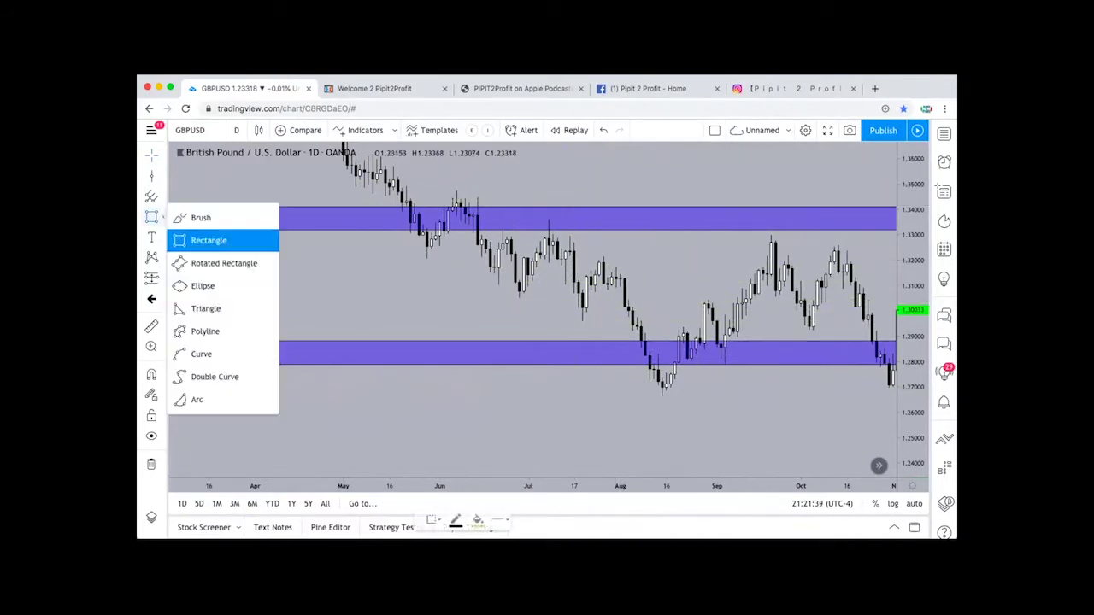
{"action": "left_click", "coordinate": [210, 239]}
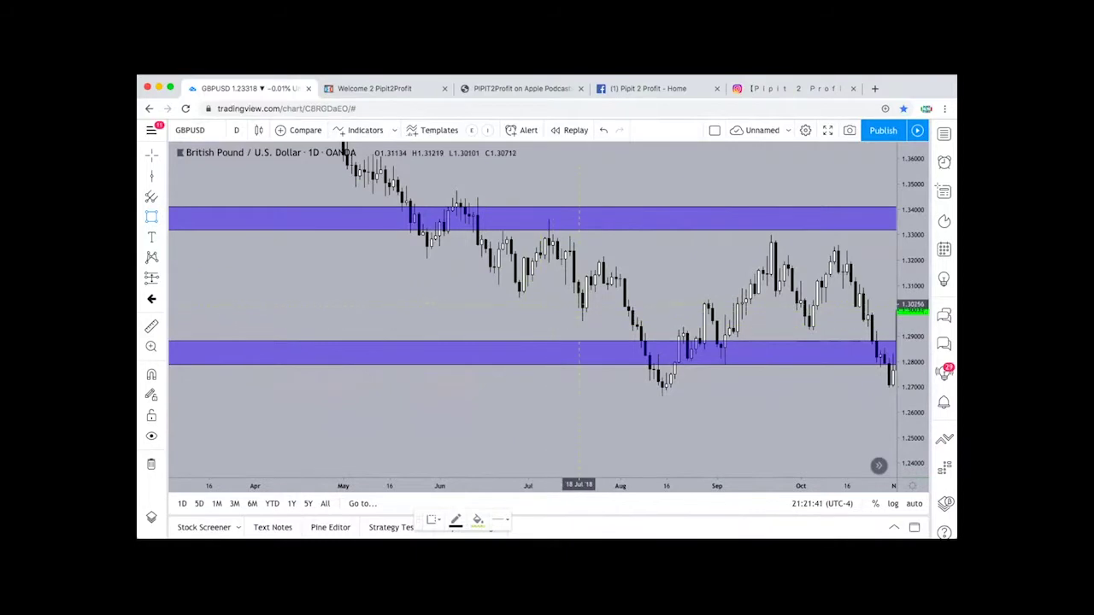
{"action": "left_click_drag", "start_coordinate": [565, 301], "coordinate": [775, 312]}
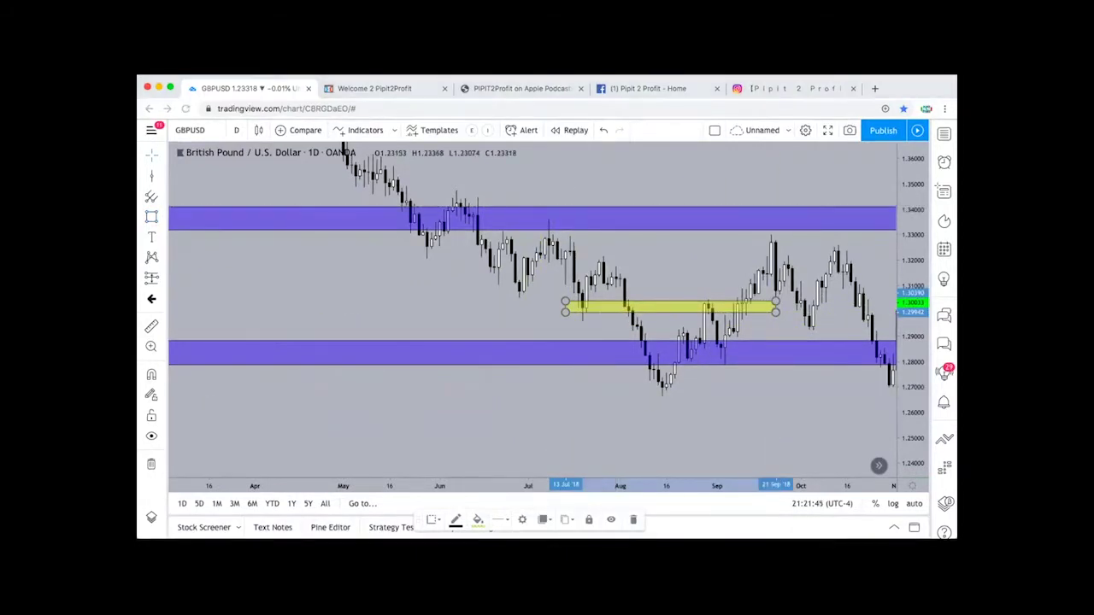
Step: Trace each price swing with connected arrows from the August 2018 low over the September and October highs to the late October low
{"action": "mouse_move", "coordinate": [661, 393]}
{"action": "left_mouse_down"}
{"action": "mouse_move", "coordinate": [682, 324]}
{"action": "mouse_move", "coordinate": [693, 346]}
{"action": "mouse_move", "coordinate": [704, 301]}
{"action": "mouse_move", "coordinate": [722, 349]}
{"action": "mouse_move", "coordinate": [769, 232]}
{"action": "mouse_move", "coordinate": [779, 297]}
{"action": "mouse_move", "coordinate": [791, 267]}
{"action": "mouse_move", "coordinate": [813, 329]}
{"action": "mouse_move", "coordinate": [837, 255]}
{"action": "mouse_move", "coordinate": [892, 398]}
{"action": "left_mouse_up"}
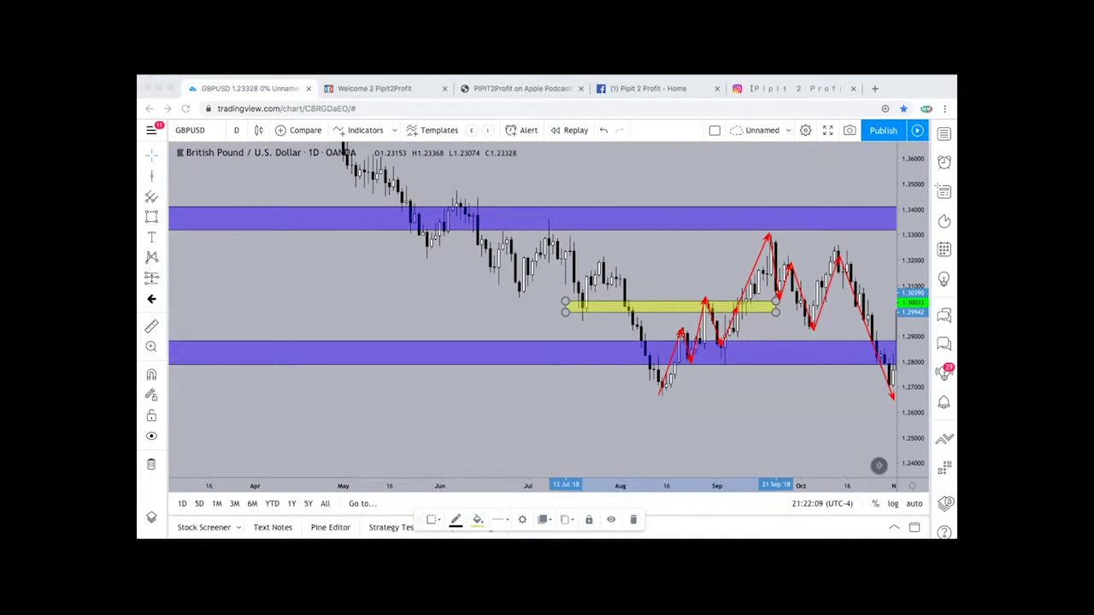
Step: Clear the arrows, redraw them along the swings from the August 2018 low, run one through the yellow zone, and clear the drawings
{"action": "key", "text": "Escape"}
{"action": "mouse_move", "coordinate": [660, 404]}
{"action": "left_mouse_down"}
{"action": "mouse_move", "coordinate": [682, 331]}
{"action": "mouse_move", "coordinate": [688, 356]}
{"action": "mouse_move", "coordinate": [704, 309]}
{"action": "mouse_move", "coordinate": [724, 348]}
{"action": "mouse_move", "coordinate": [773, 239]}
{"action": "mouse_move", "coordinate": [779, 303]}
{"action": "mouse_move", "coordinate": [790, 257]}
{"action": "left_mouse_up"}
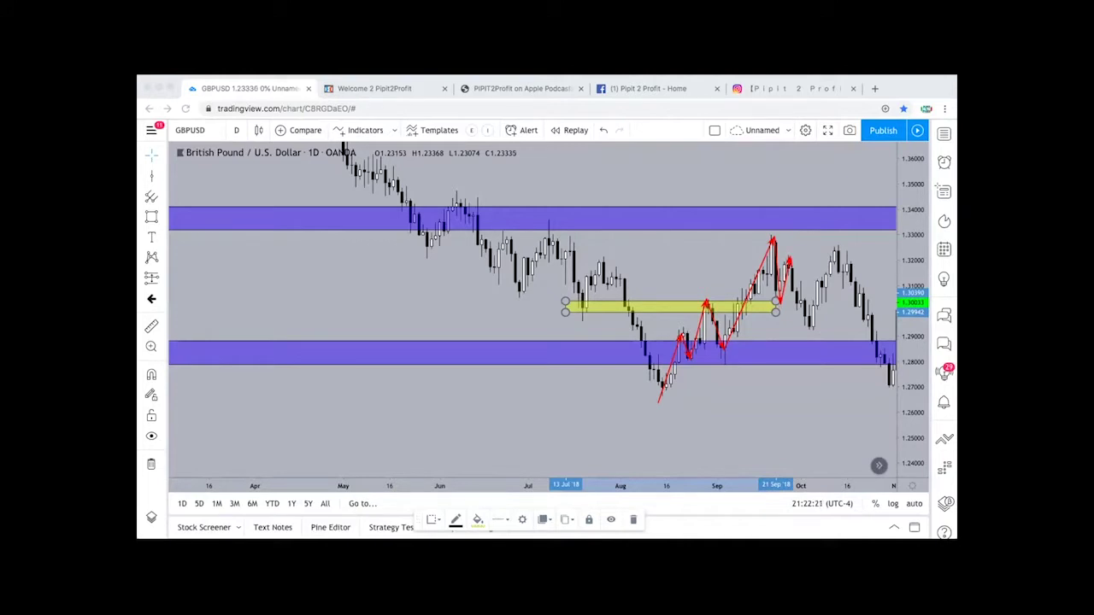
{"action": "left_click_drag", "start_coordinate": [794, 241], "coordinate": [805, 324]}
{"action": "left_click_drag", "start_coordinate": [588, 308], "coordinate": [885, 305]}
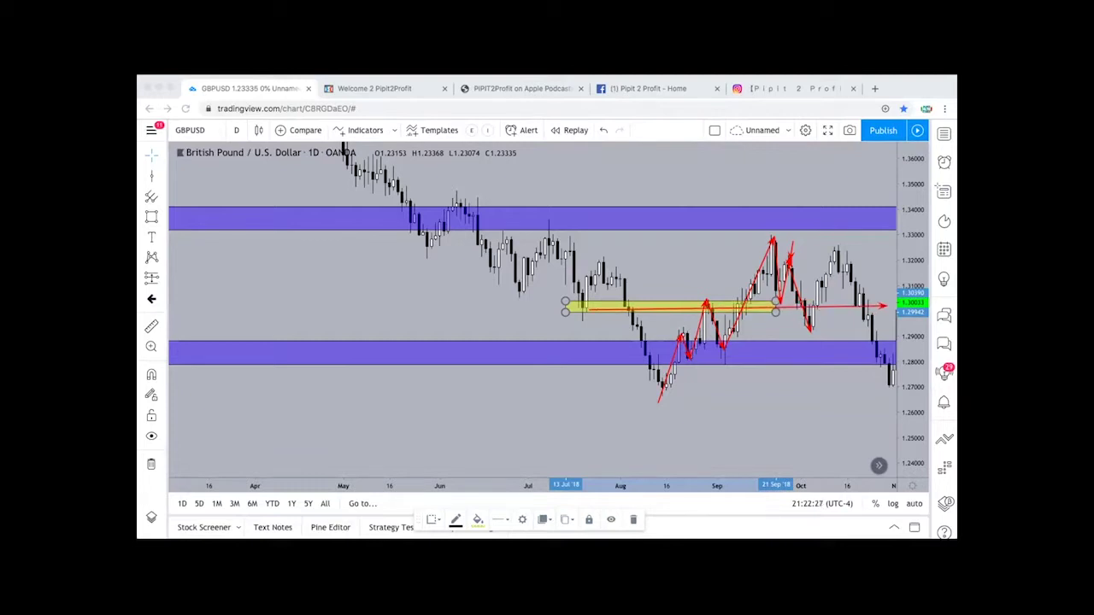
{"action": "mouse_move", "coordinate": [808, 327]}
{"action": "left_mouse_down"}
{"action": "mouse_move", "coordinate": [835, 250]}
{"action": "mouse_move", "coordinate": [883, 366]}
{"action": "left_mouse_up"}
{"action": "key", "text": "Escape"}
Step: Mark the September and October 2018 highs with short arrows, draw a long downward arrow below the May to July decline, and clear them
{"action": "mouse_move", "coordinate": [791, 234]}
{"action": "left_mouse_down"}
{"action": "mouse_move", "coordinate": [790, 259]}
{"action": "mouse_move", "coordinate": [836, 250]}
{"action": "mouse_move", "coordinate": [850, 258]}
{"action": "left_mouse_up"}
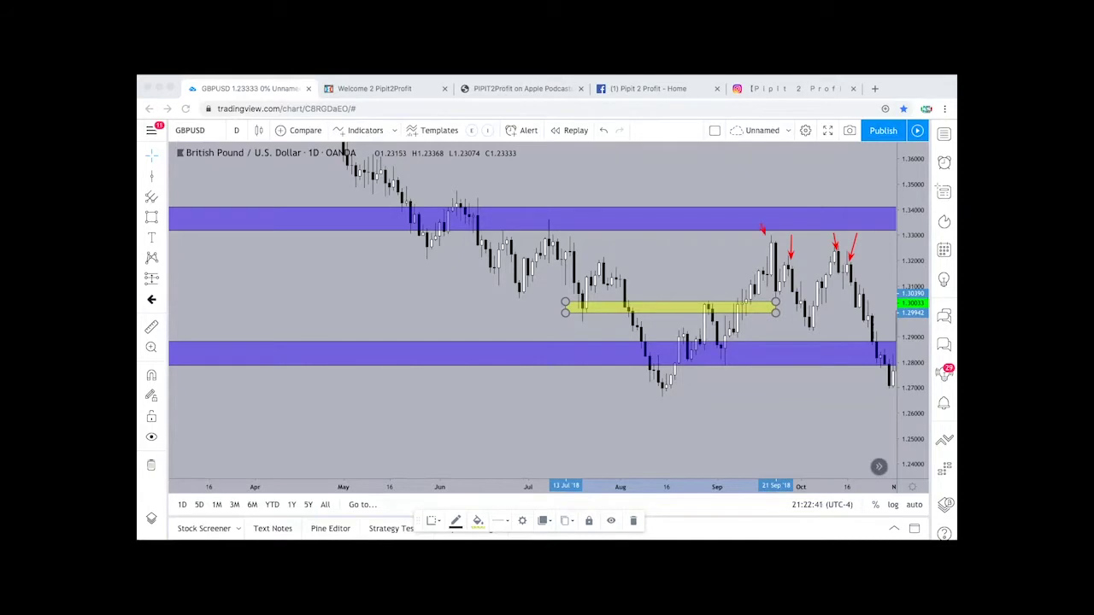
{"action": "left_click_drag", "start_coordinate": [764, 231], "coordinate": [770, 241]}
{"action": "left_click_drag", "start_coordinate": [337, 228], "coordinate": [602, 432]}
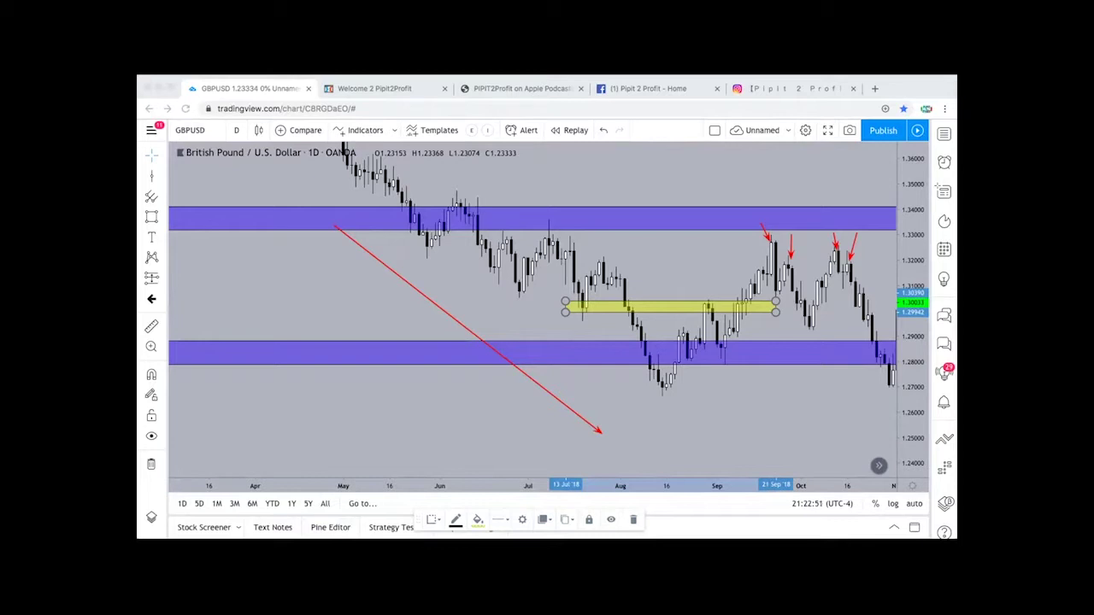
{"action": "key", "text": "Escape"}
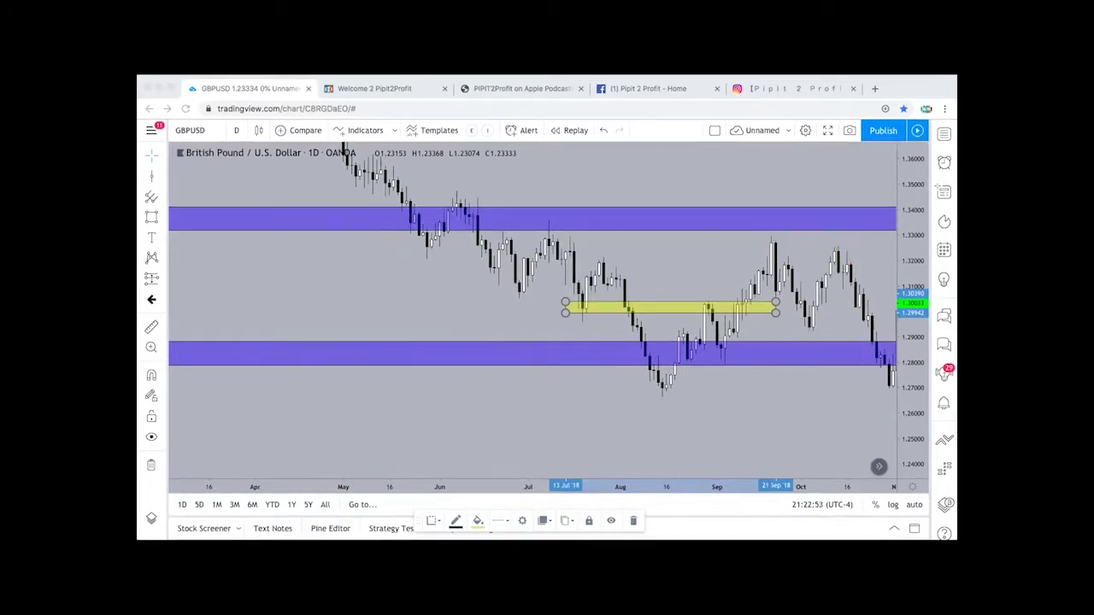
Step: Start a bar replay around 30 August 2018, where price meets the yellow zone, and play it forward
{"action": "scroll", "coordinate": [386, 158], "scroll_direction": "right", "scroll_amount": 2}
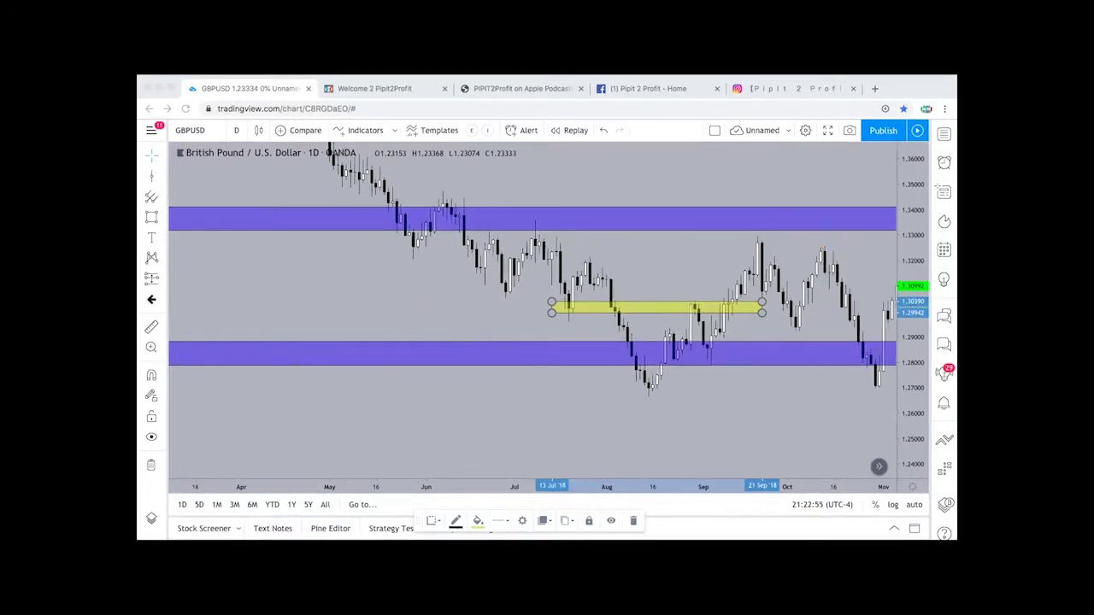
{"action": "scroll", "coordinate": [530, 317], "scroll_direction": "right", "scroll_amount": 6}
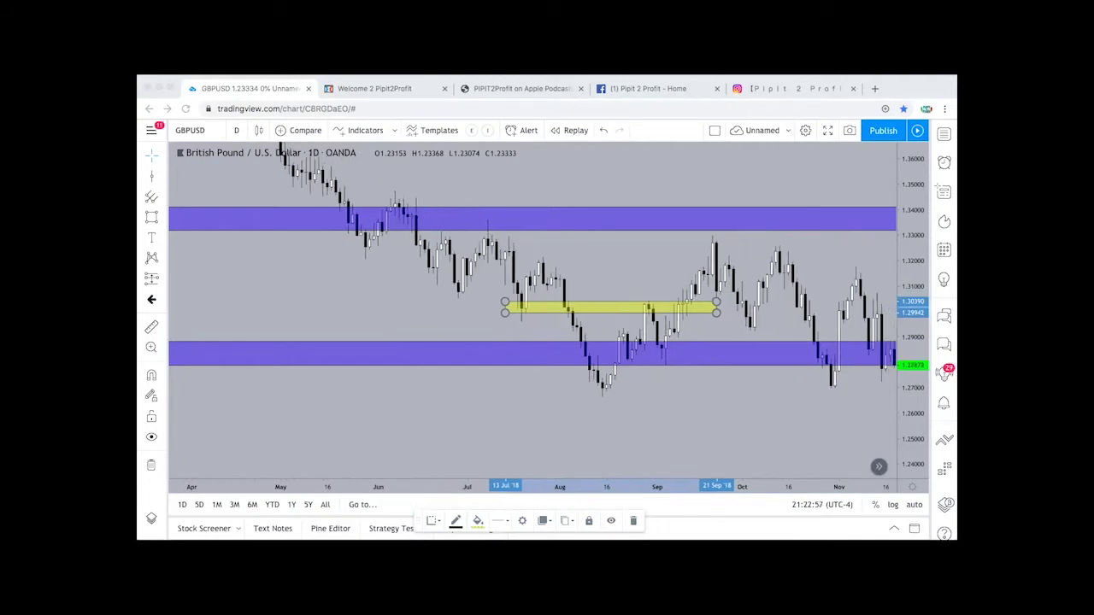
{"action": "scroll", "coordinate": [530, 316], "scroll_direction": "right", "scroll_amount": 2}
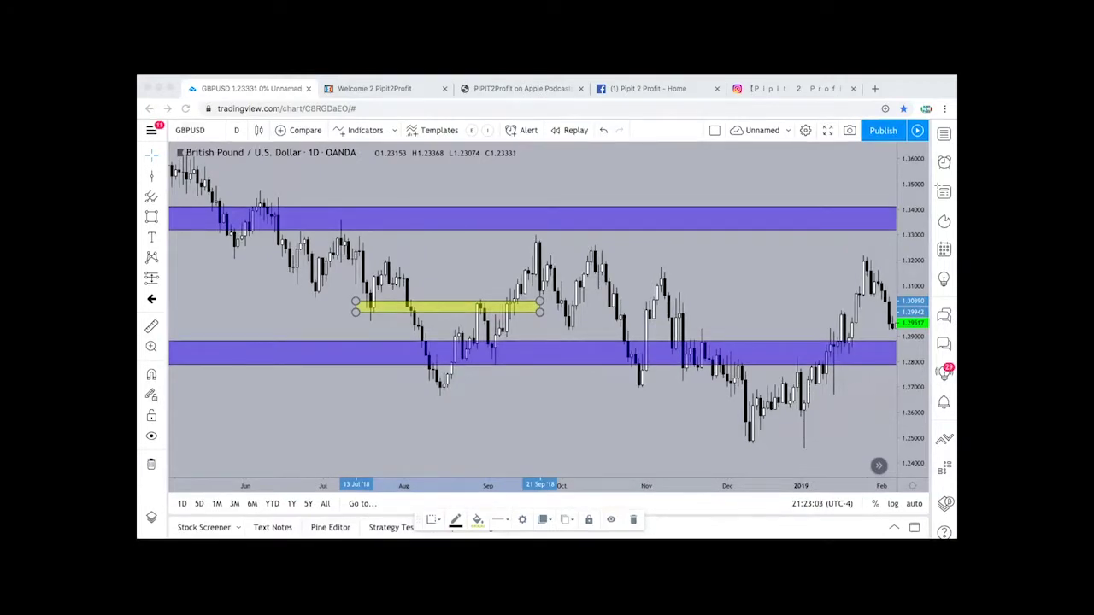
{"action": "scroll", "coordinate": [530, 316], "scroll_direction": "left", "scroll_amount": 3}
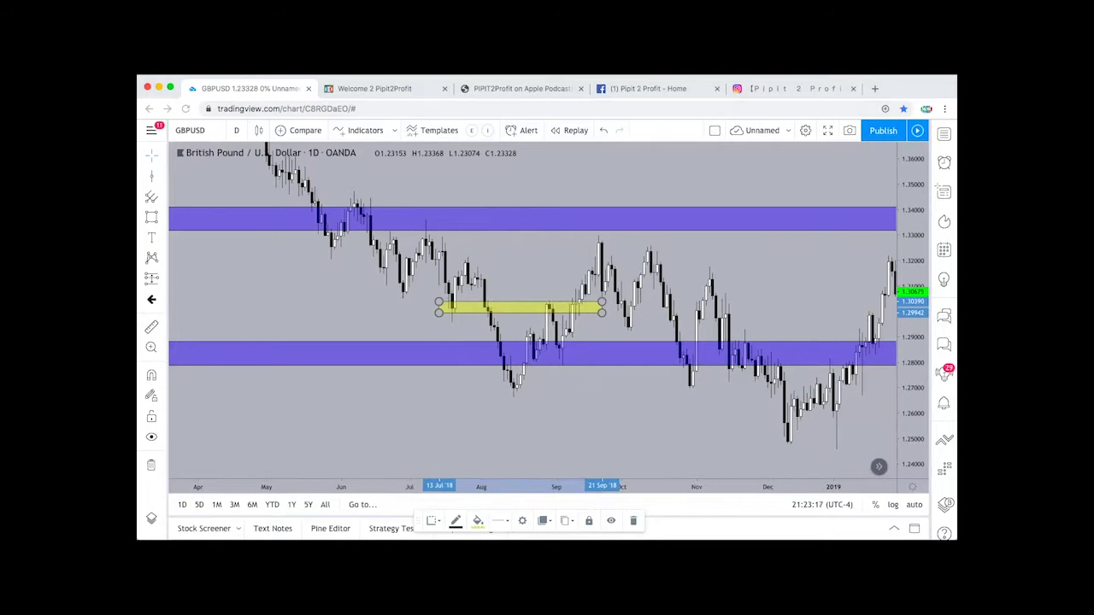
{"action": "left_click", "coordinate": [570, 131]}
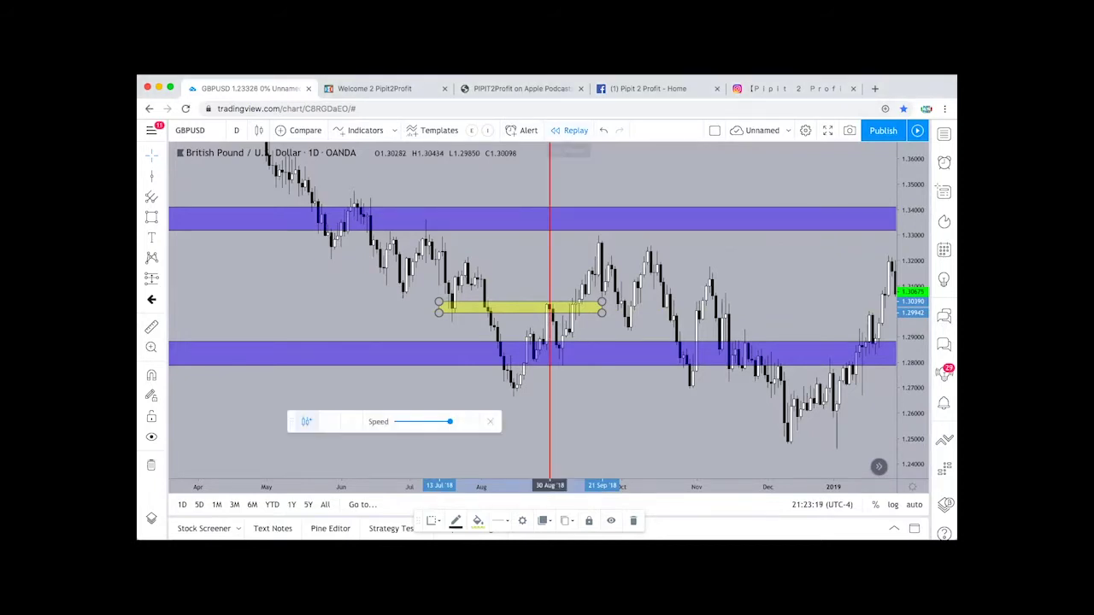
{"action": "left_click", "coordinate": [549, 410]}
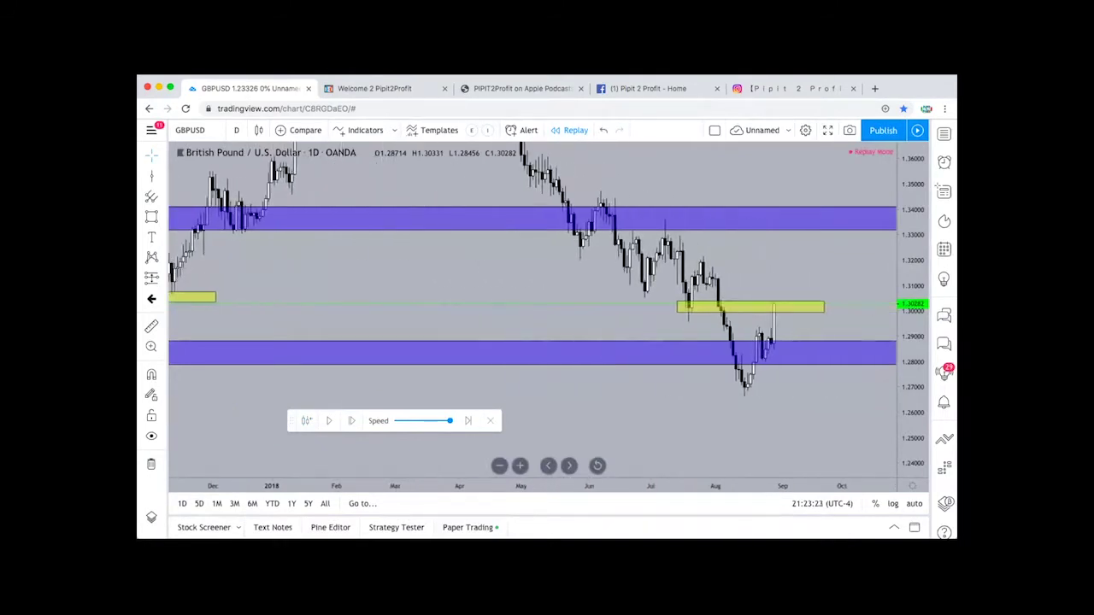
{"action": "scroll", "coordinate": [550, 401], "scroll_direction": "up", "scroll_amount": 3}
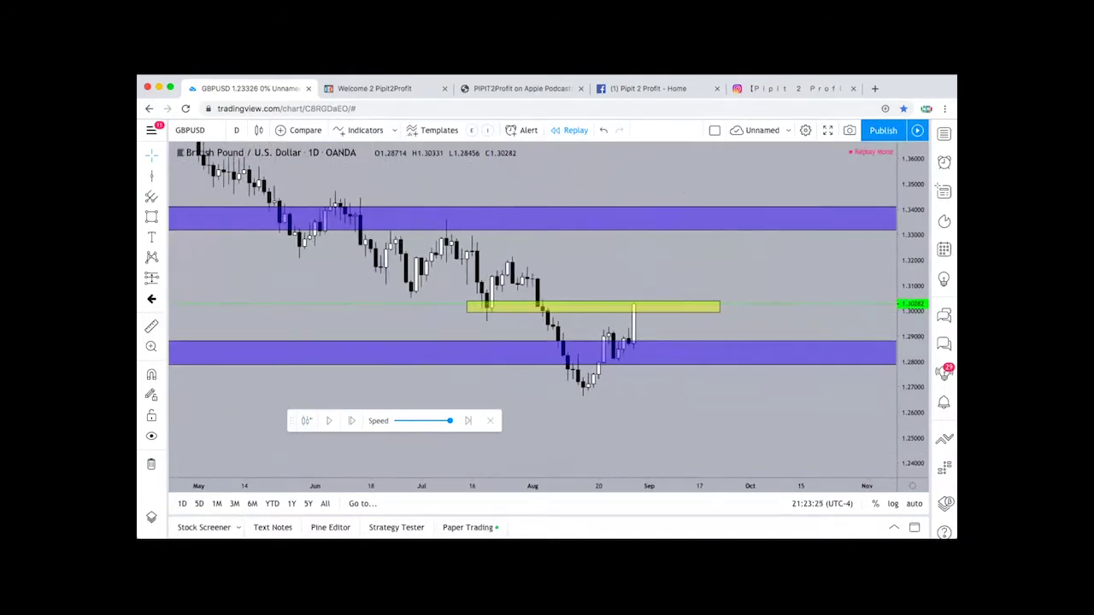
{"action": "left_click", "coordinate": [328, 420]}
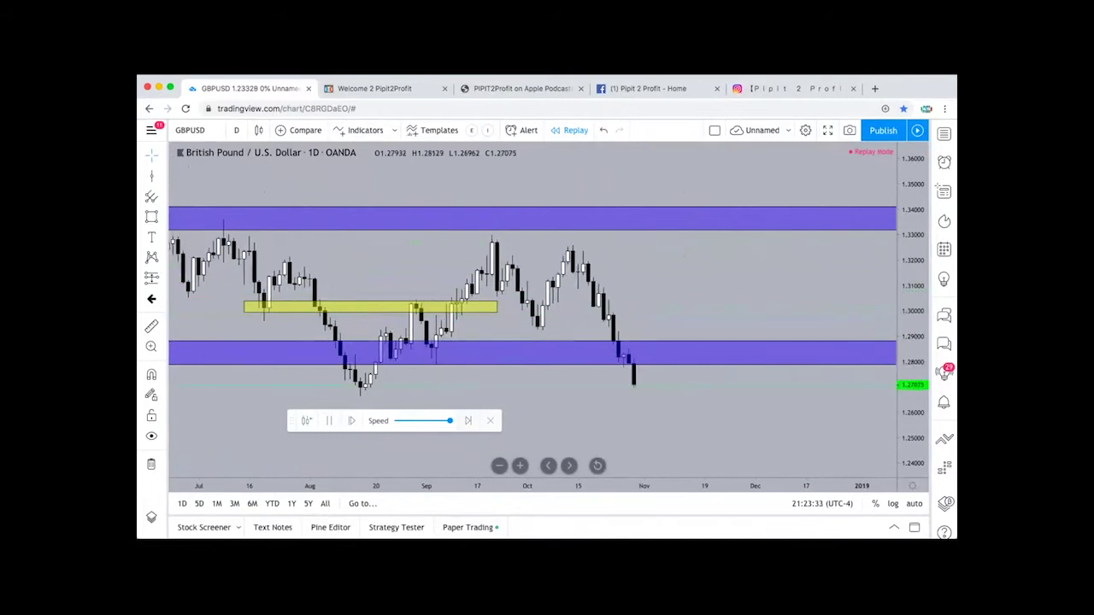
Step: Pause the replay in late November 2018 and exit replay mode
{"action": "left_click", "coordinate": [490, 421]}
{"action": "left_click", "coordinate": [580, 370]}
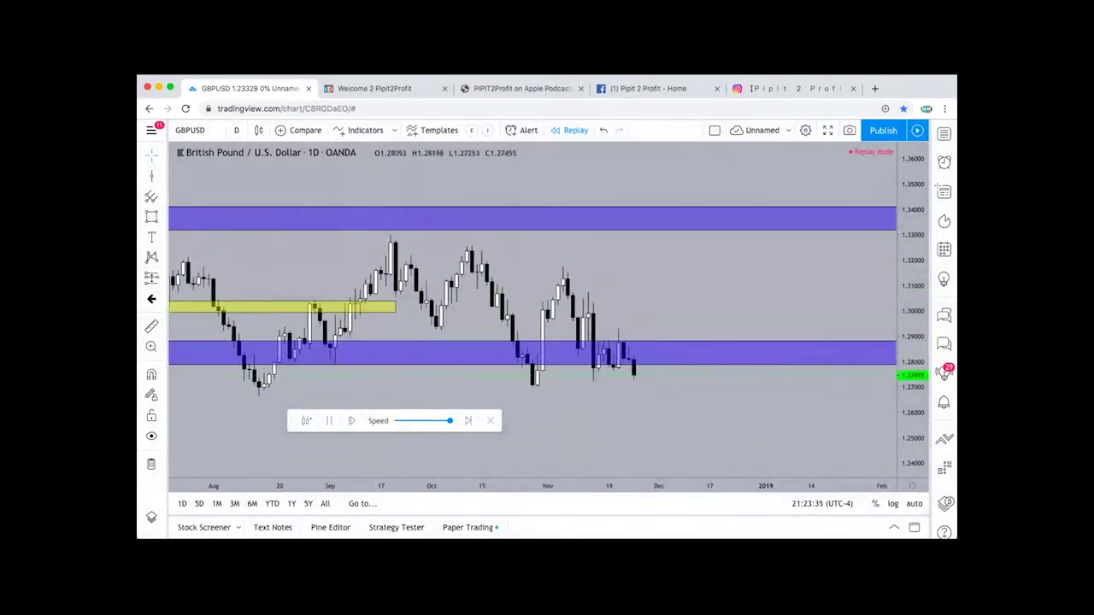
{"action": "left_click", "coordinate": [329, 420]}
{"action": "scroll", "coordinate": [419, 375], "scroll_direction": "down", "scroll_amount": 2}
{"action": "scroll", "coordinate": [419, 374], "scroll_direction": "down", "scroll_amount": 2}
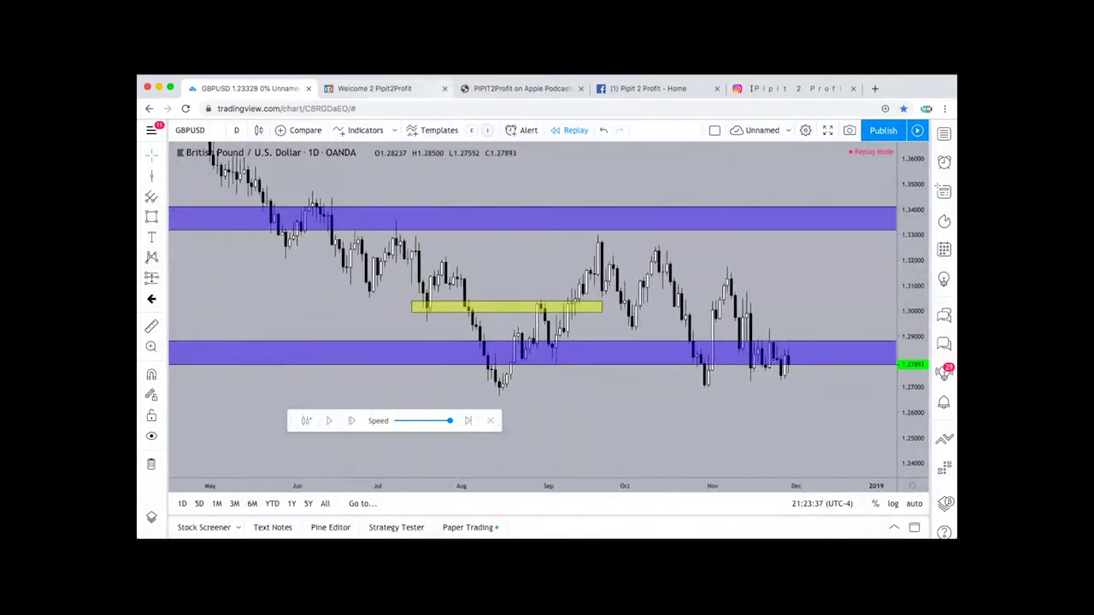
{"action": "left_click", "coordinate": [490, 420]}
{"action": "left_click", "coordinate": [625, 369]}
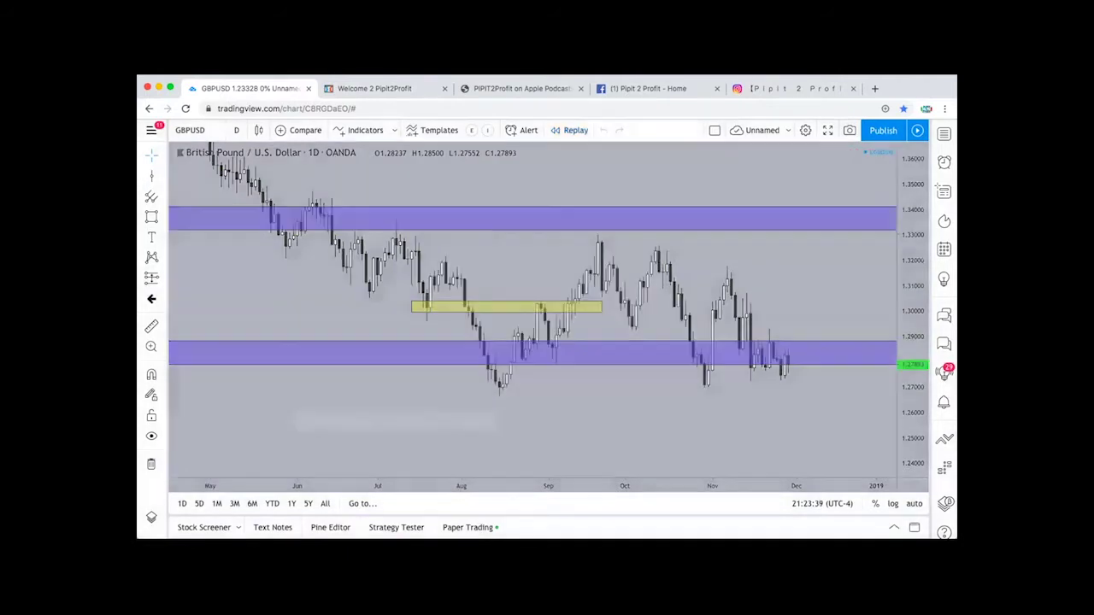
Step: Restart the bar replay from the 30 August 2018 candle inside the yellow zone
{"action": "scroll", "coordinate": [601, 358], "scroll_direction": "left", "scroll_amount": 15}
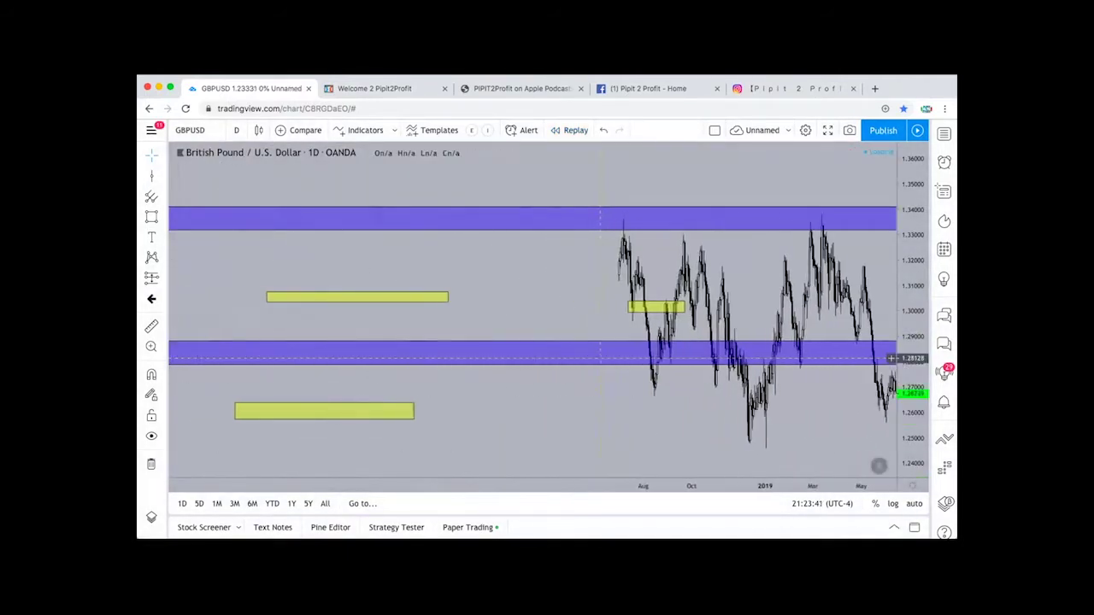
{"action": "scroll", "coordinate": [601, 358], "scroll_direction": "left", "scroll_amount": 10}
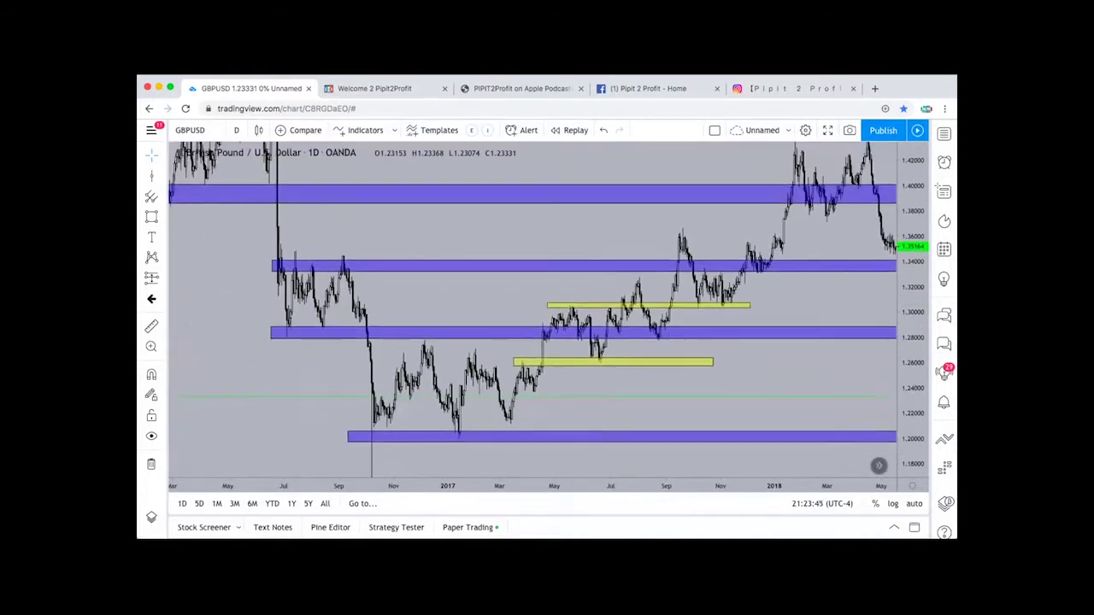
{"action": "scroll", "coordinate": [780, 388], "scroll_direction": "right", "scroll_amount": 10}
{"action": "scroll", "coordinate": [780, 389], "scroll_direction": "up", "scroll_amount": 5}
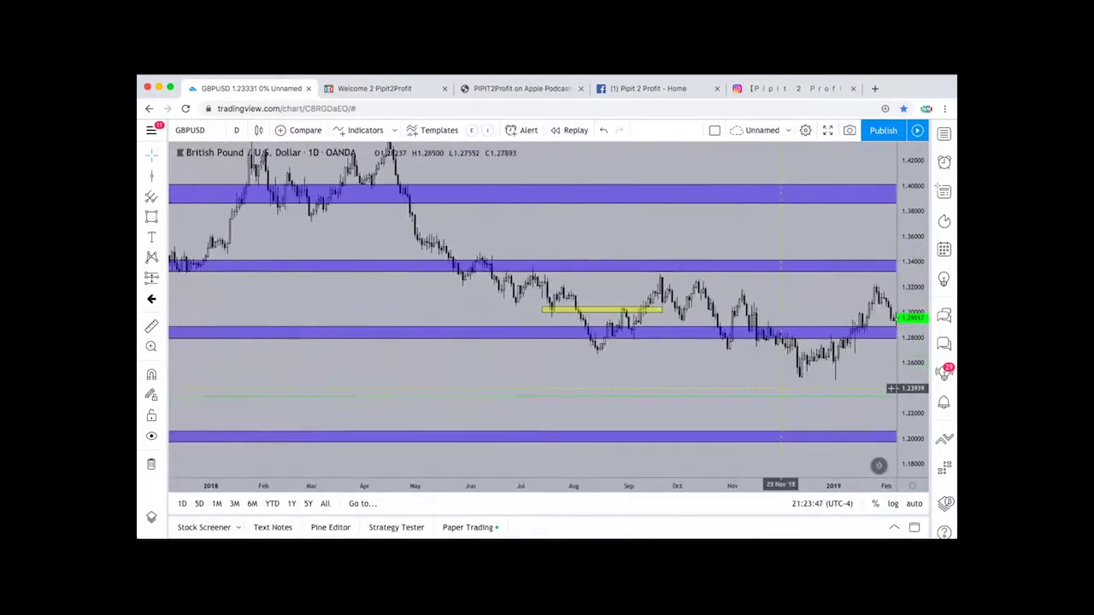
{"action": "left_click_drag", "start_coordinate": [912, 387], "coordinate": [913, 201]}
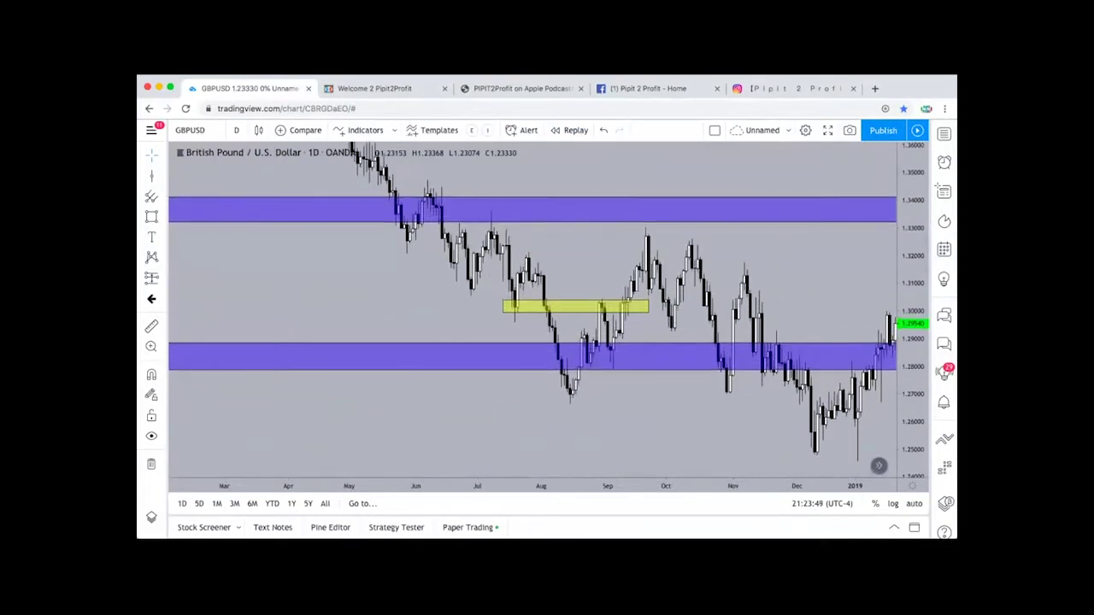
{"action": "scroll", "coordinate": [758, 197], "scroll_direction": "up", "scroll_amount": 3}
{"action": "left_click", "coordinate": [571, 130]}
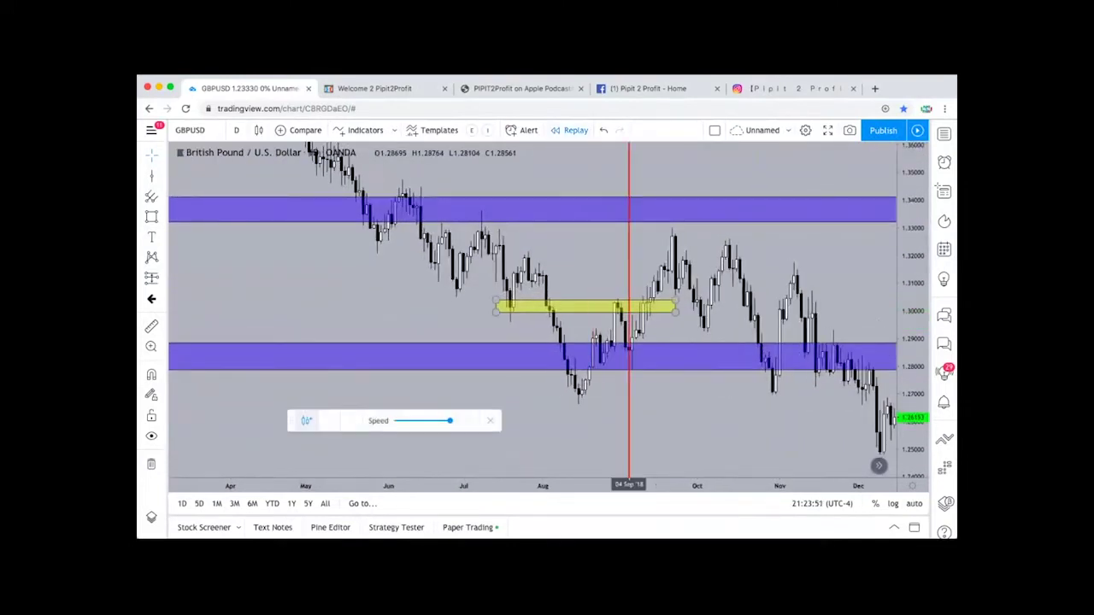
{"action": "left_click", "coordinate": [621, 307]}
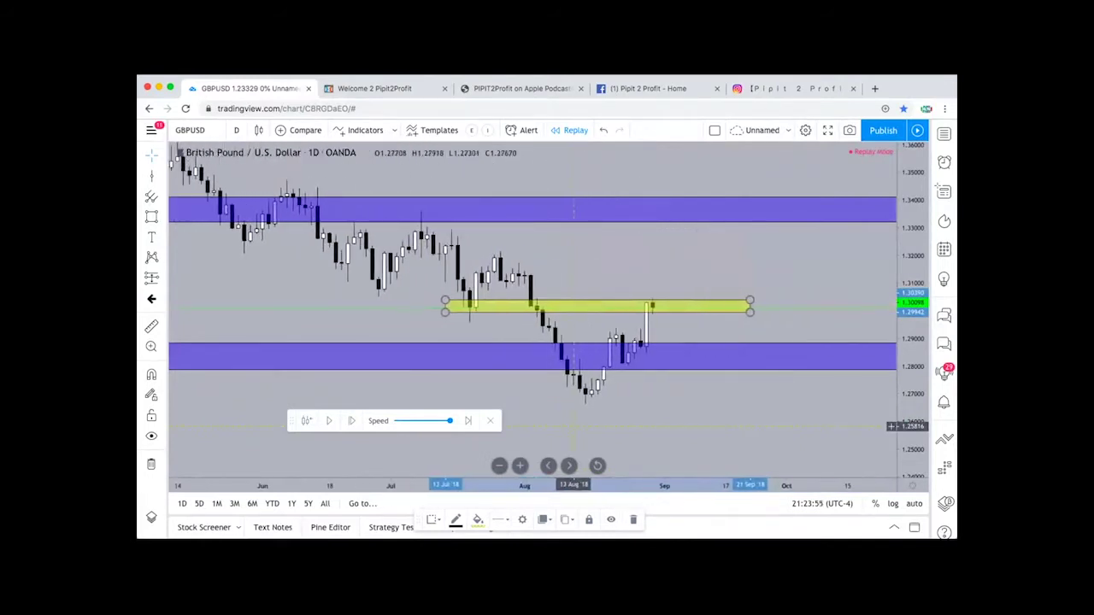
Step: Examine the 2018 decline and the rebound from the August low into the yellow zone
{"action": "scroll", "coordinate": [575, 425], "scroll_direction": "down", "scroll_amount": 4}
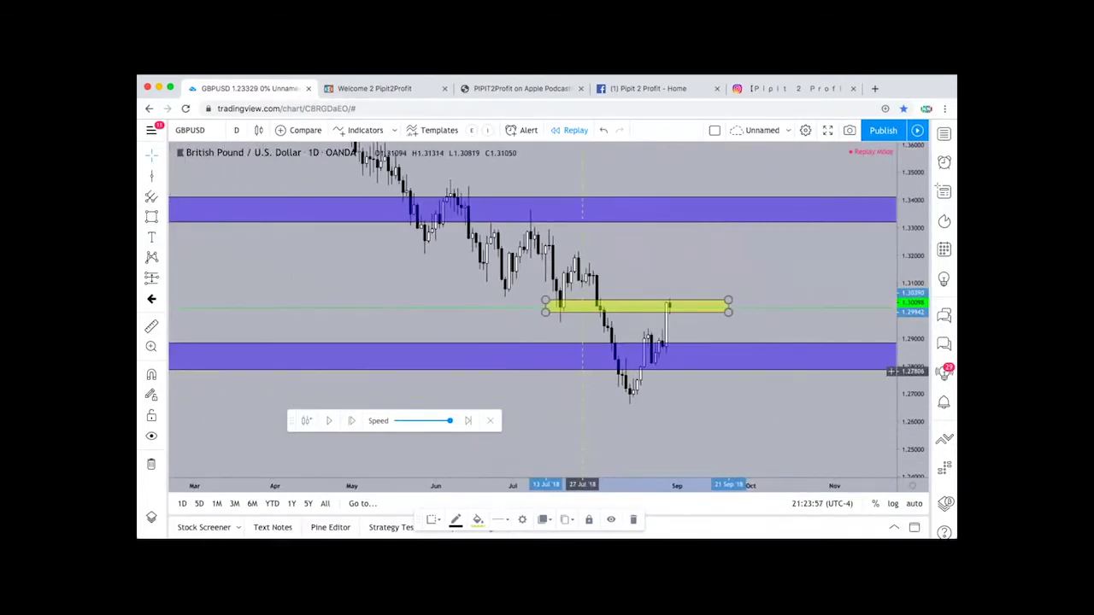
{"action": "scroll", "coordinate": [583, 372], "scroll_direction": "down", "scroll_amount": 1}
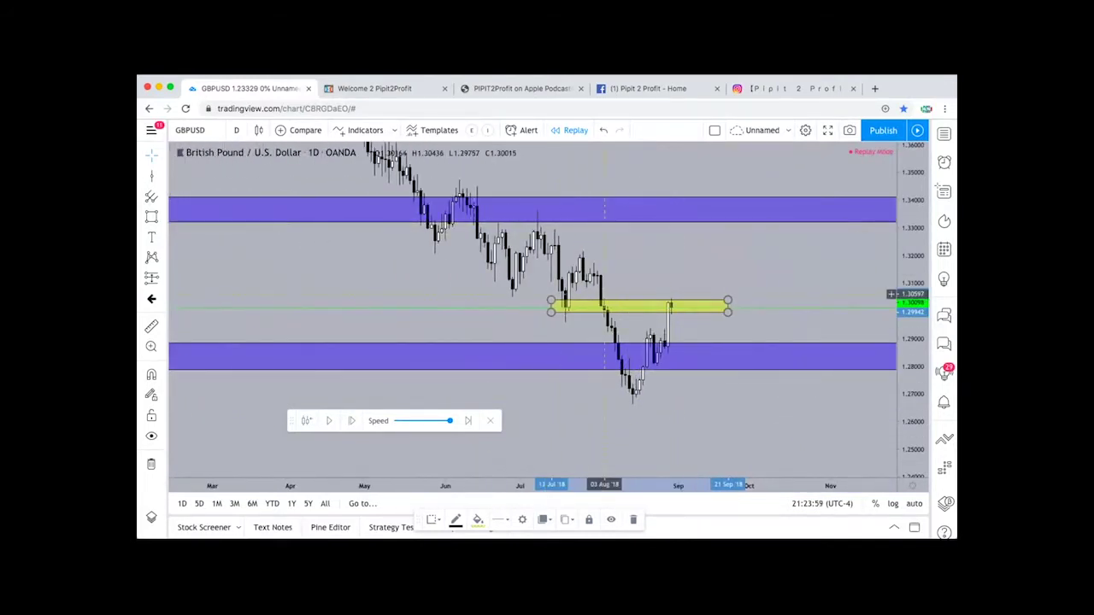
{"action": "right_click", "coordinate": [619, 376]}
{"action": "key", "text": "Escape"}
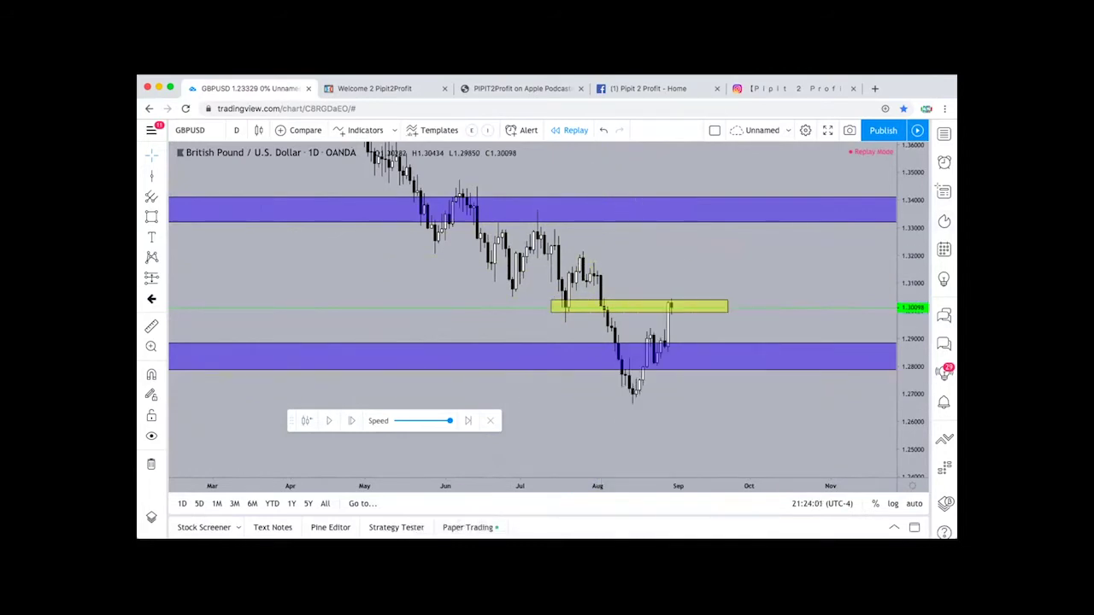
{"action": "scroll", "coordinate": [870, 356], "scroll_direction": "down", "scroll_amount": 3}
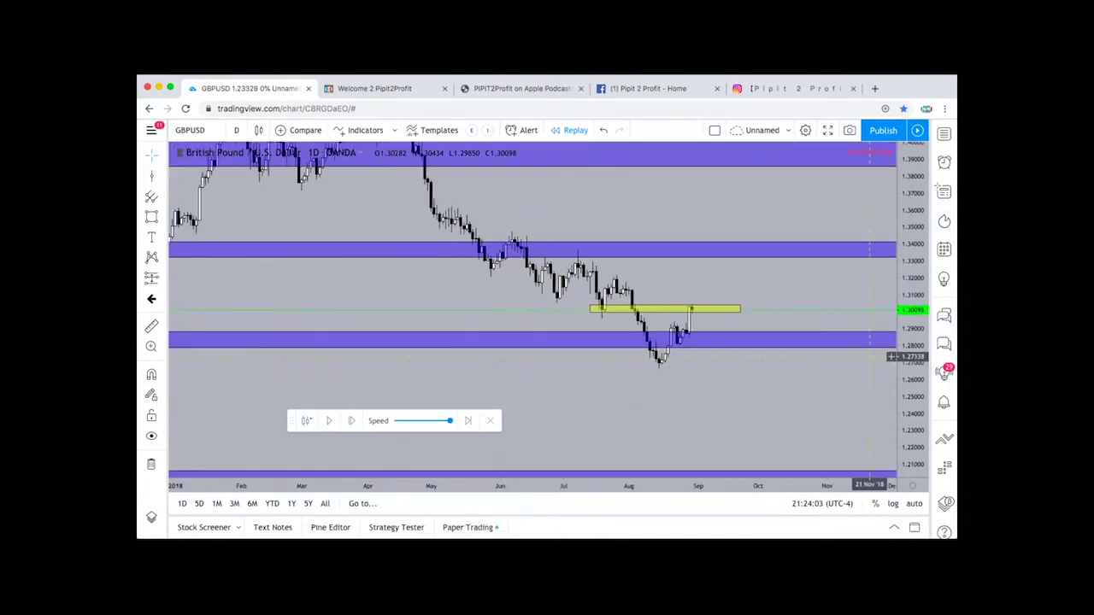
{"action": "scroll", "coordinate": [870, 357], "scroll_direction": "down", "scroll_amount": 2}
{"action": "scroll", "coordinate": [627, 303], "scroll_direction": "down", "scroll_amount": 1}
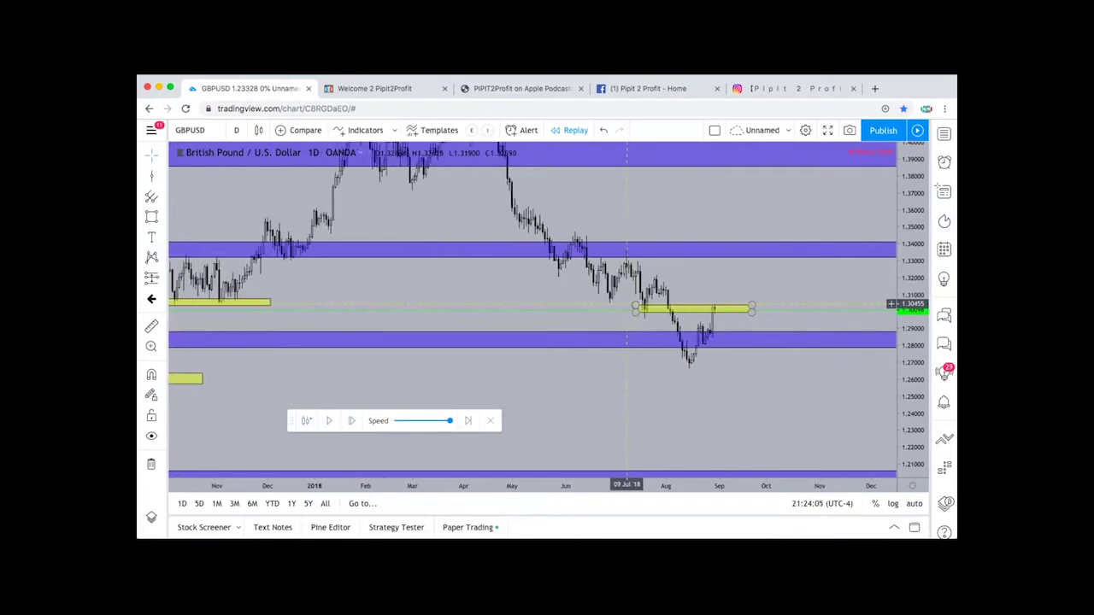
{"action": "scroll", "coordinate": [626, 303], "scroll_direction": "right", "scroll_amount": 5}
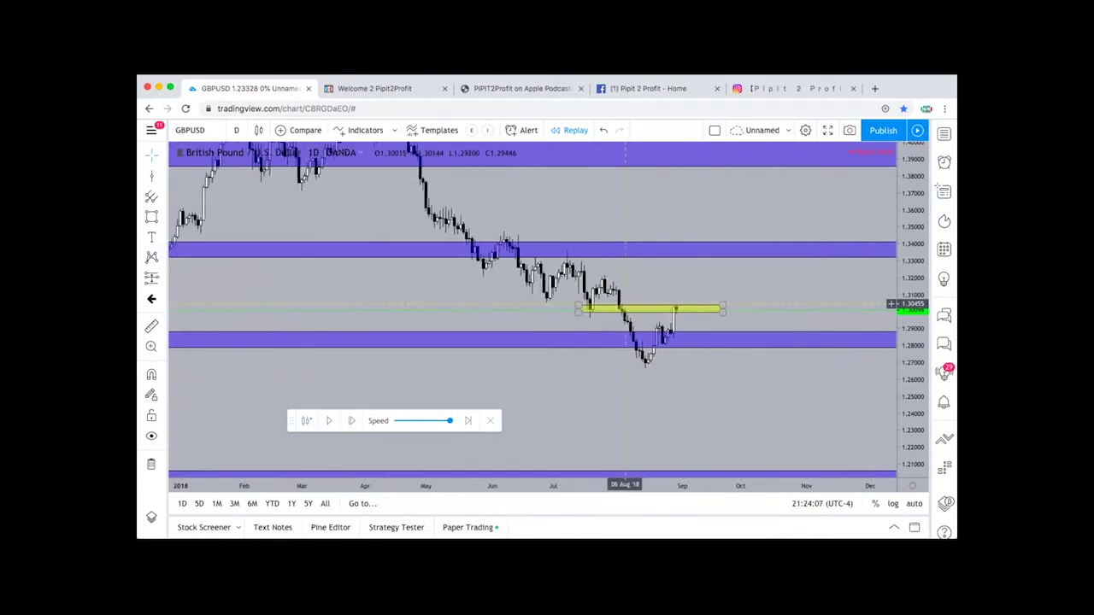
{"action": "scroll", "coordinate": [627, 304], "scroll_direction": "right", "scroll_amount": 3}
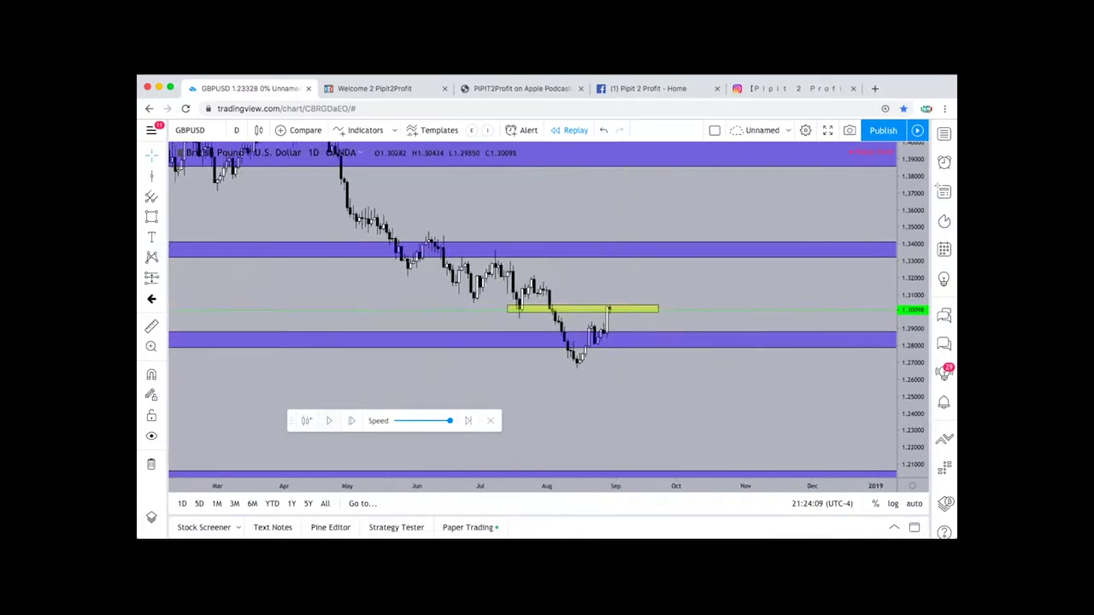
Step: Advance the replay to mid-September 2018 and move the yellow zone up to between about 1.320 and 1.316
{"action": "left_click", "coordinate": [328, 420]}
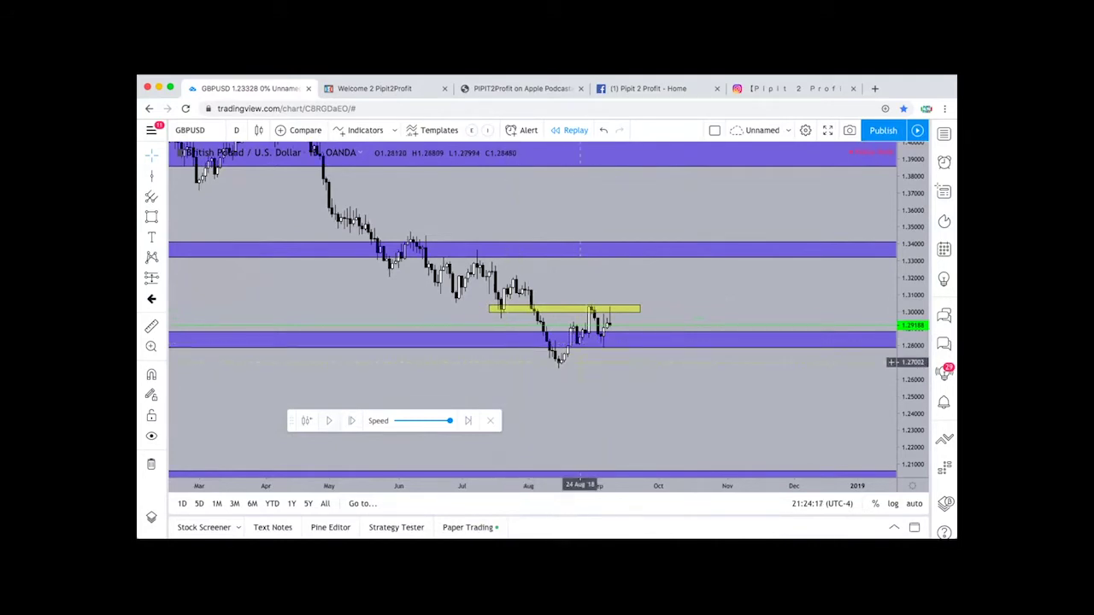
{"action": "left_click", "coordinate": [328, 421]}
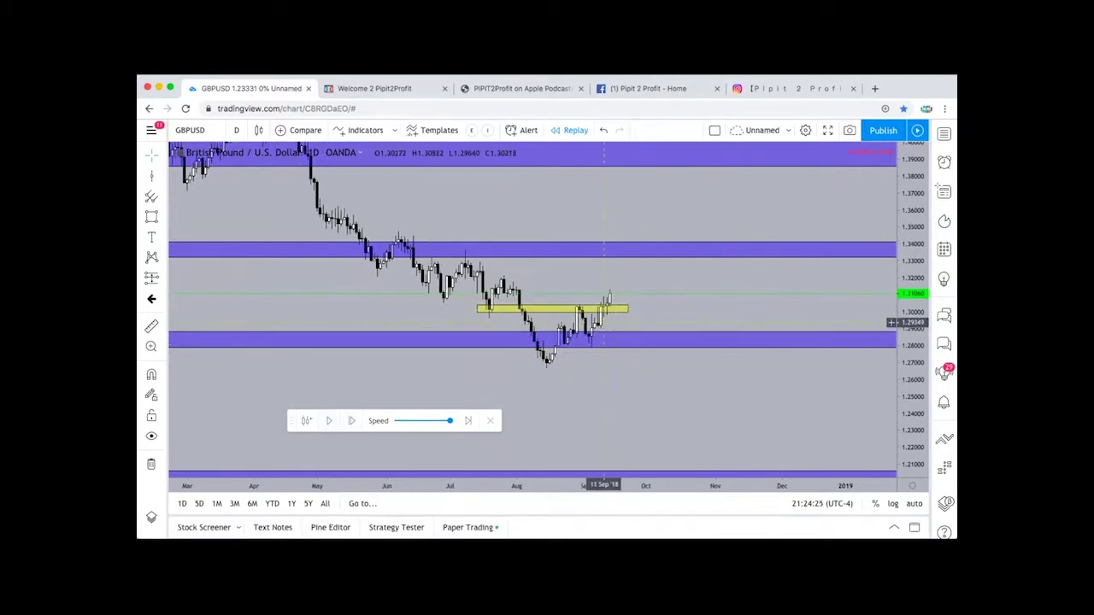
{"action": "left_click", "coordinate": [550, 314]}
{"action": "left_click_drag", "start_coordinate": [549, 313], "coordinate": [553, 286]}
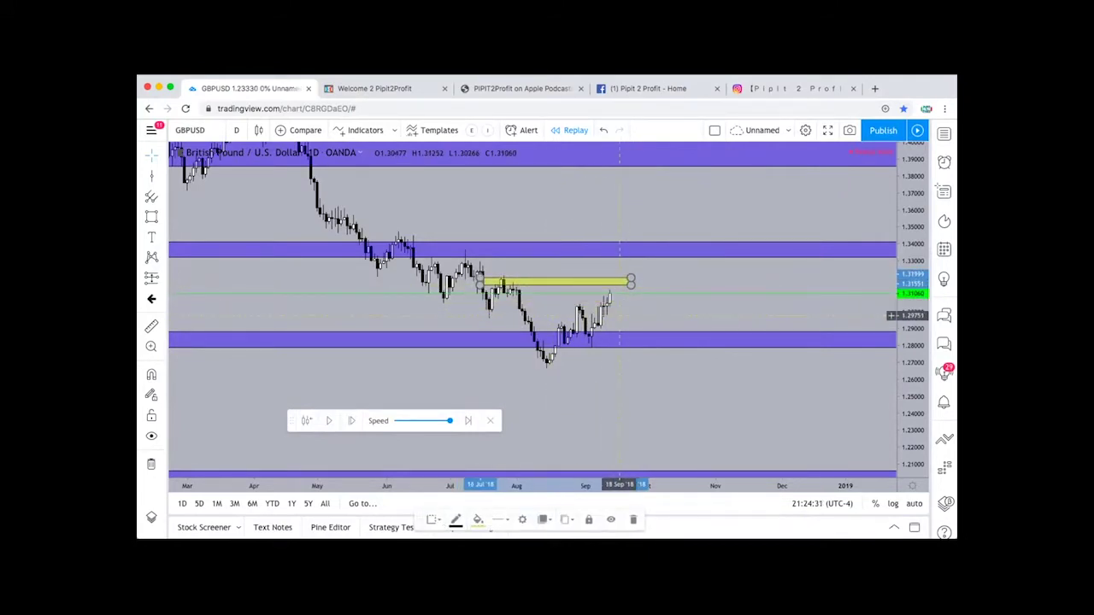
Step: Advance the replay to about 1 October 2018 and adjust the yellow zone to span 12 July to 22 October between about 1.329 and 1.322
{"action": "left_click", "coordinate": [328, 421]}
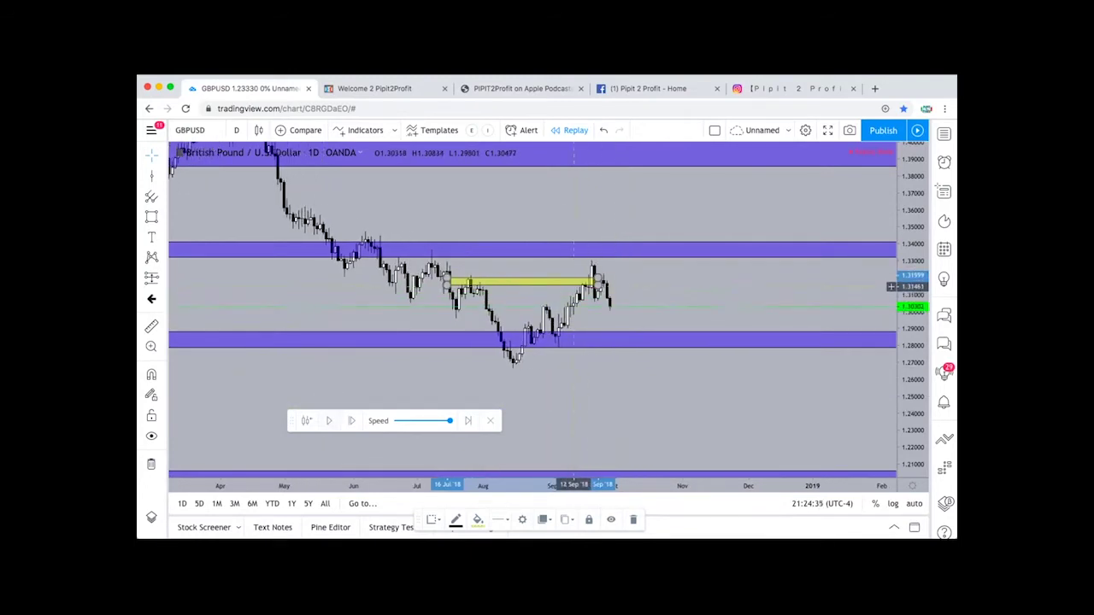
{"action": "left_click_drag", "start_coordinate": [562, 284], "coordinate": [658, 263]}
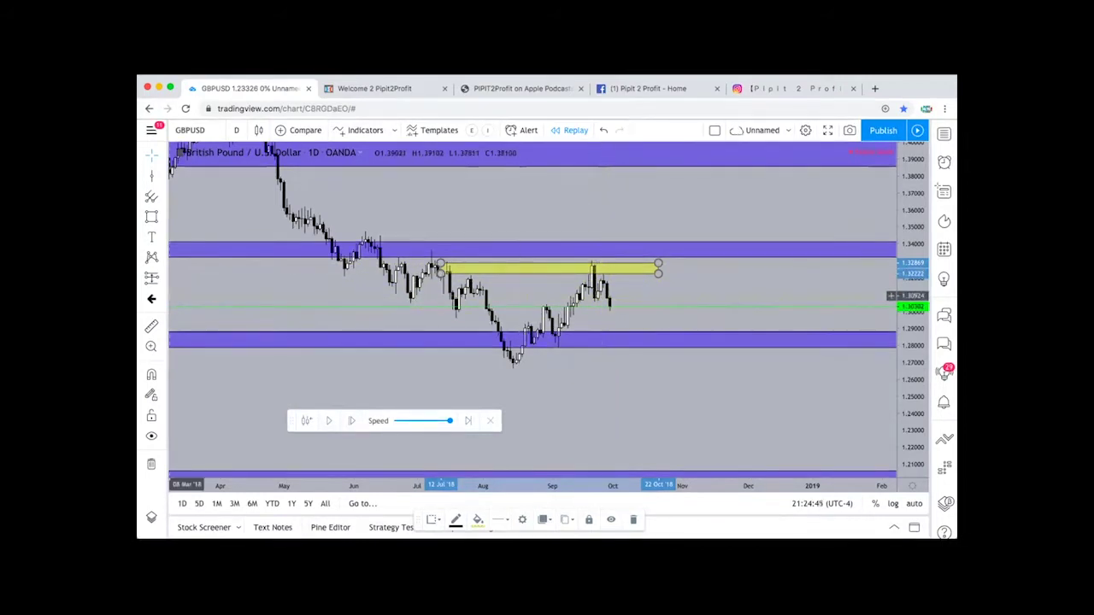
Step: Place a short position from 27 September 2018 at about 1.308, stop about 1.335 and target about 1.254, and play the replay into late January 2019
{"action": "left_click", "coordinate": [152, 278]}
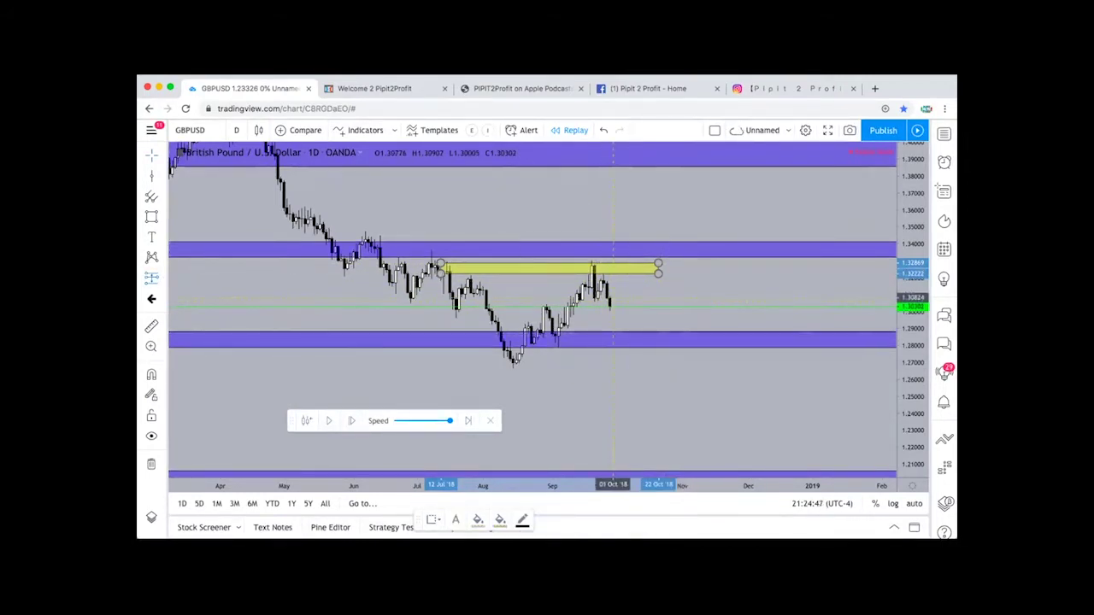
{"action": "left_click", "coordinate": [613, 297]}
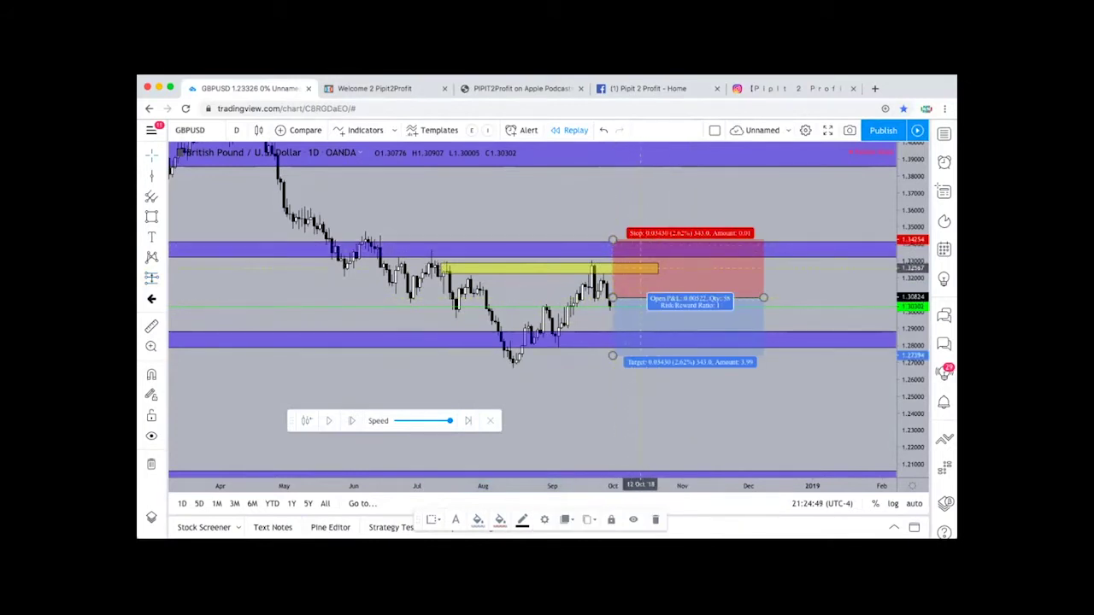
{"action": "left_click_drag", "start_coordinate": [641, 268], "coordinate": [601, 250]}
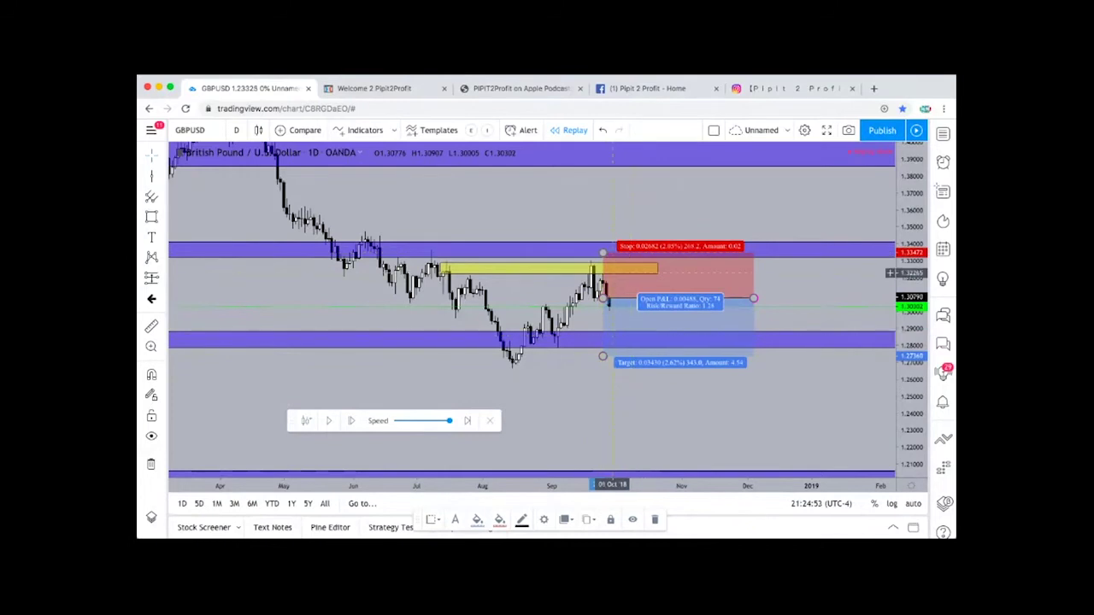
{"action": "left_click_drag", "start_coordinate": [603, 357], "coordinate": [603, 389]}
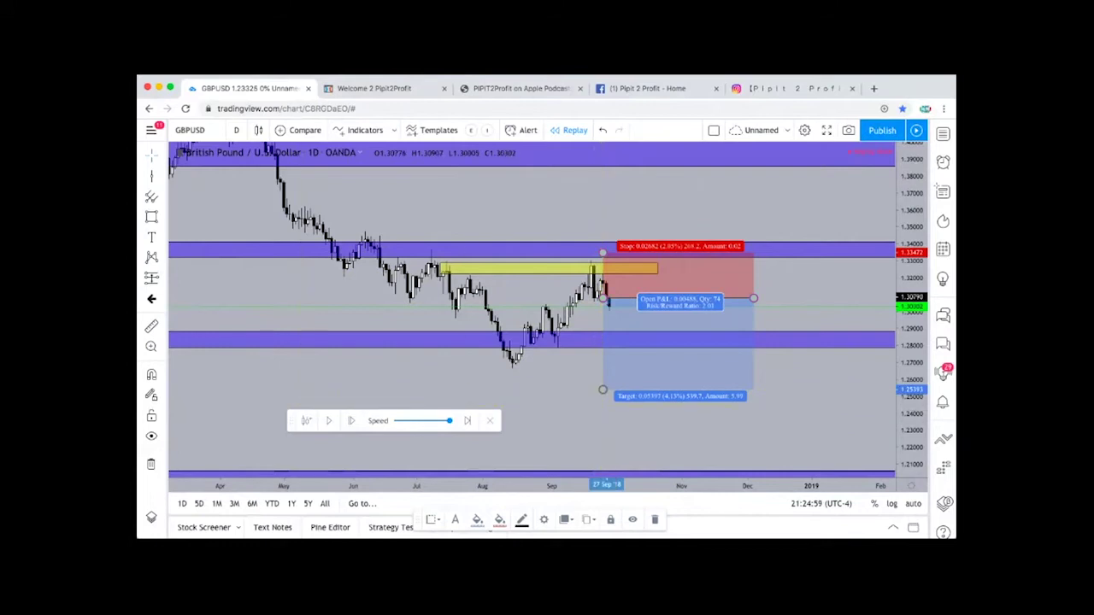
{"action": "left_click", "coordinate": [329, 420]}
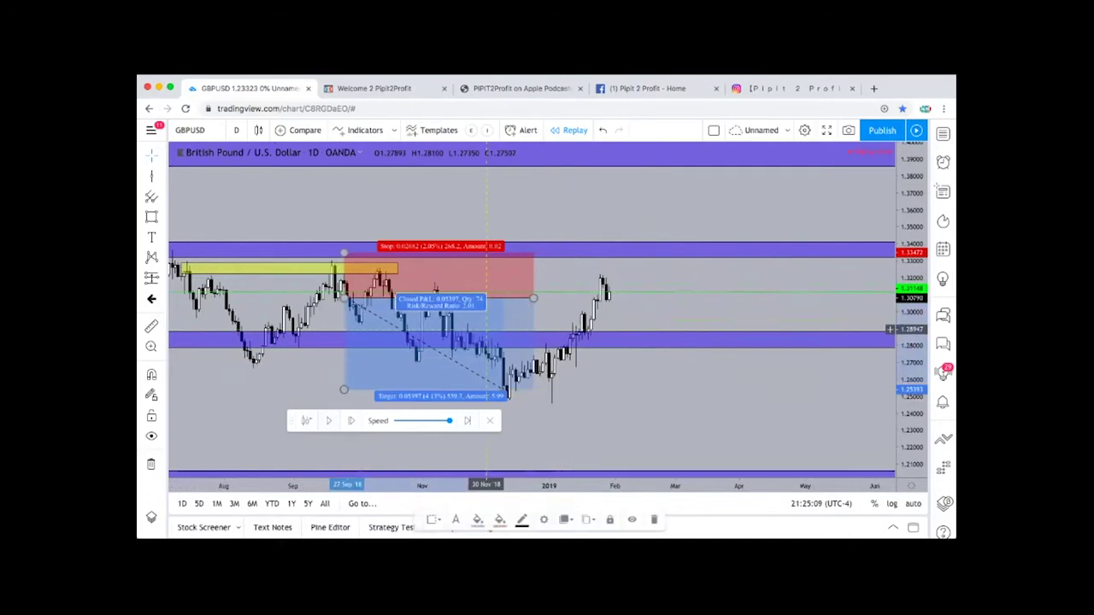
Step: Delete the short position and the yellow zone from the chart while staying in replay mode
{"action": "key", "text": "Delete"}
{"action": "scroll", "coordinate": [487, 328], "scroll_direction": "down", "scroll_amount": 3}
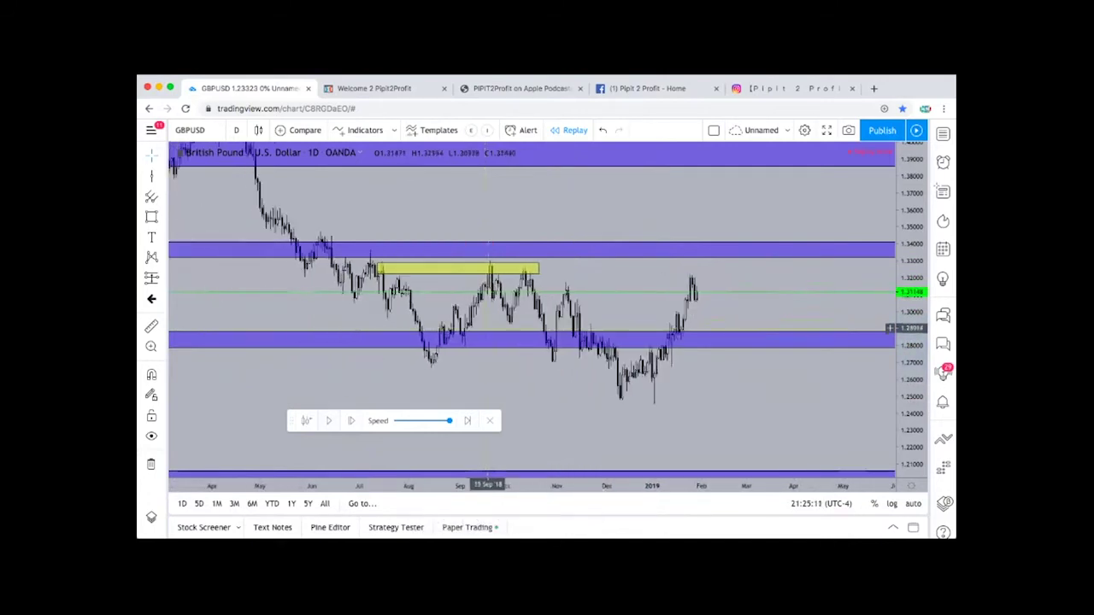
{"action": "left_click", "coordinate": [489, 421]}
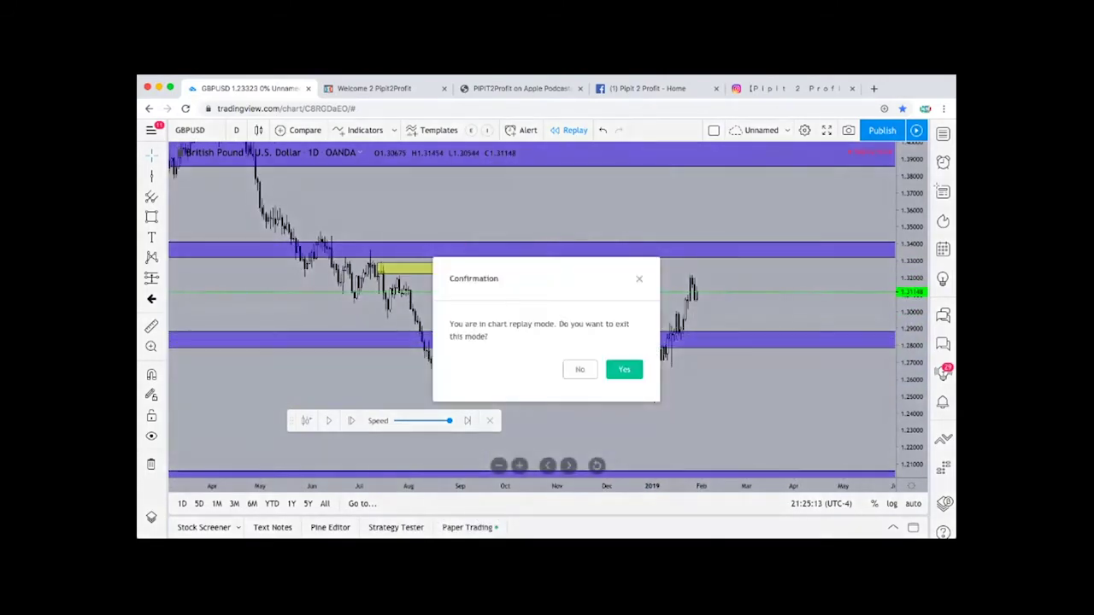
{"action": "left_click", "coordinate": [580, 370]}
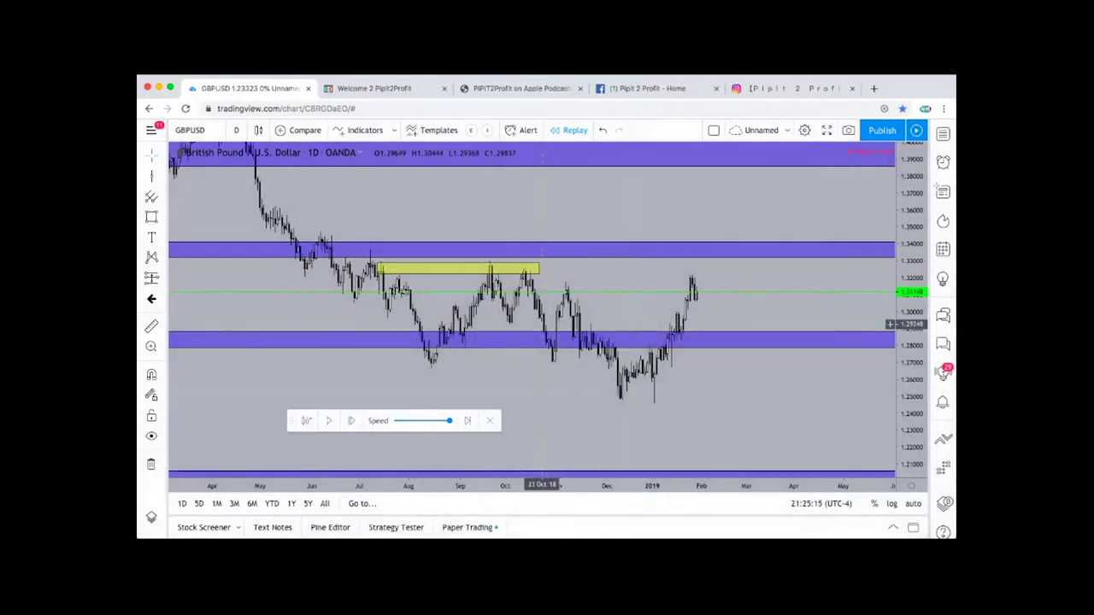
{"action": "scroll", "coordinate": [542, 325], "scroll_direction": "up", "scroll_amount": 2}
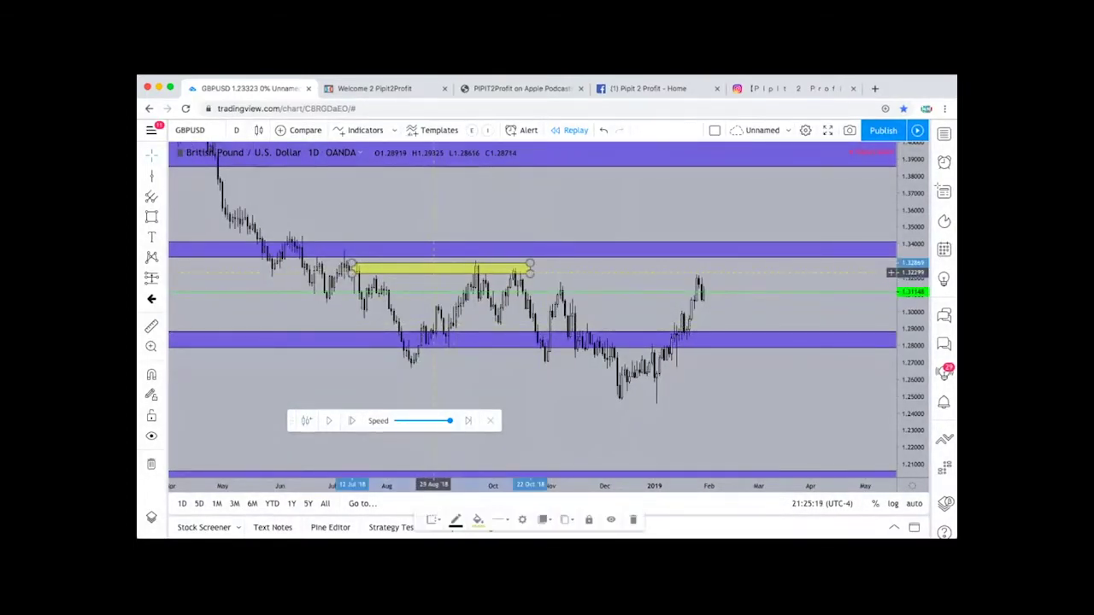
{"action": "key", "text": "Delete"}
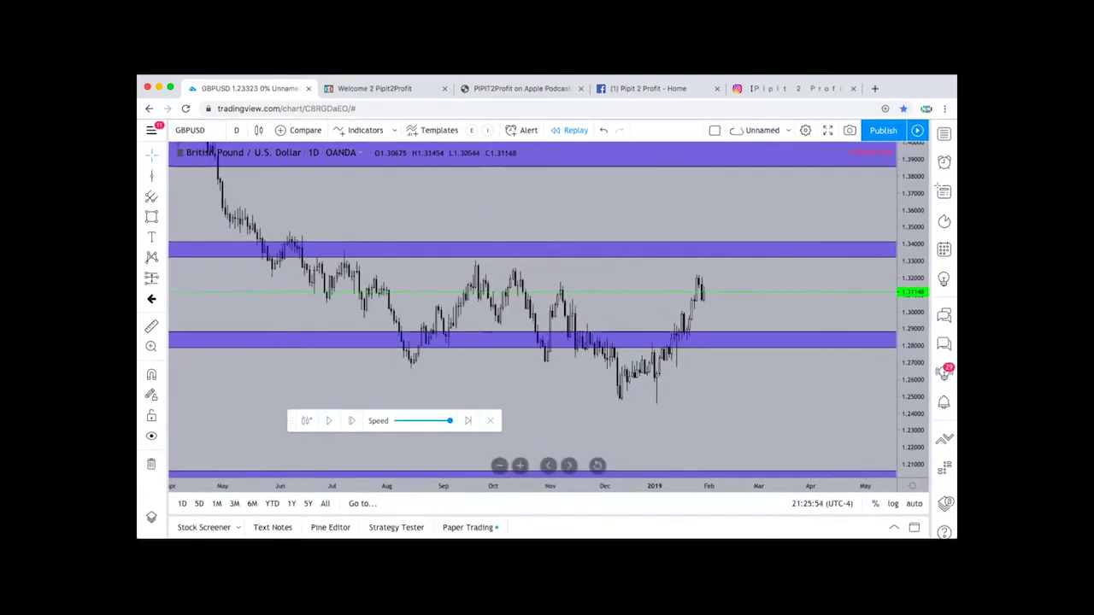
Step: Exit bar replay and bring the latest October 2019 candles into view
{"action": "left_click", "coordinate": [491, 421]}
{"action": "left_click", "coordinate": [624, 369]}
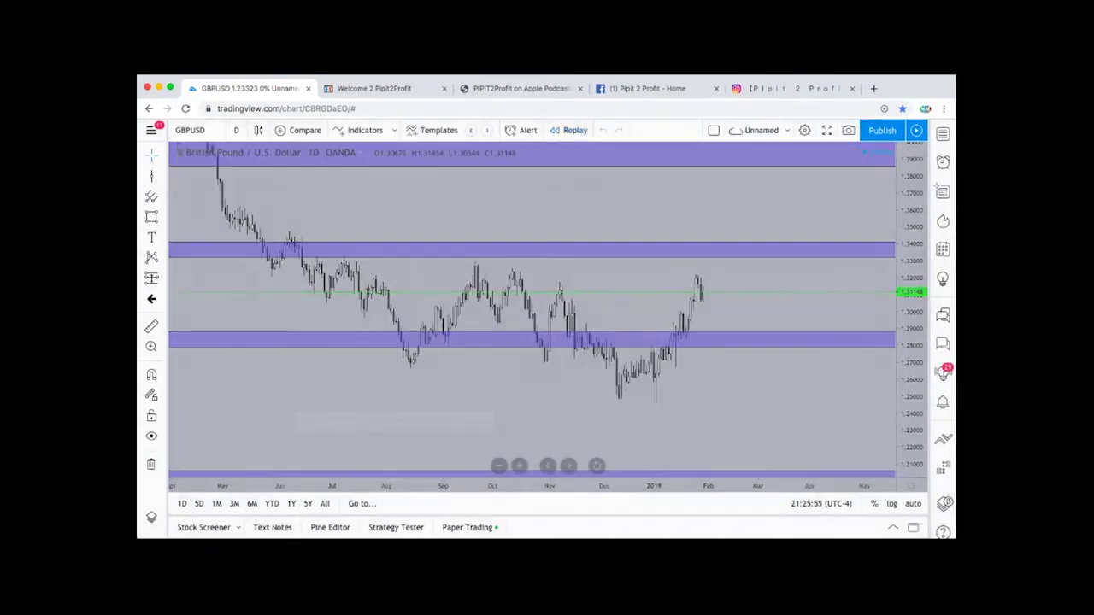
{"action": "scroll", "coordinate": [745, 328], "scroll_direction": "right", "scroll_amount": 3}
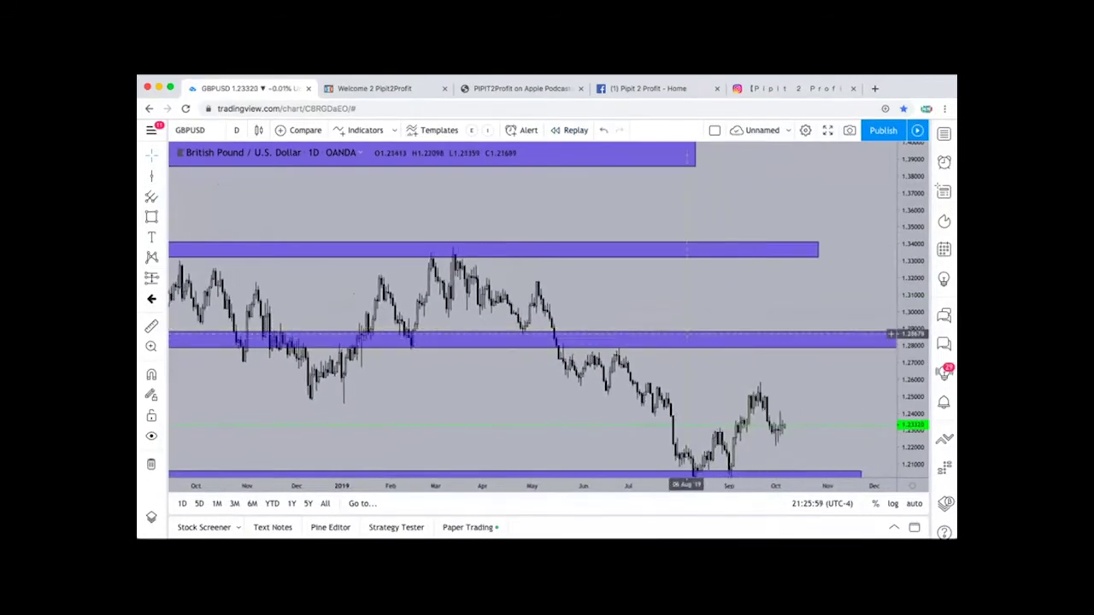
{"action": "scroll", "coordinate": [685, 334], "scroll_direction": "down", "scroll_amount": 3}
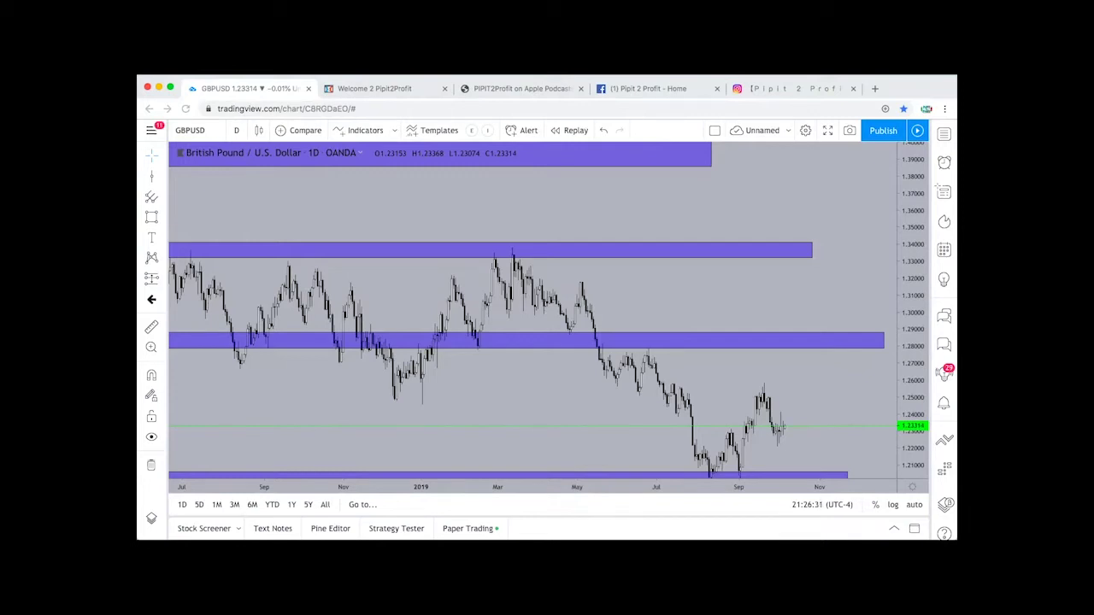
Step: Show the Pipit 2 Profit Instagram, Facebook and Apple Podcasts pages, and look through the website's sign-up page
{"action": "left_click", "coordinate": [799, 89]}
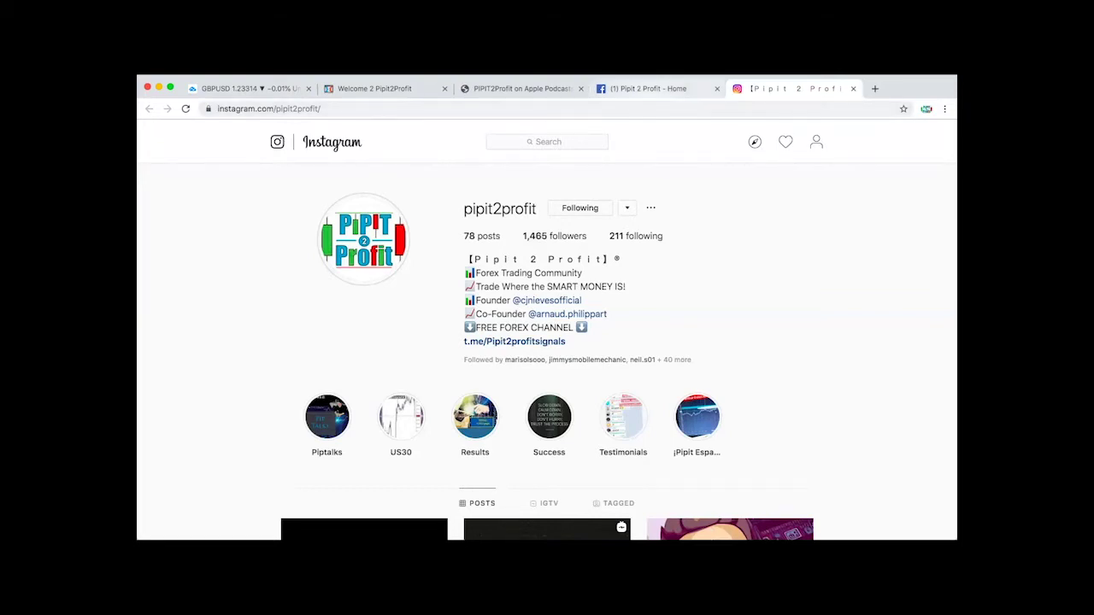
{"action": "left_click", "coordinate": [651, 89]}
{"action": "left_click", "coordinate": [522, 89]}
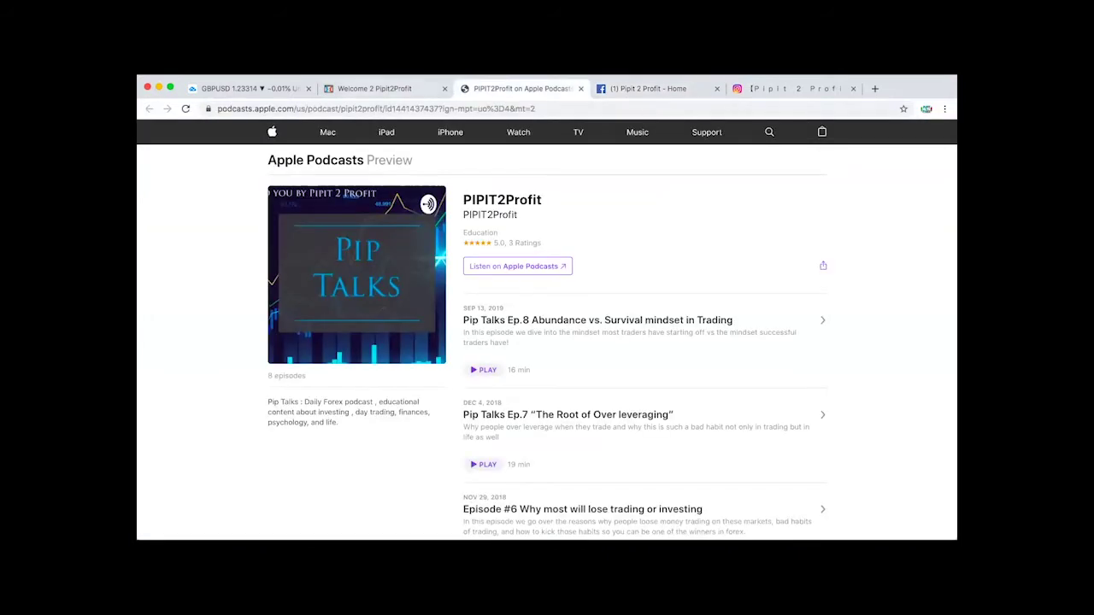
{"action": "left_click", "coordinate": [376, 89]}
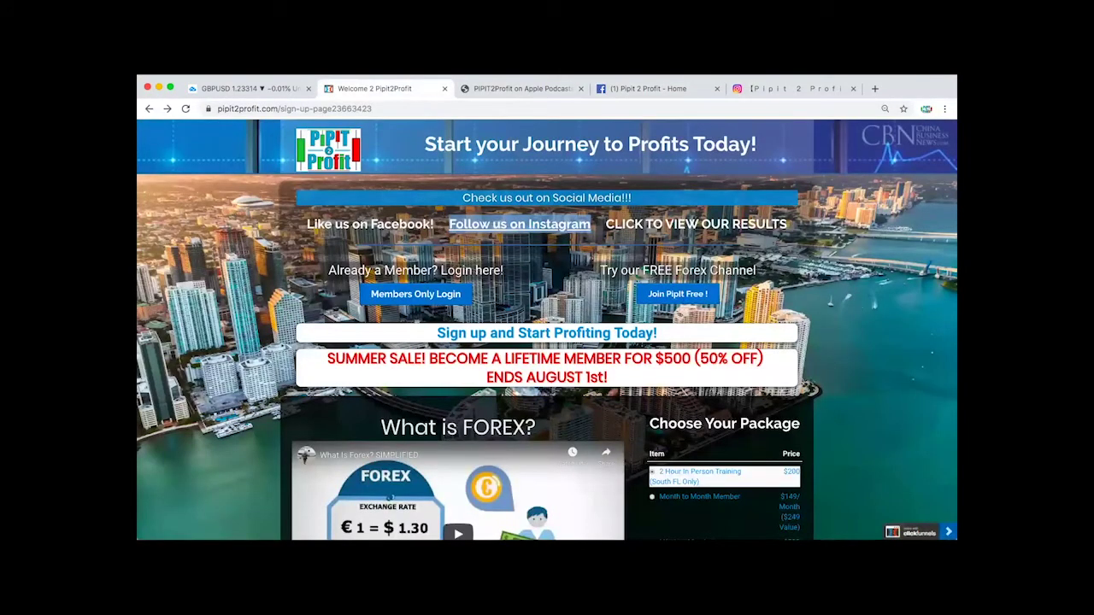
{"action": "scroll", "coordinate": [547, 329], "scroll_direction": "down", "scroll_amount": 3}
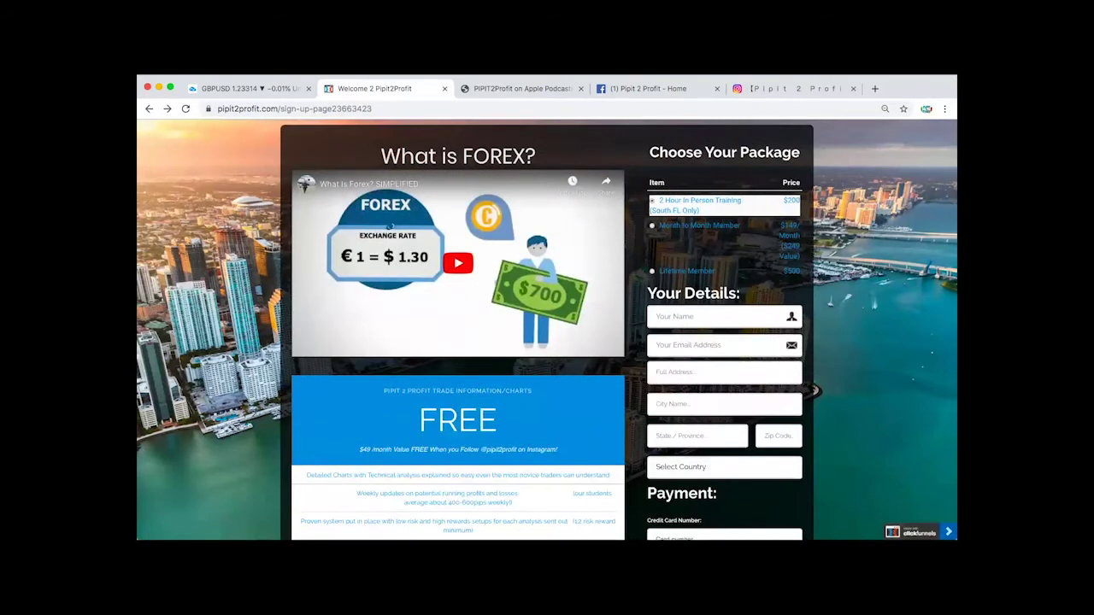
{"action": "scroll", "coordinate": [458, 264], "scroll_direction": "up", "scroll_amount": 3}
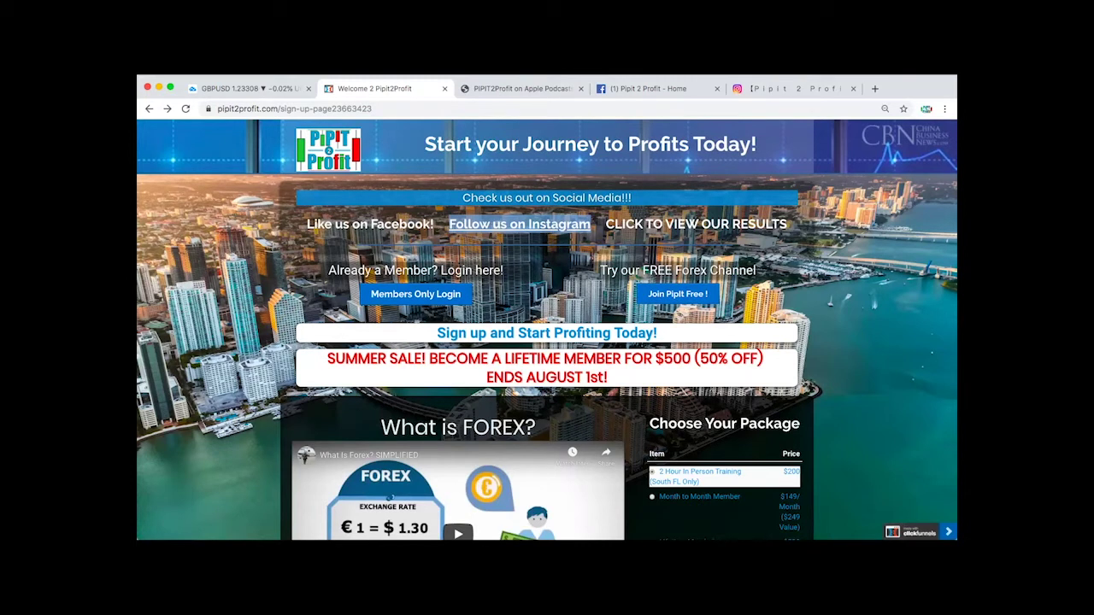
Step: Return to the TradingView chart and load the FXCM GBPUSD chart from the watchlist
{"action": "left_click", "coordinate": [247, 89]}
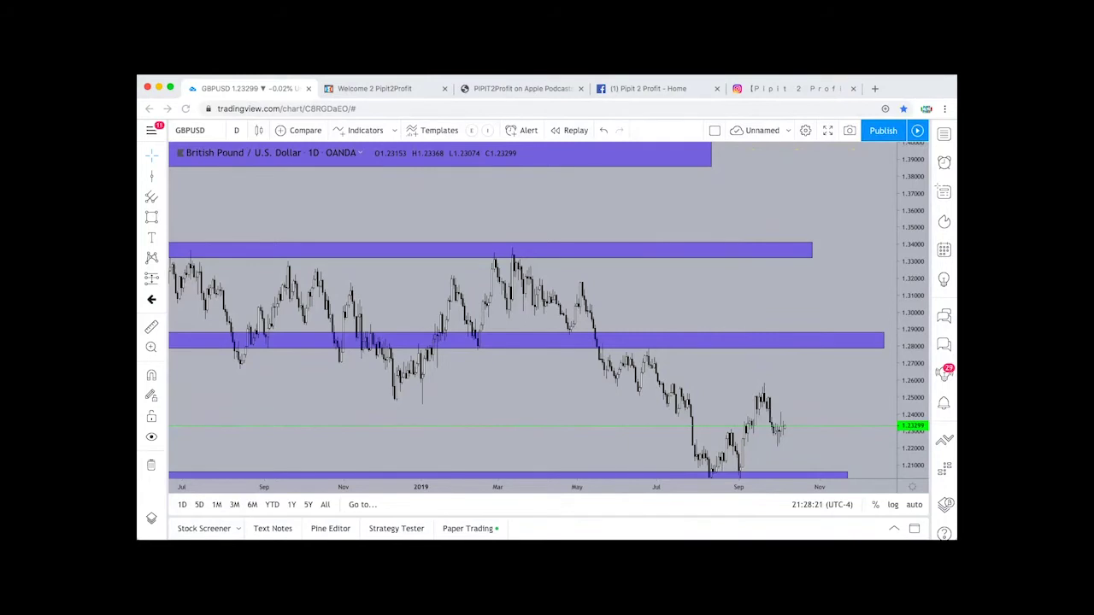
{"action": "scroll", "coordinate": [533, 311], "scroll_direction": "right", "scroll_amount": 3}
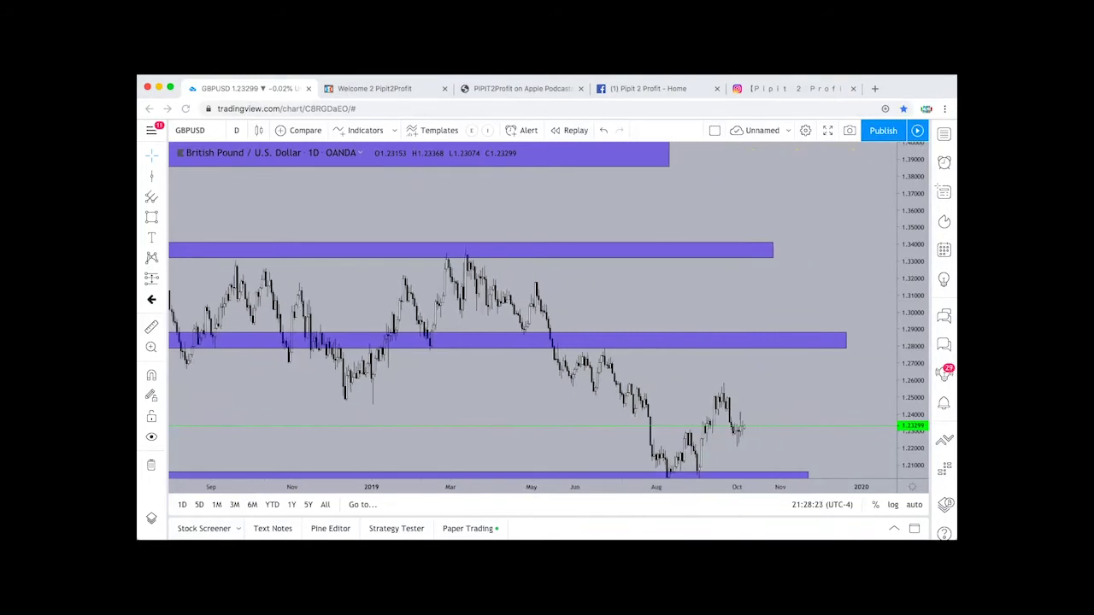
{"action": "scroll", "coordinate": [533, 311], "scroll_direction": "up", "scroll_amount": 5}
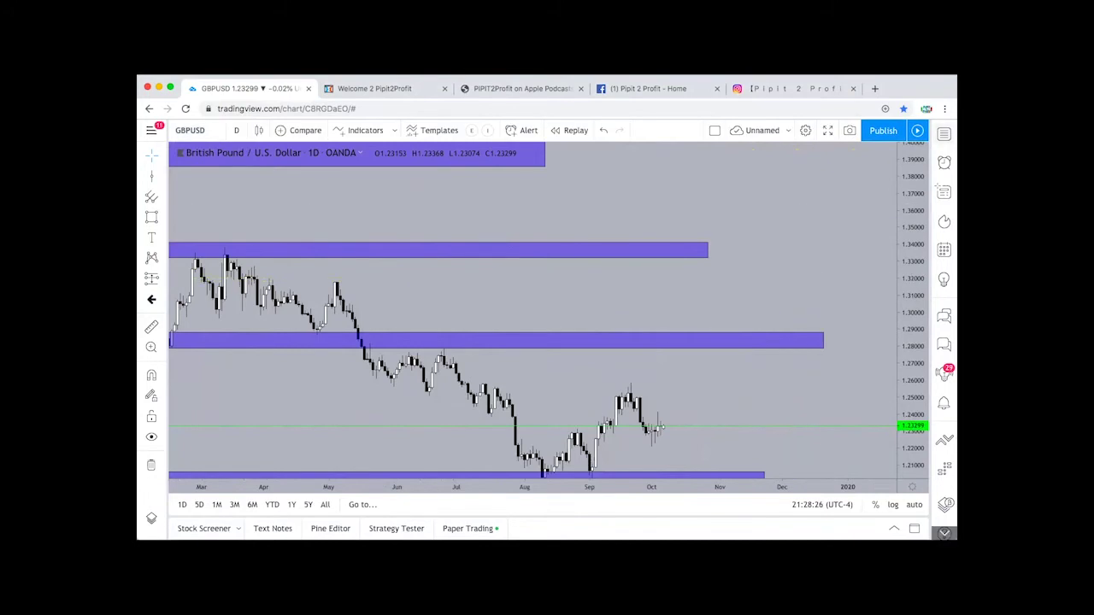
{"action": "left_click", "coordinate": [940, 190]}
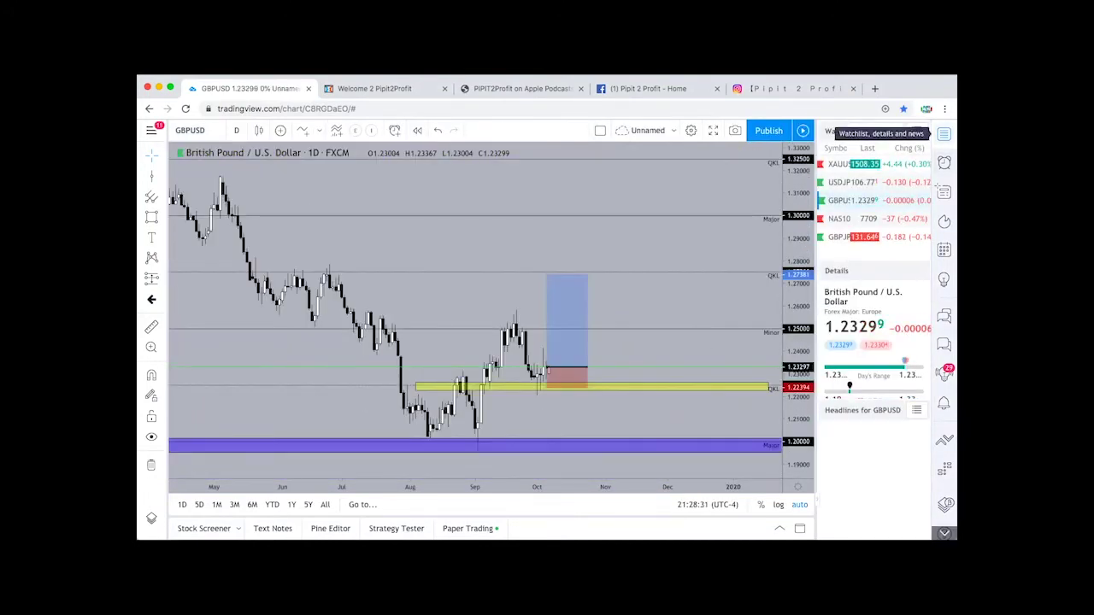
{"action": "left_click", "coordinate": [944, 134]}
{"action": "scroll", "coordinate": [785, 288], "scroll_direction": "down", "scroll_amount": 4}
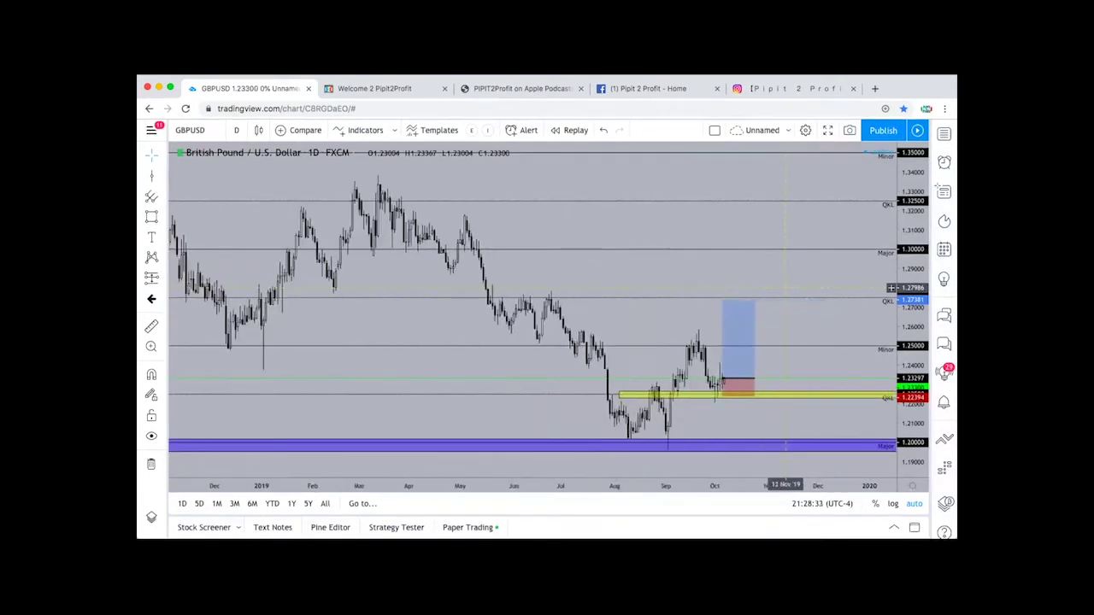
{"action": "scroll", "coordinate": [785, 288], "scroll_direction": "up", "scroll_amount": 3}
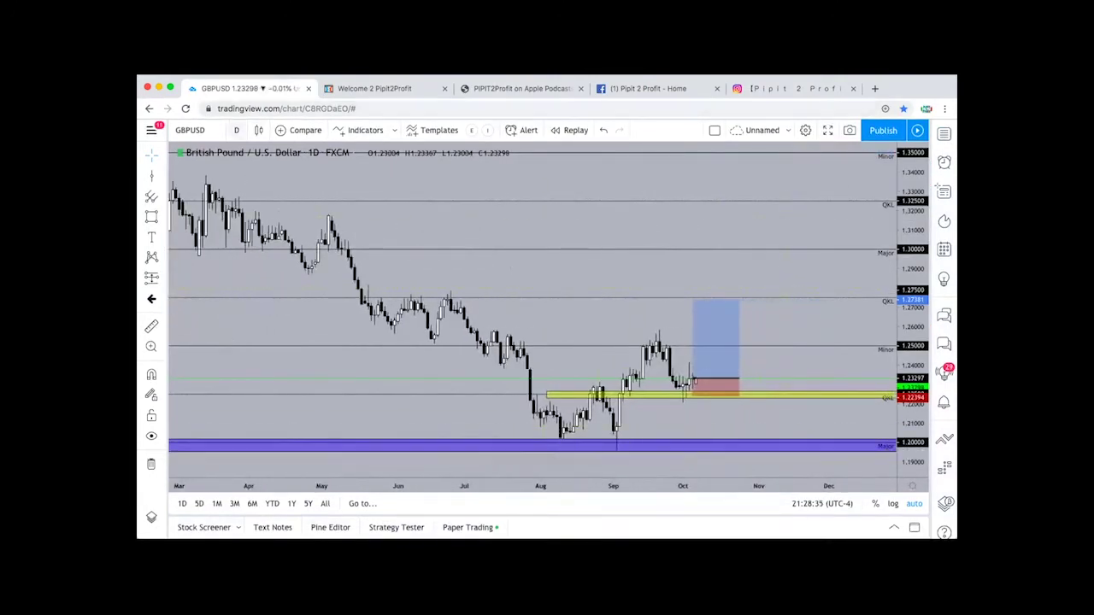
Step: Switch the chart to the 1 week timeframe and examine the purple zone at 1.20 and the recent candles above it
{"action": "left_click", "coordinate": [236, 130]}
{"action": "left_click", "coordinate": [248, 450]}
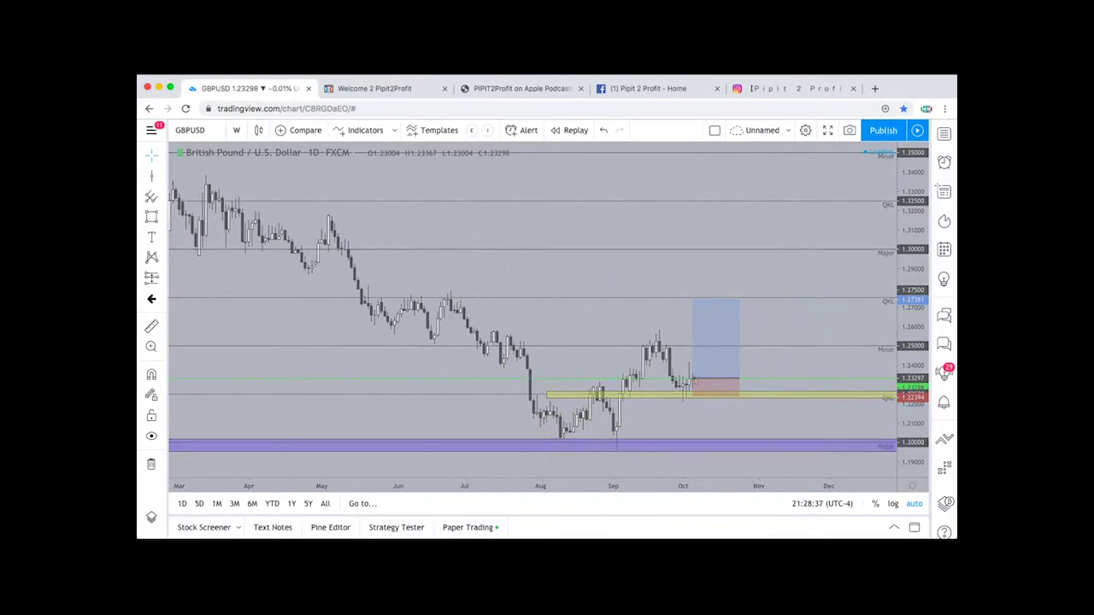
{"action": "scroll", "coordinate": [494, 342], "scroll_direction": "down", "scroll_amount": 3}
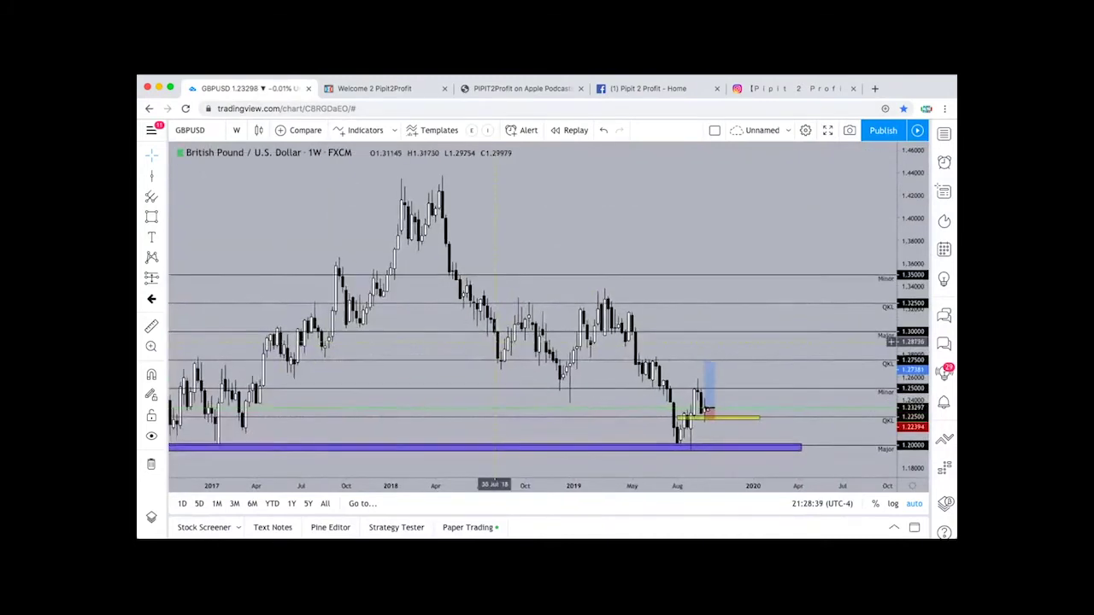
{"action": "scroll", "coordinate": [494, 342], "scroll_direction": "left", "scroll_amount": 2}
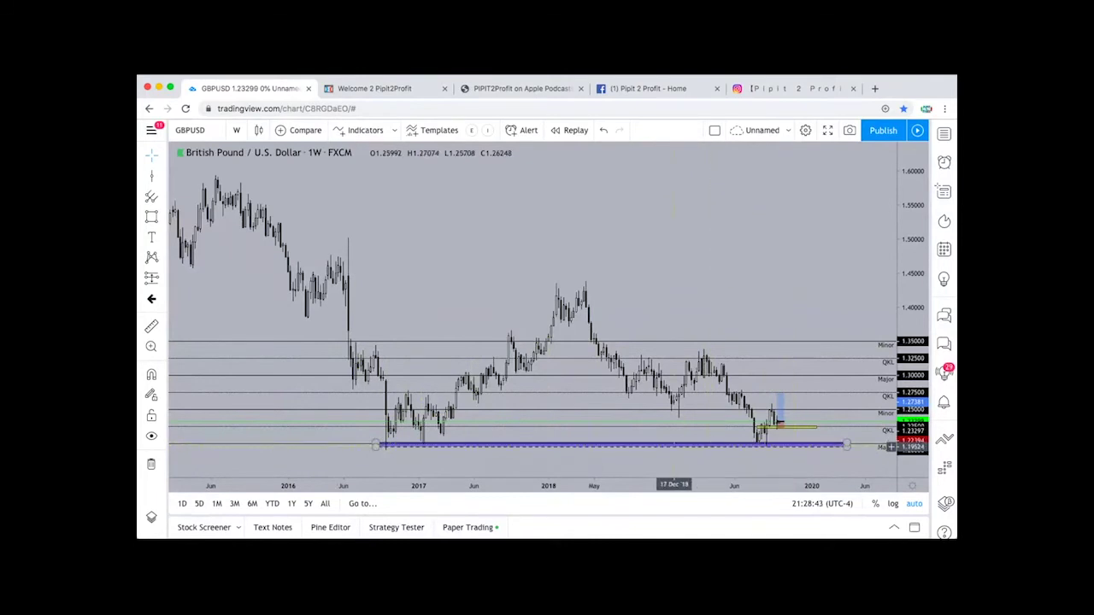
{"action": "scroll", "coordinate": [702, 460], "scroll_direction": "up", "scroll_amount": 1}
{"action": "scroll", "coordinate": [703, 459], "scroll_direction": "up", "scroll_amount": 6}
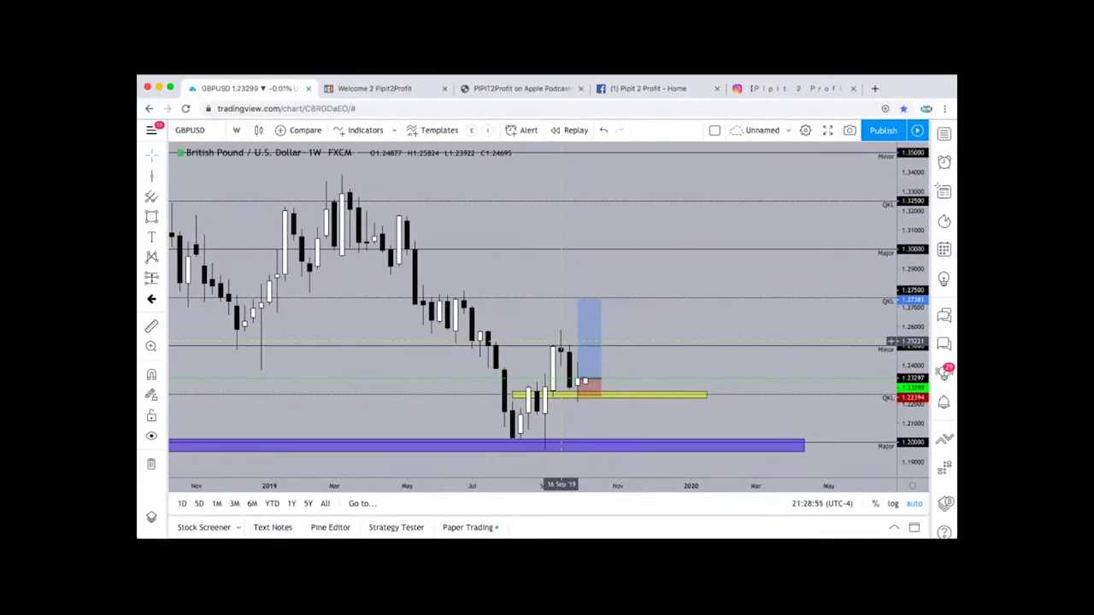
Step: Switch the chart to the 1 day timeframe and examine the long position above the yellow zone around 1.225
{"action": "left_click", "coordinate": [236, 130]}
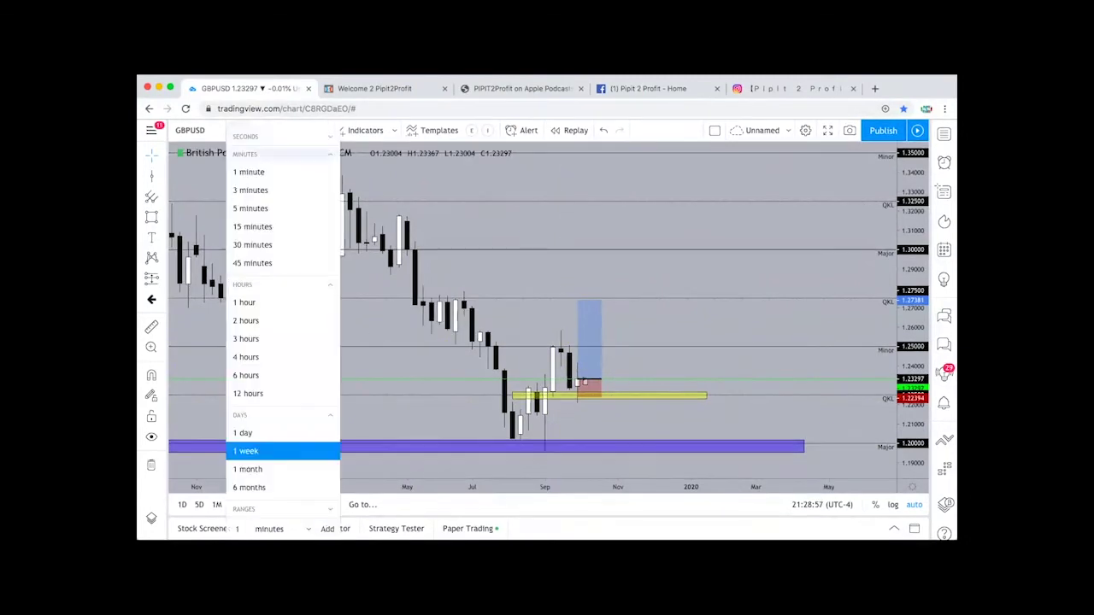
{"action": "left_click", "coordinate": [243, 432]}
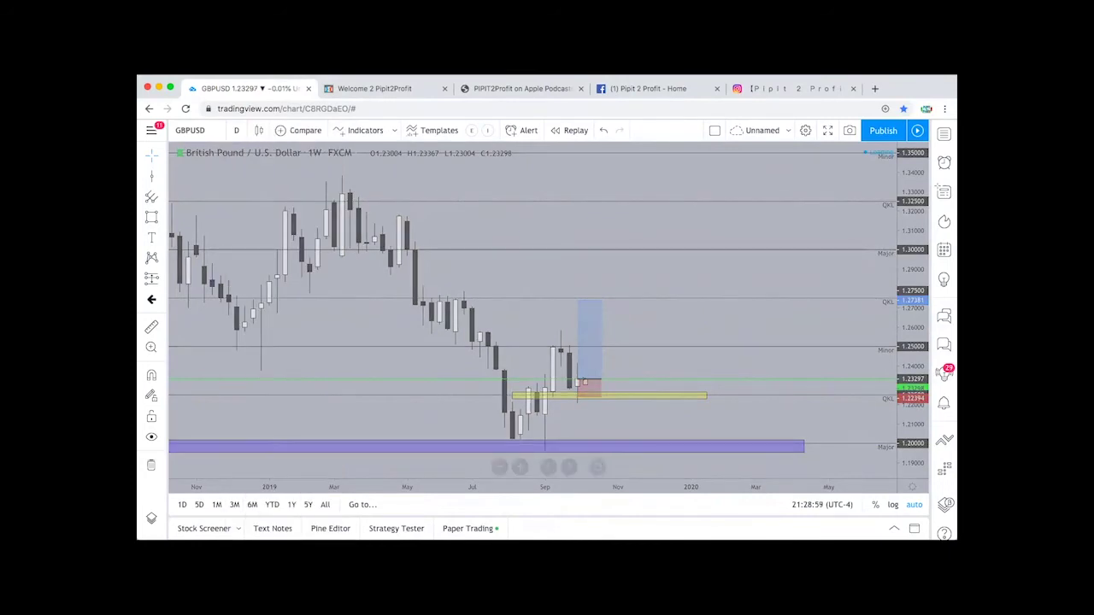
{"action": "scroll", "coordinate": [520, 382], "scroll_direction": "up", "scroll_amount": 5}
{"action": "scroll", "coordinate": [521, 382], "scroll_direction": "down", "scroll_amount": 4}
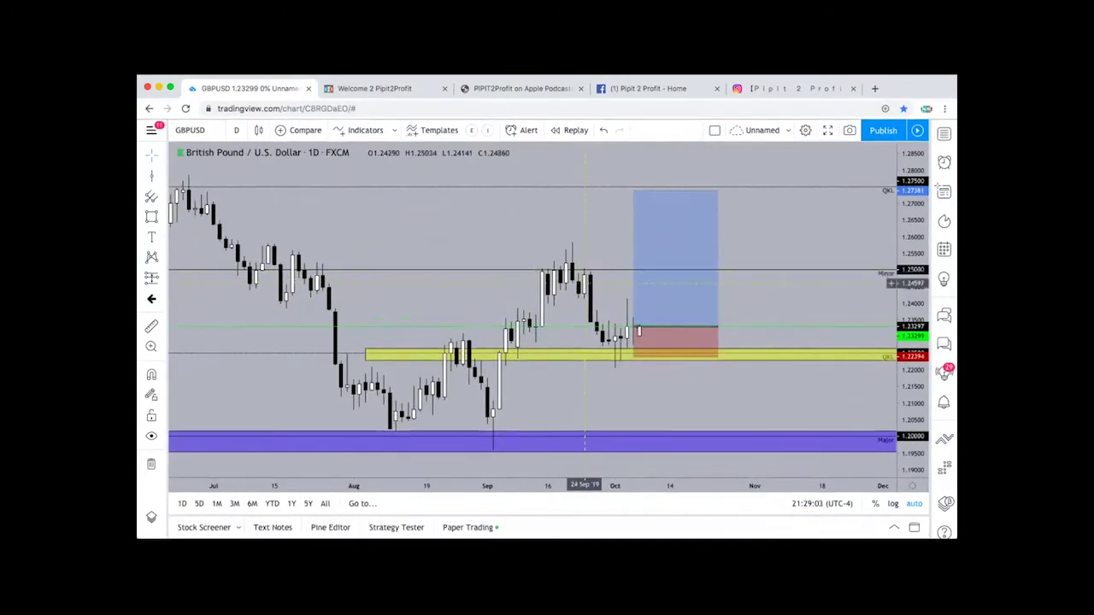
{"action": "scroll", "coordinate": [603, 327], "scroll_direction": "up", "scroll_amount": 3}
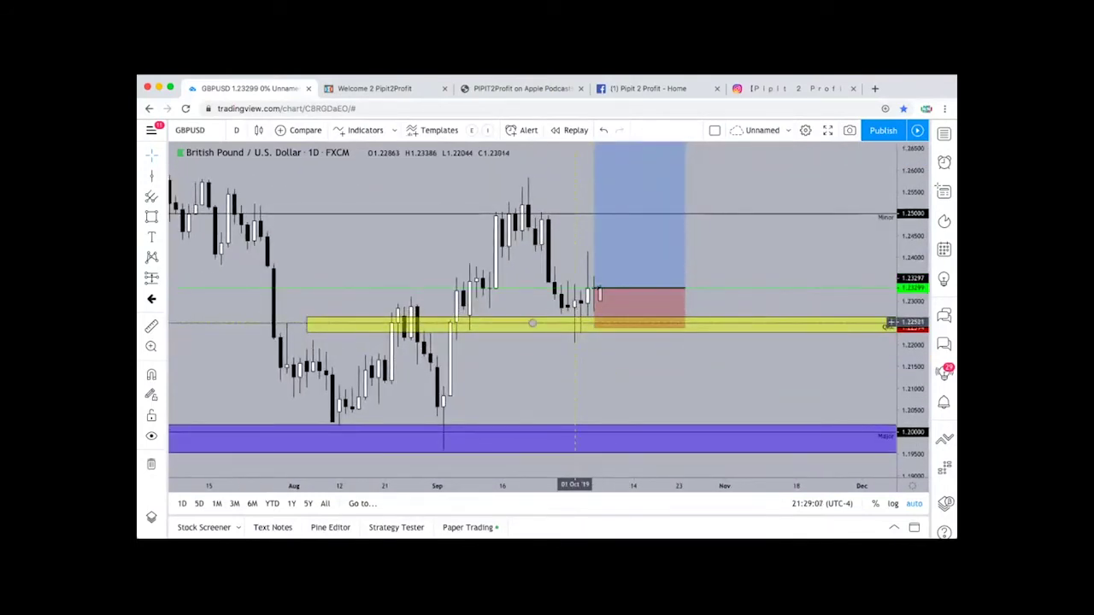
Step: Switch the chart to the 4 hours timeframe and examine price action around the yellow zone from August to October 2019
{"action": "left_click", "coordinate": [236, 130]}
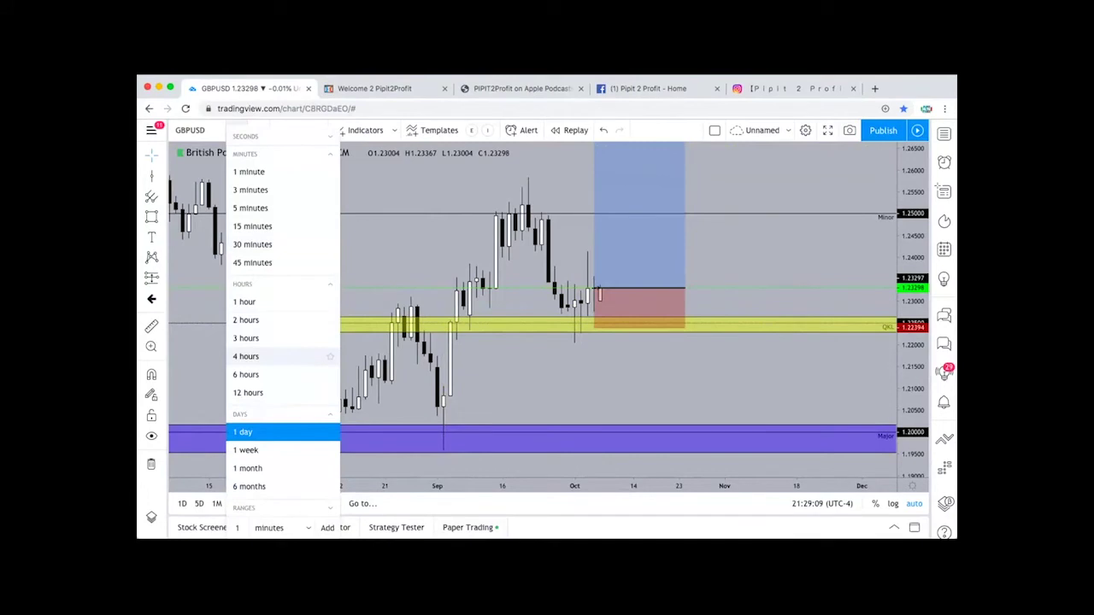
{"action": "left_click", "coordinate": [246, 356]}
{"action": "left_click_drag", "start_coordinate": [456, 417], "coordinate": [533, 417]}
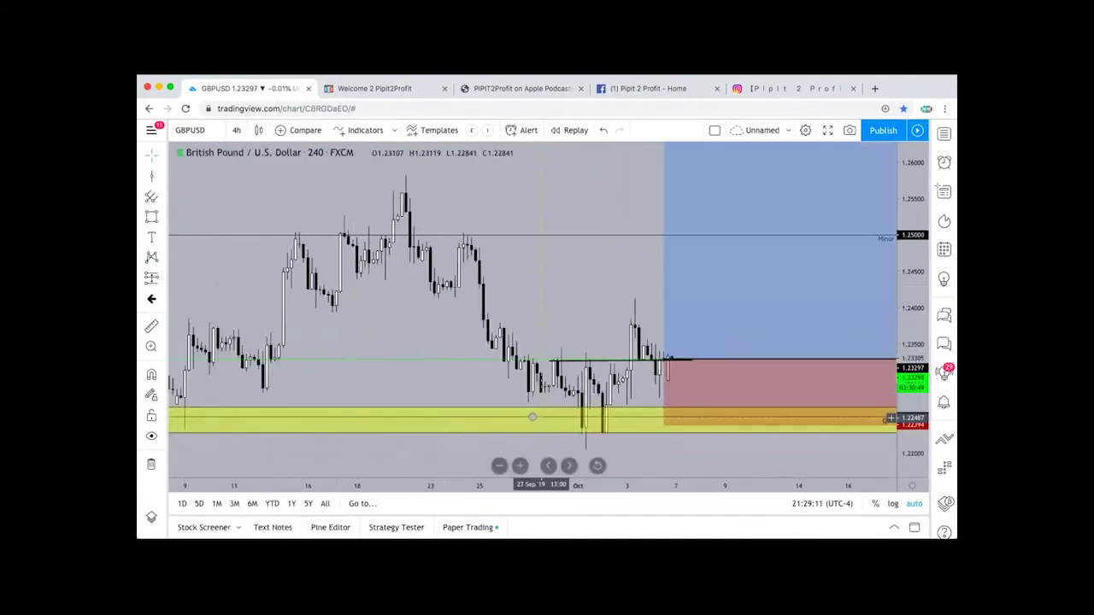
{"action": "scroll", "coordinate": [532, 417], "scroll_direction": "down", "scroll_amount": 5}
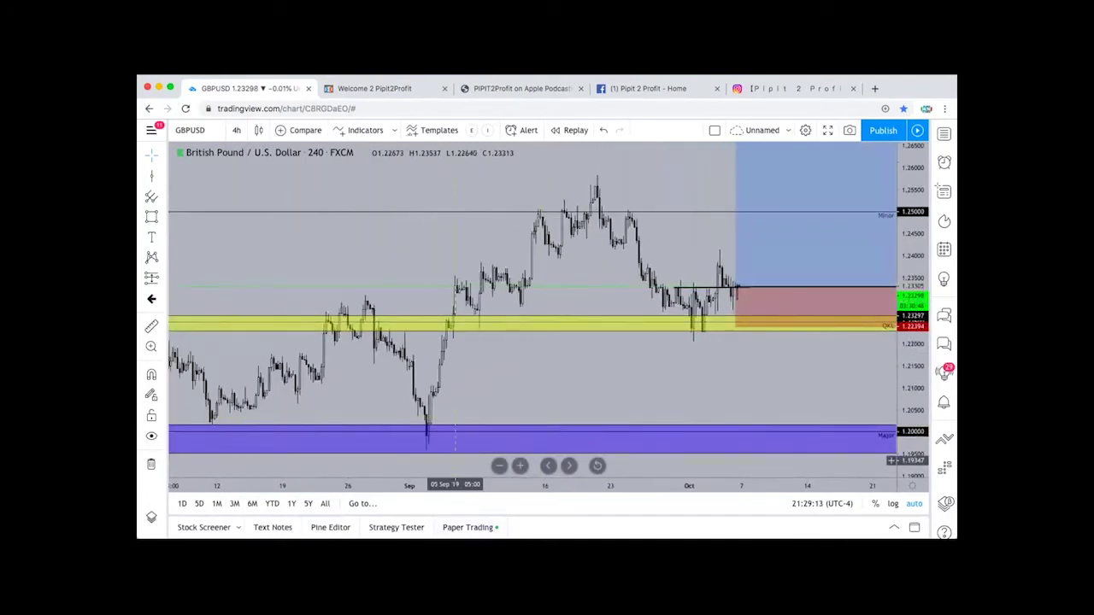
Step: Examine the long position's entry at the short black line near 1.233 against the early October 2019 candles and the yellow zone
{"action": "scroll", "coordinate": [596, 200], "scroll_direction": "down", "scroll_amount": 1}
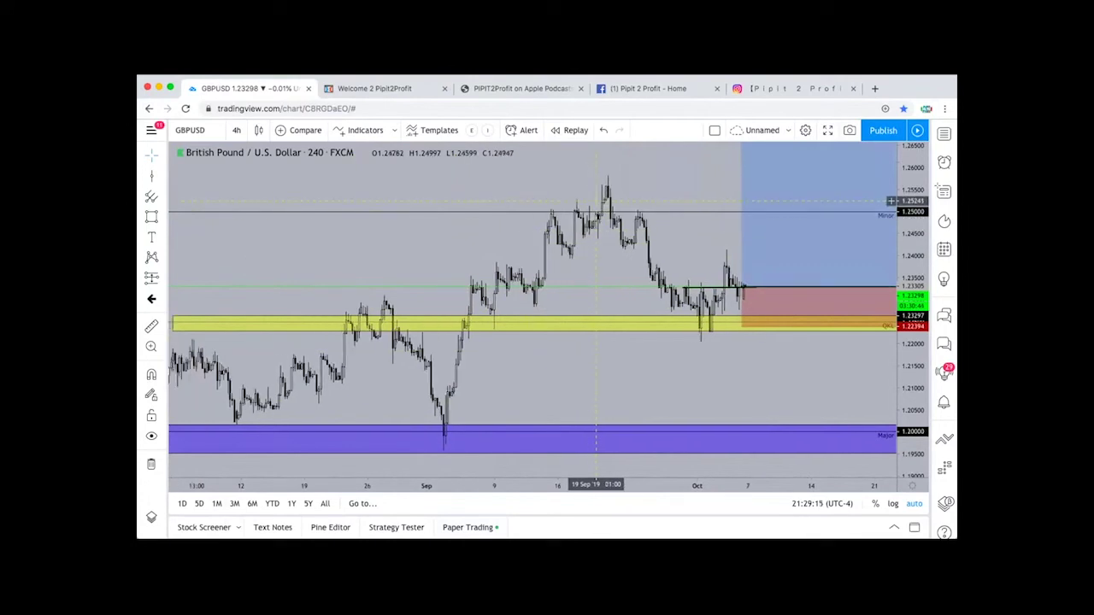
{"action": "scroll", "coordinate": [596, 200], "scroll_direction": "down", "scroll_amount": 2}
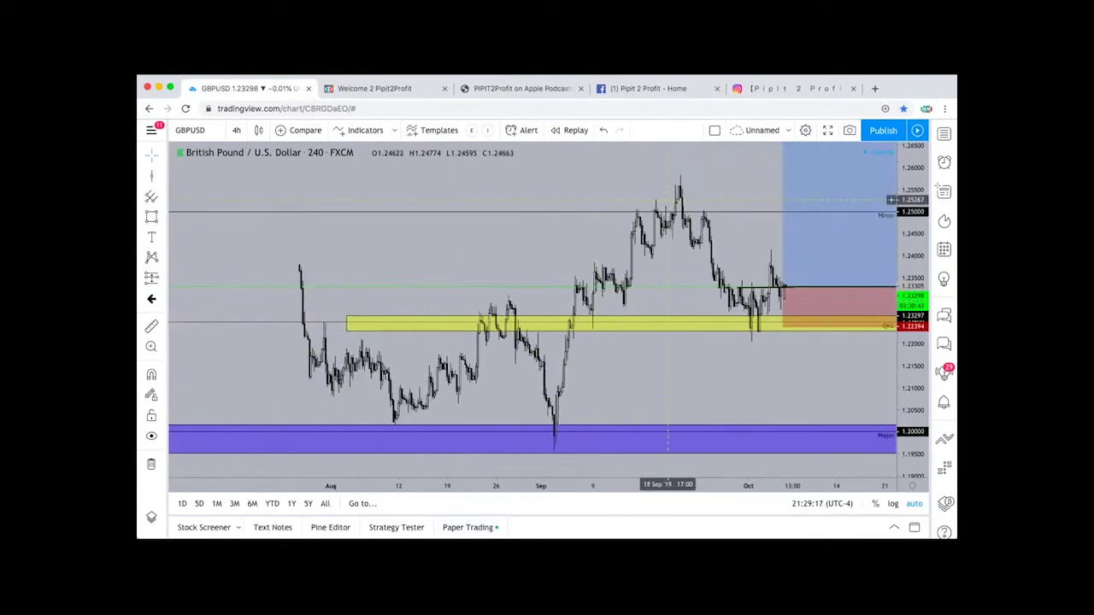
{"action": "scroll", "coordinate": [667, 199], "scroll_direction": "up", "scroll_amount": 6}
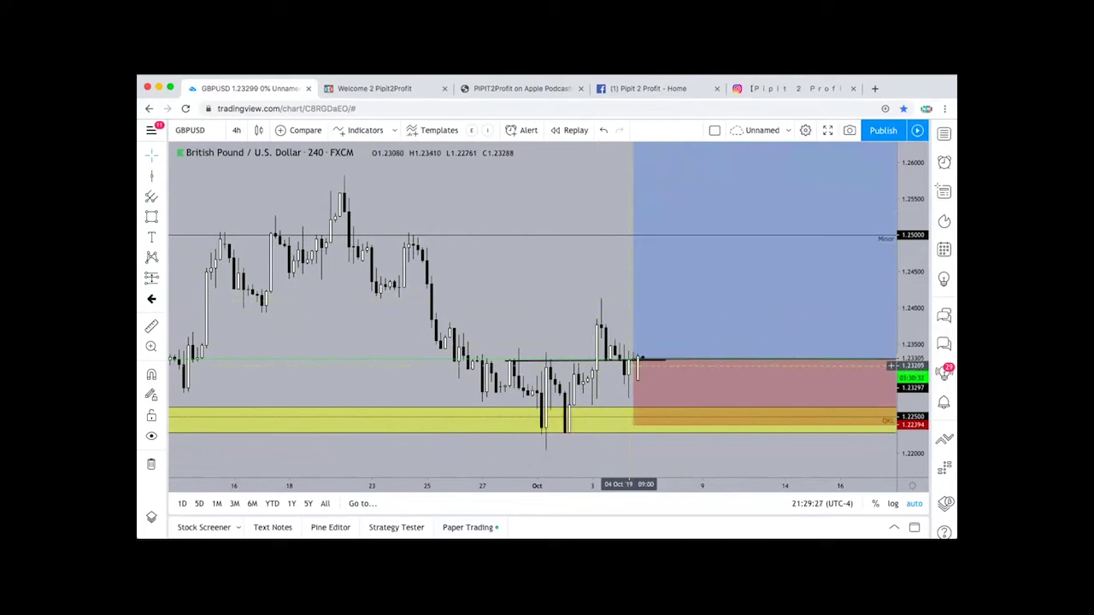
{"action": "scroll", "coordinate": [610, 361], "scroll_direction": "right", "scroll_amount": 3}
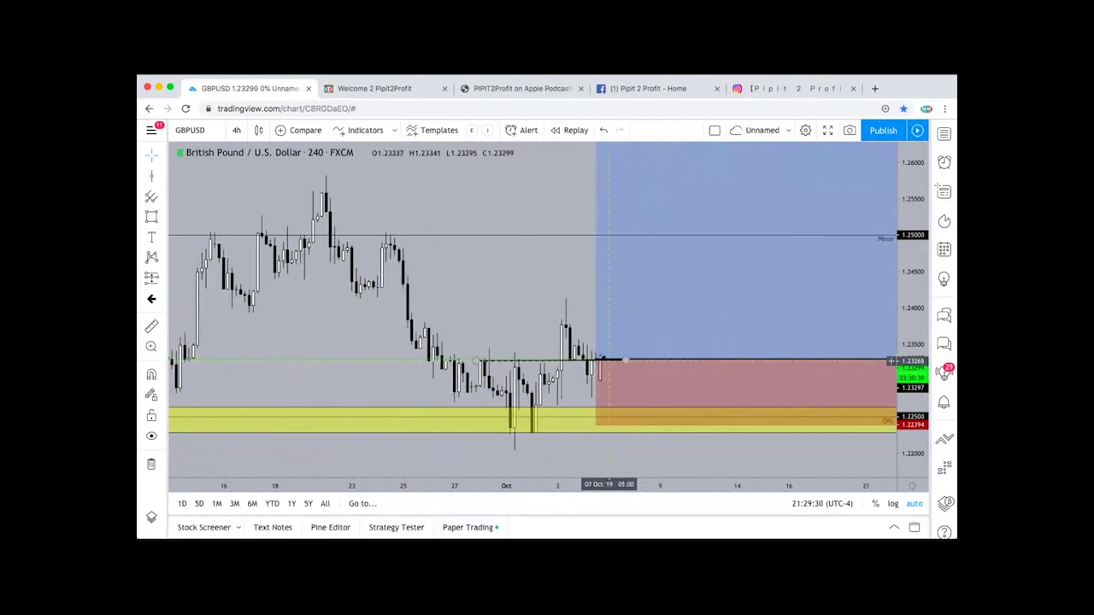
{"action": "scroll", "coordinate": [527, 375], "scroll_direction": "right", "scroll_amount": 5}
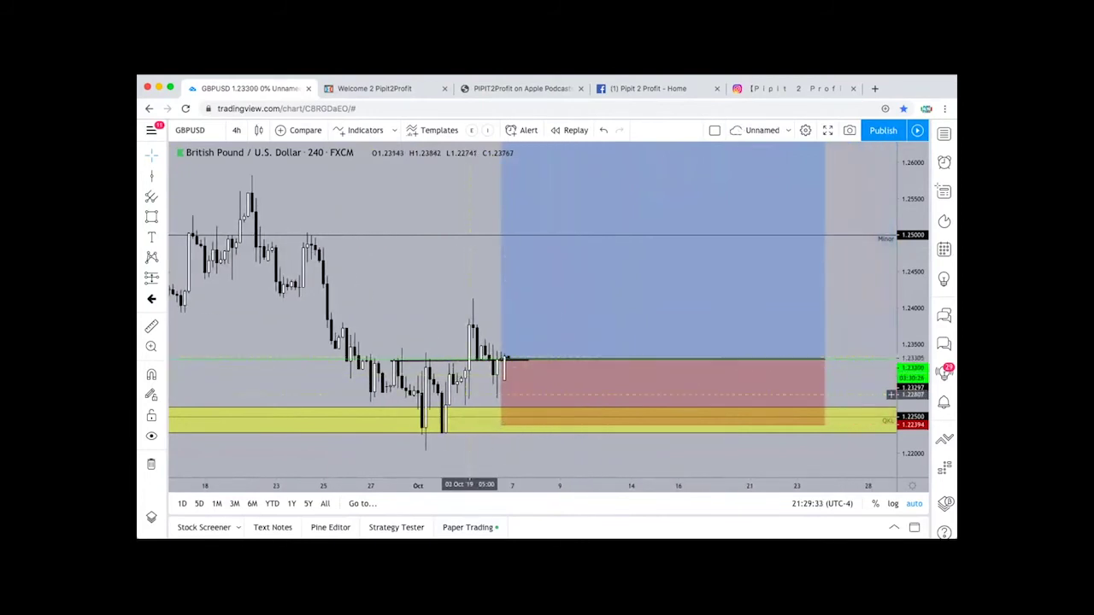
{"action": "scroll", "coordinate": [475, 403], "scroll_direction": "down", "scroll_amount": 2}
{"action": "scroll", "coordinate": [475, 403], "scroll_direction": "down", "scroll_amount": 1}
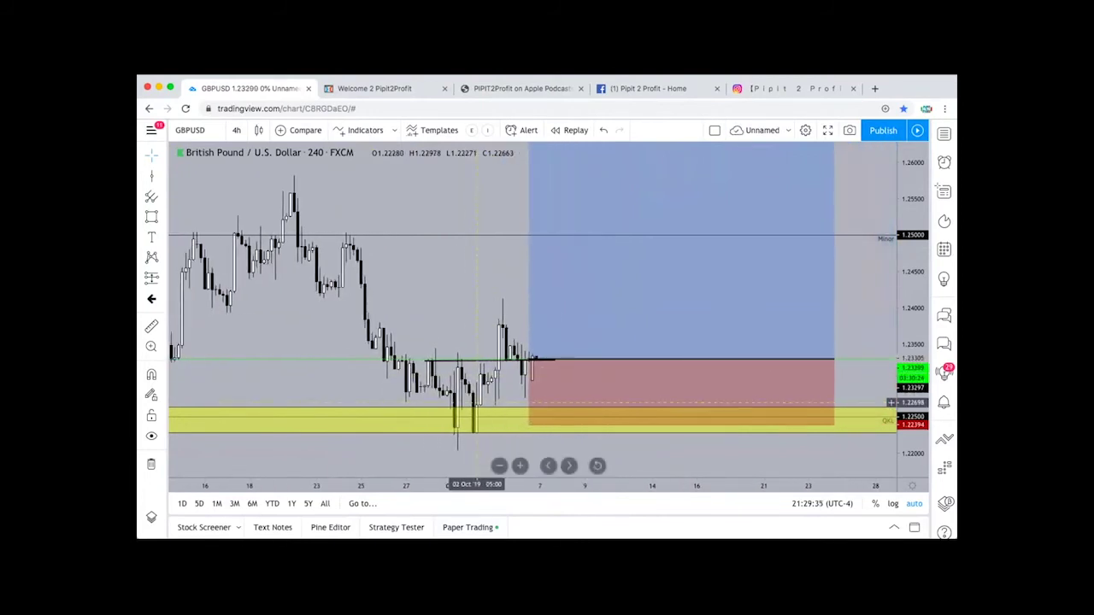
{"action": "scroll", "coordinate": [476, 402], "scroll_direction": "left", "scroll_amount": 5}
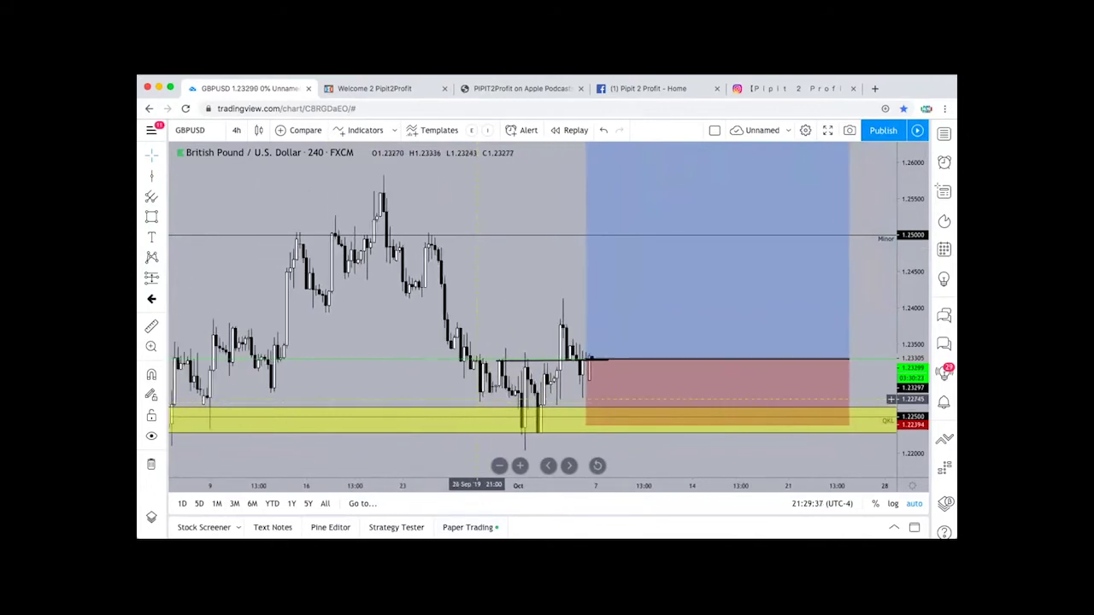
{"action": "scroll", "coordinate": [476, 399], "scroll_direction": "left", "scroll_amount": 8}
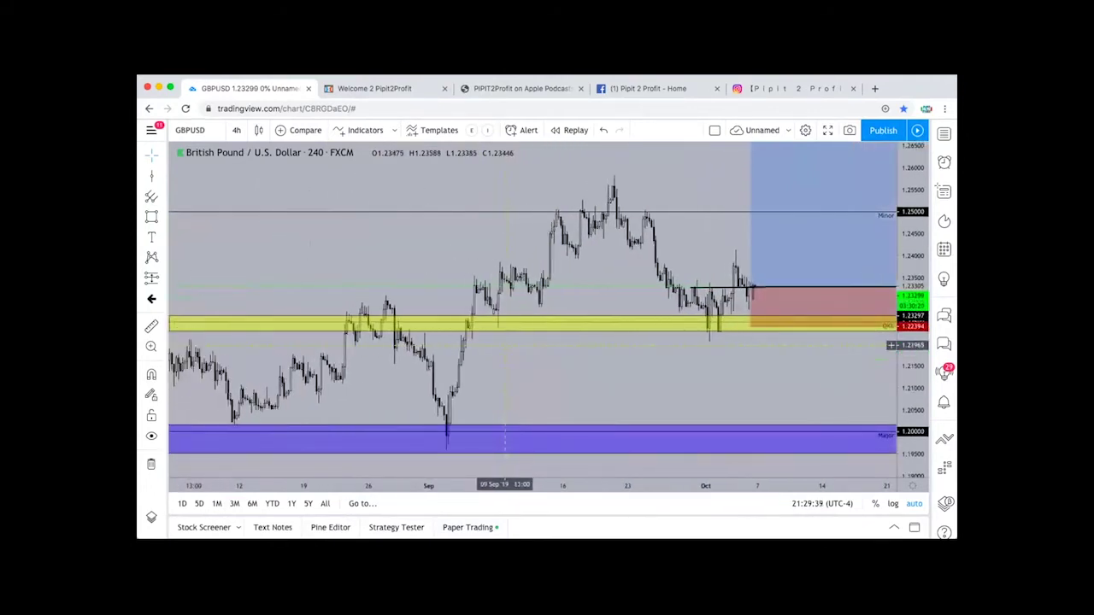
{"action": "scroll", "coordinate": [505, 345], "scroll_direction": "up", "scroll_amount": 3}
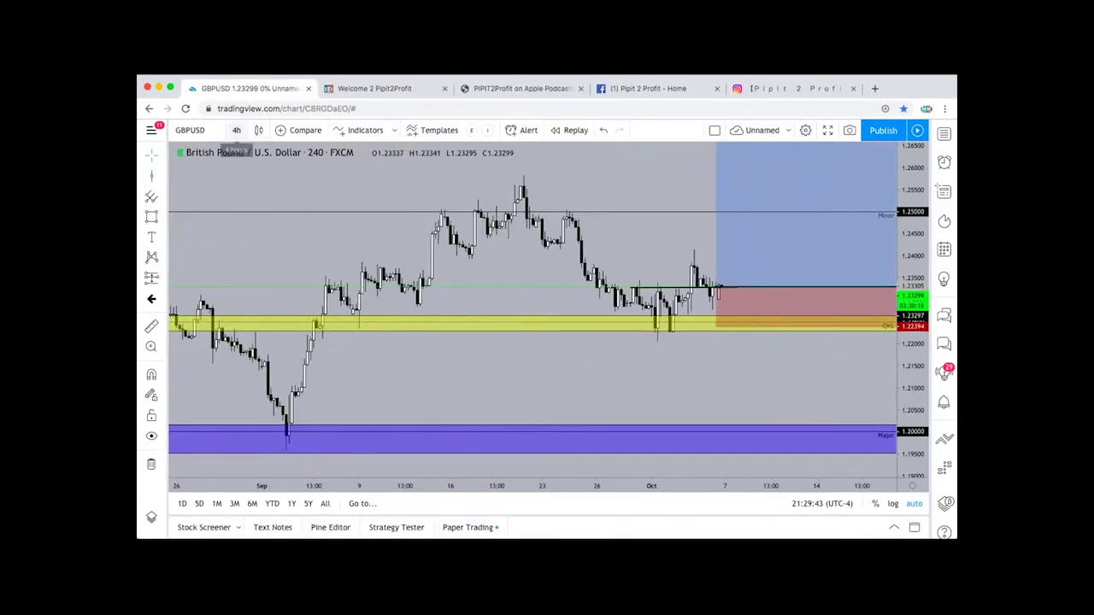
Step: Switch the chart to the 1 day timeframe and examine the long position's stop in the yellow zone and its target just below 1.27500
{"action": "left_click", "coordinate": [235, 130]}
{"action": "left_click", "coordinate": [256, 433]}
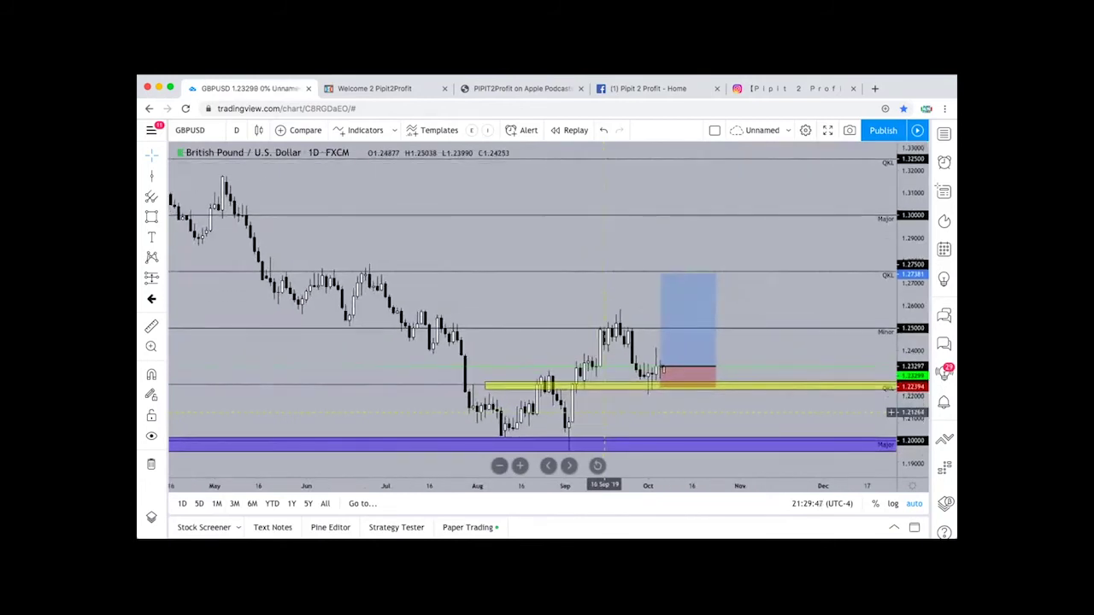
{"action": "scroll", "coordinate": [605, 412], "scroll_direction": "right", "scroll_amount": 3}
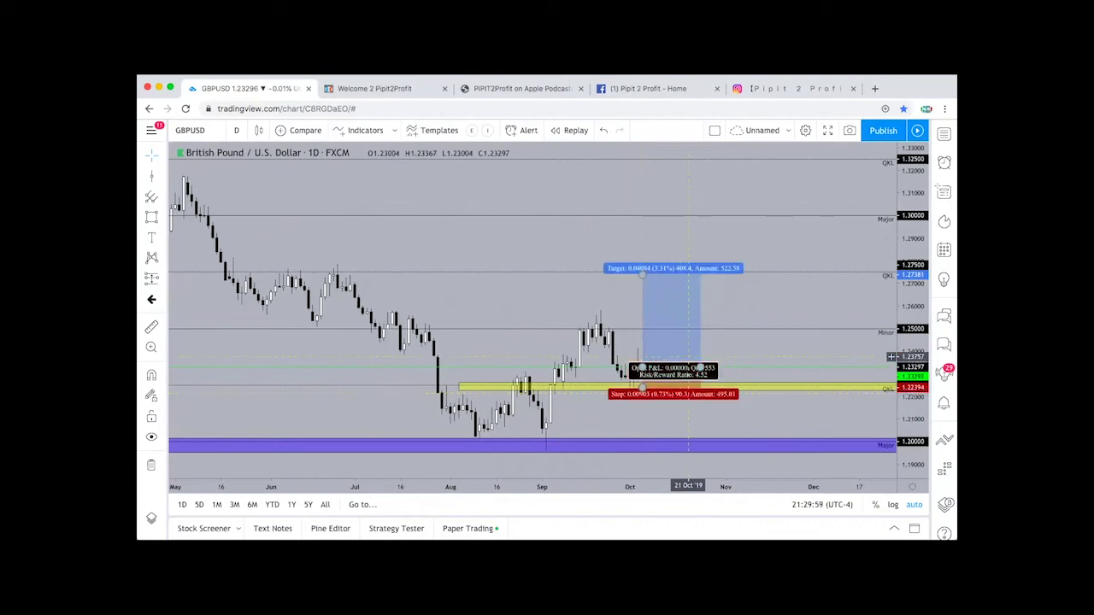
{"action": "scroll", "coordinate": [740, 345], "scroll_direction": "up", "scroll_amount": 1}
{"action": "scroll", "coordinate": [740, 345], "scroll_direction": "up", "scroll_amount": 1}
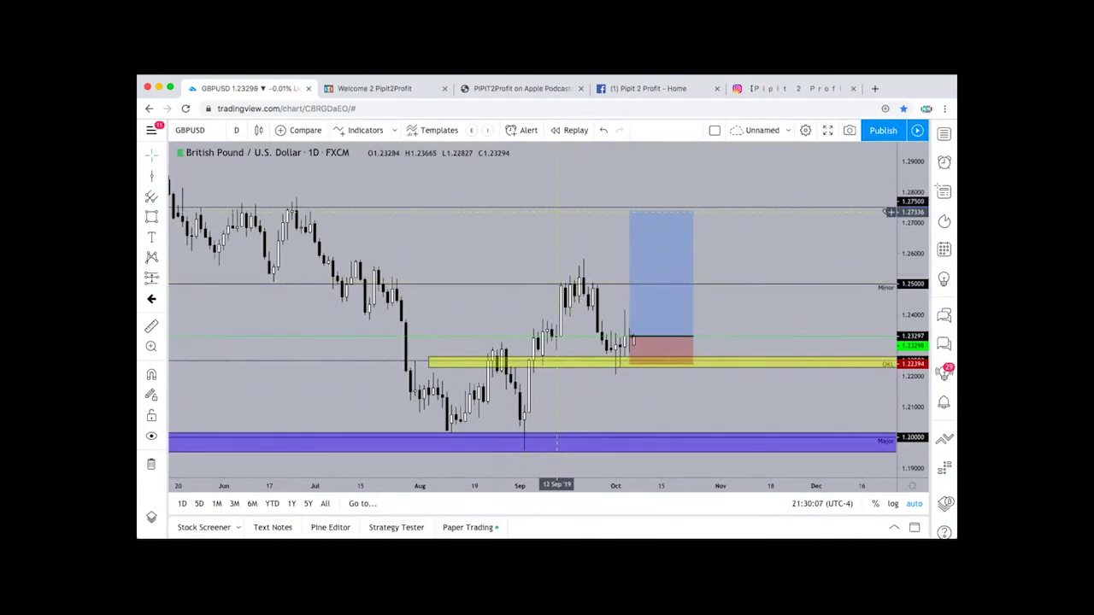
{"action": "scroll", "coordinate": [557, 212], "scroll_direction": "down", "scroll_amount": 2}
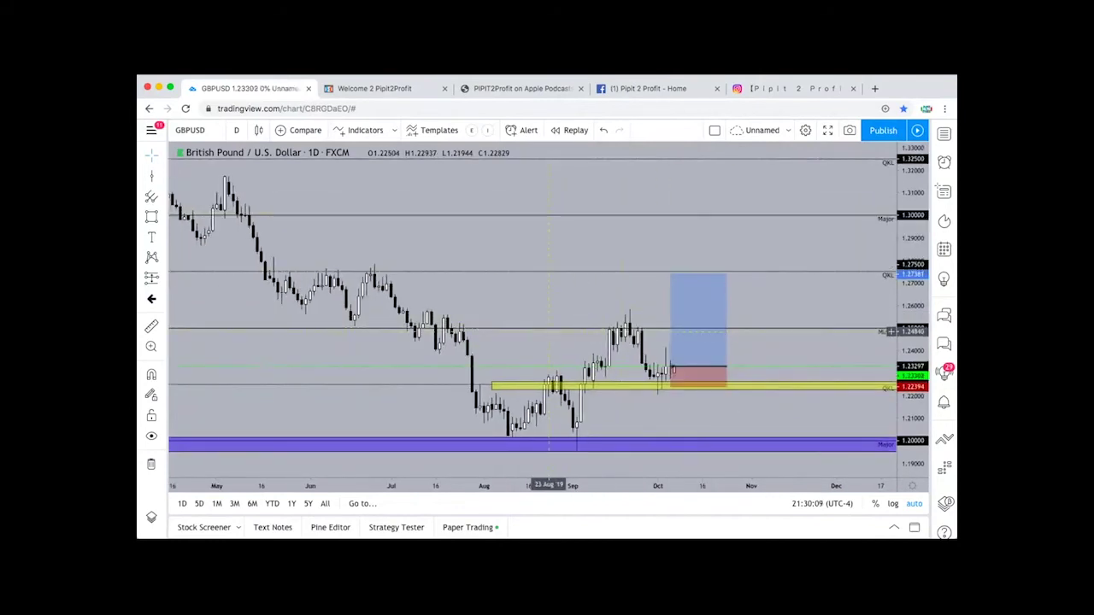
{"action": "scroll", "coordinate": [572, 399], "scroll_direction": "down", "scroll_amount": 1}
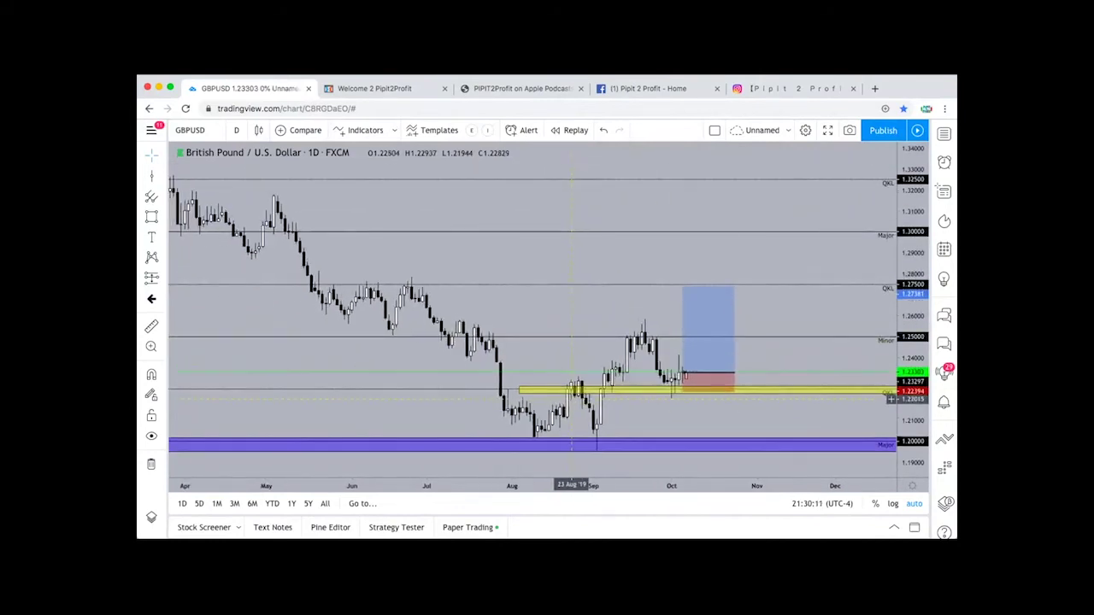